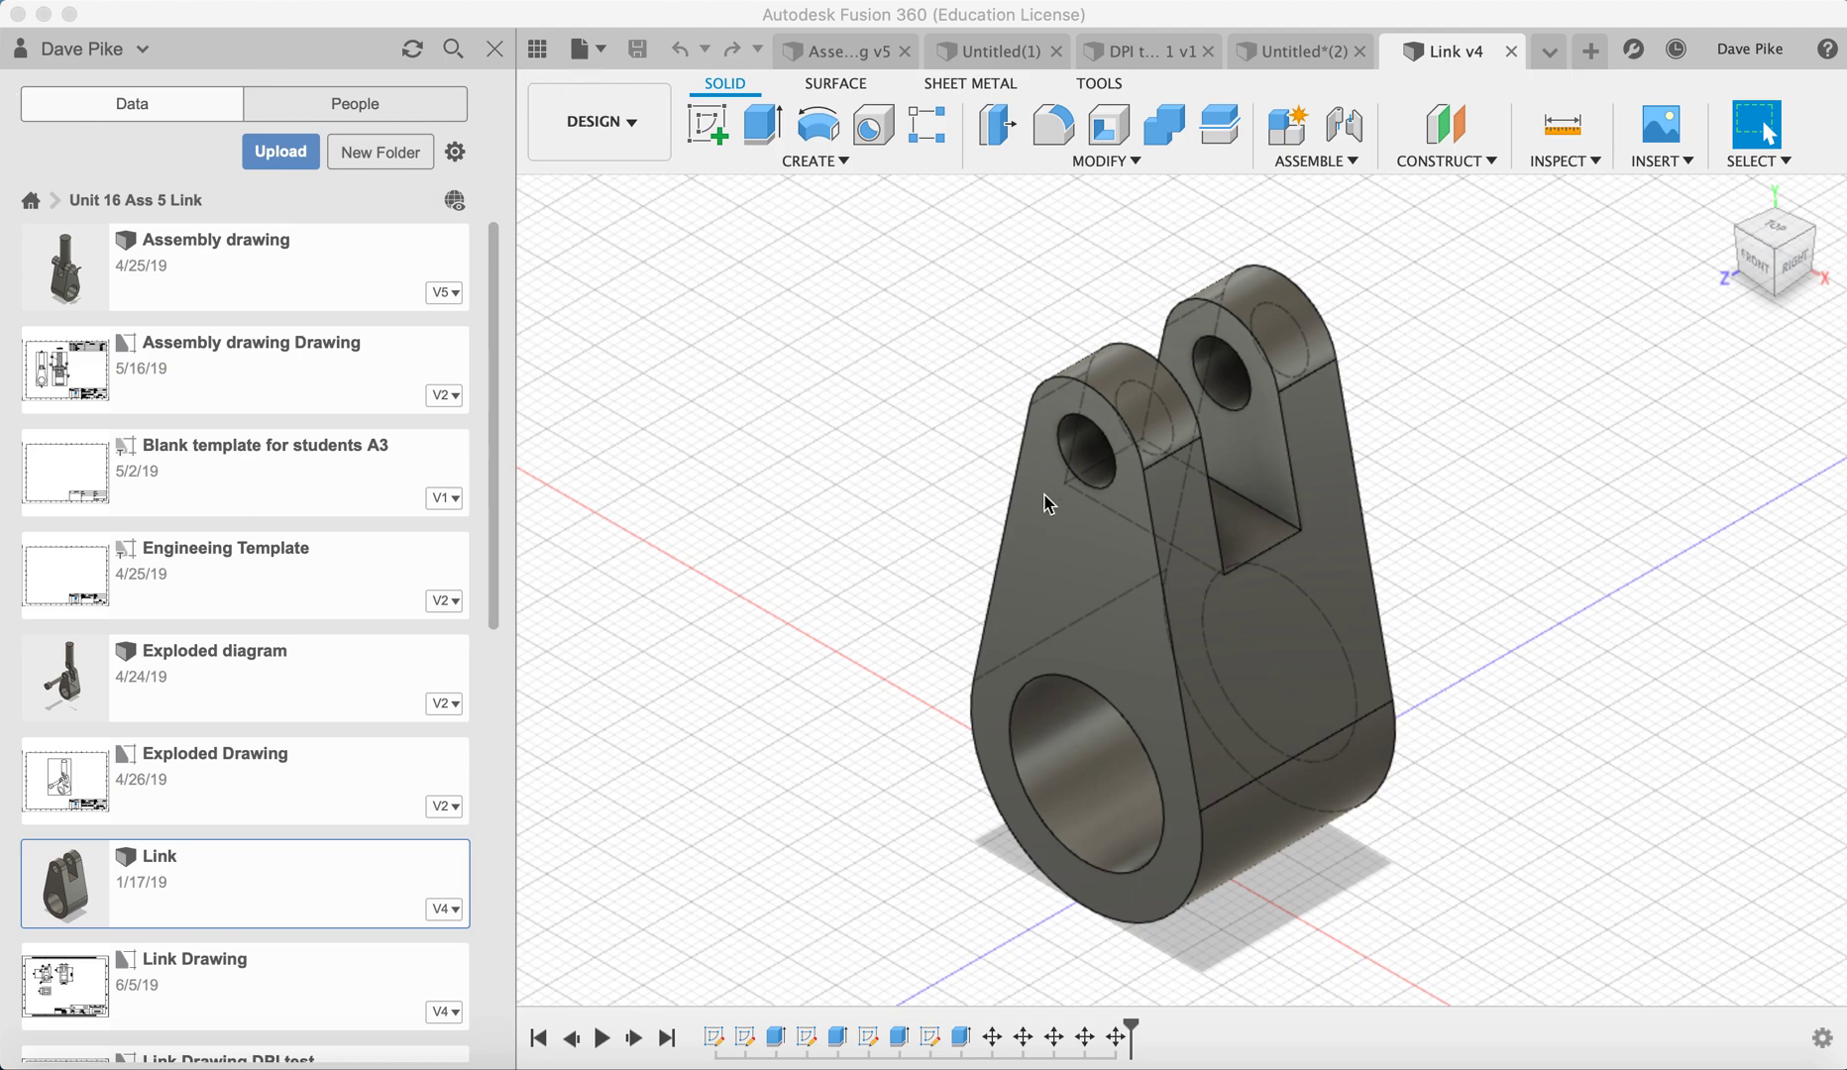
Step: Open the File menu for the open Link v4 model
{"action": "left_click", "coordinate": [582, 52]}
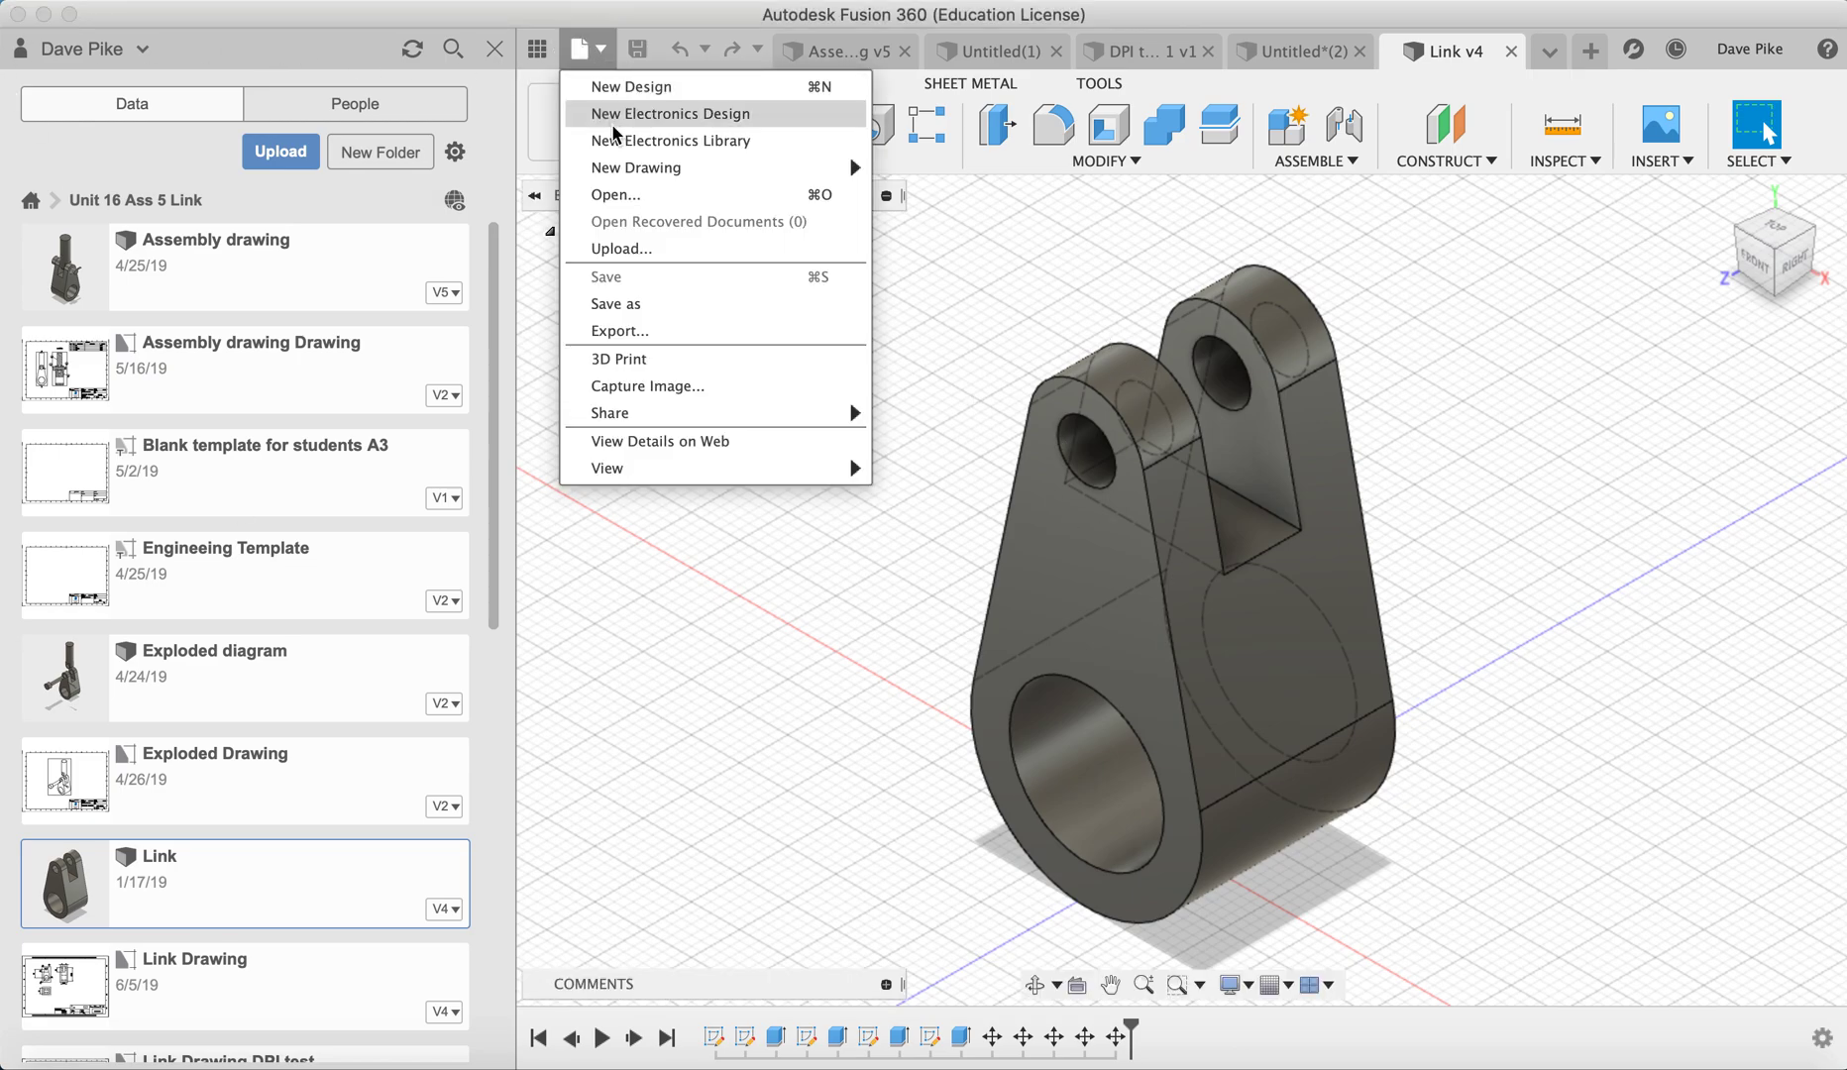
Step: Create a new drawing from the Link design using the U17A2 Template from the Unit 17 project
{"action": "mouse_move", "coordinate": [630, 170]}
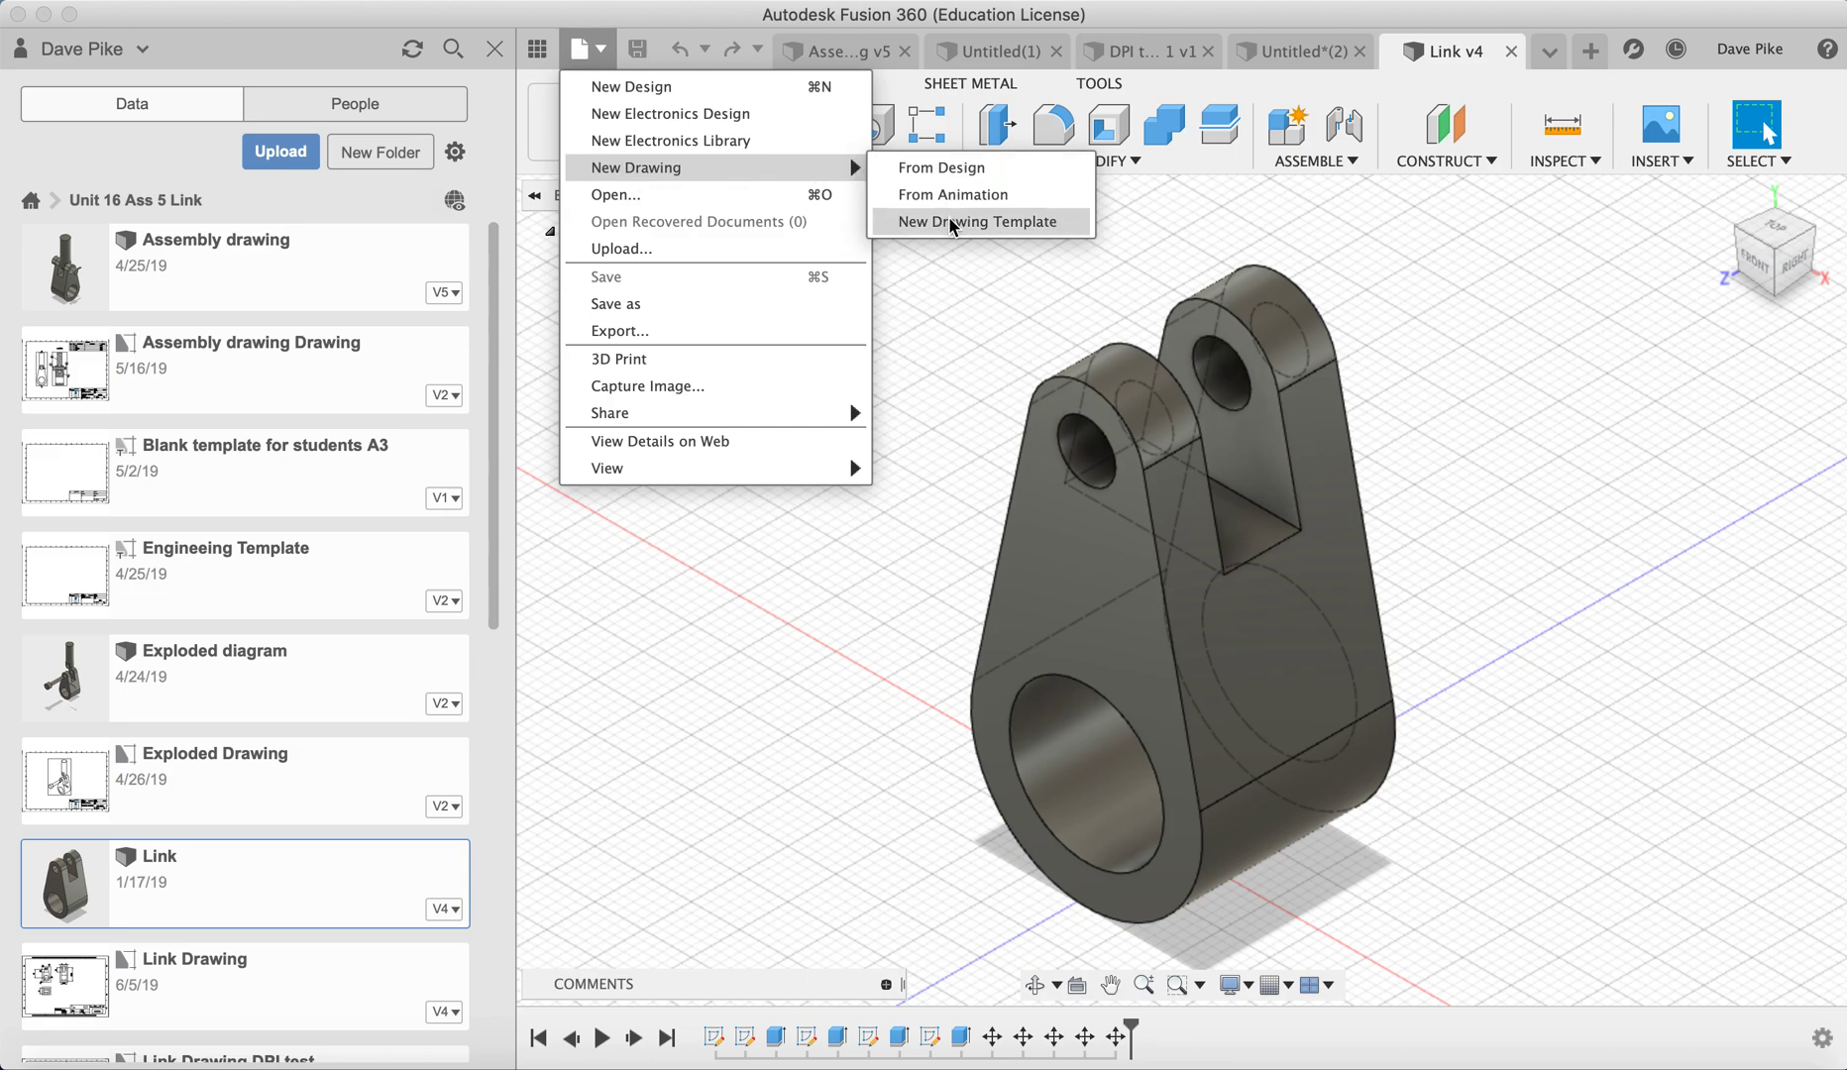
{"action": "left_click", "coordinate": [957, 167]}
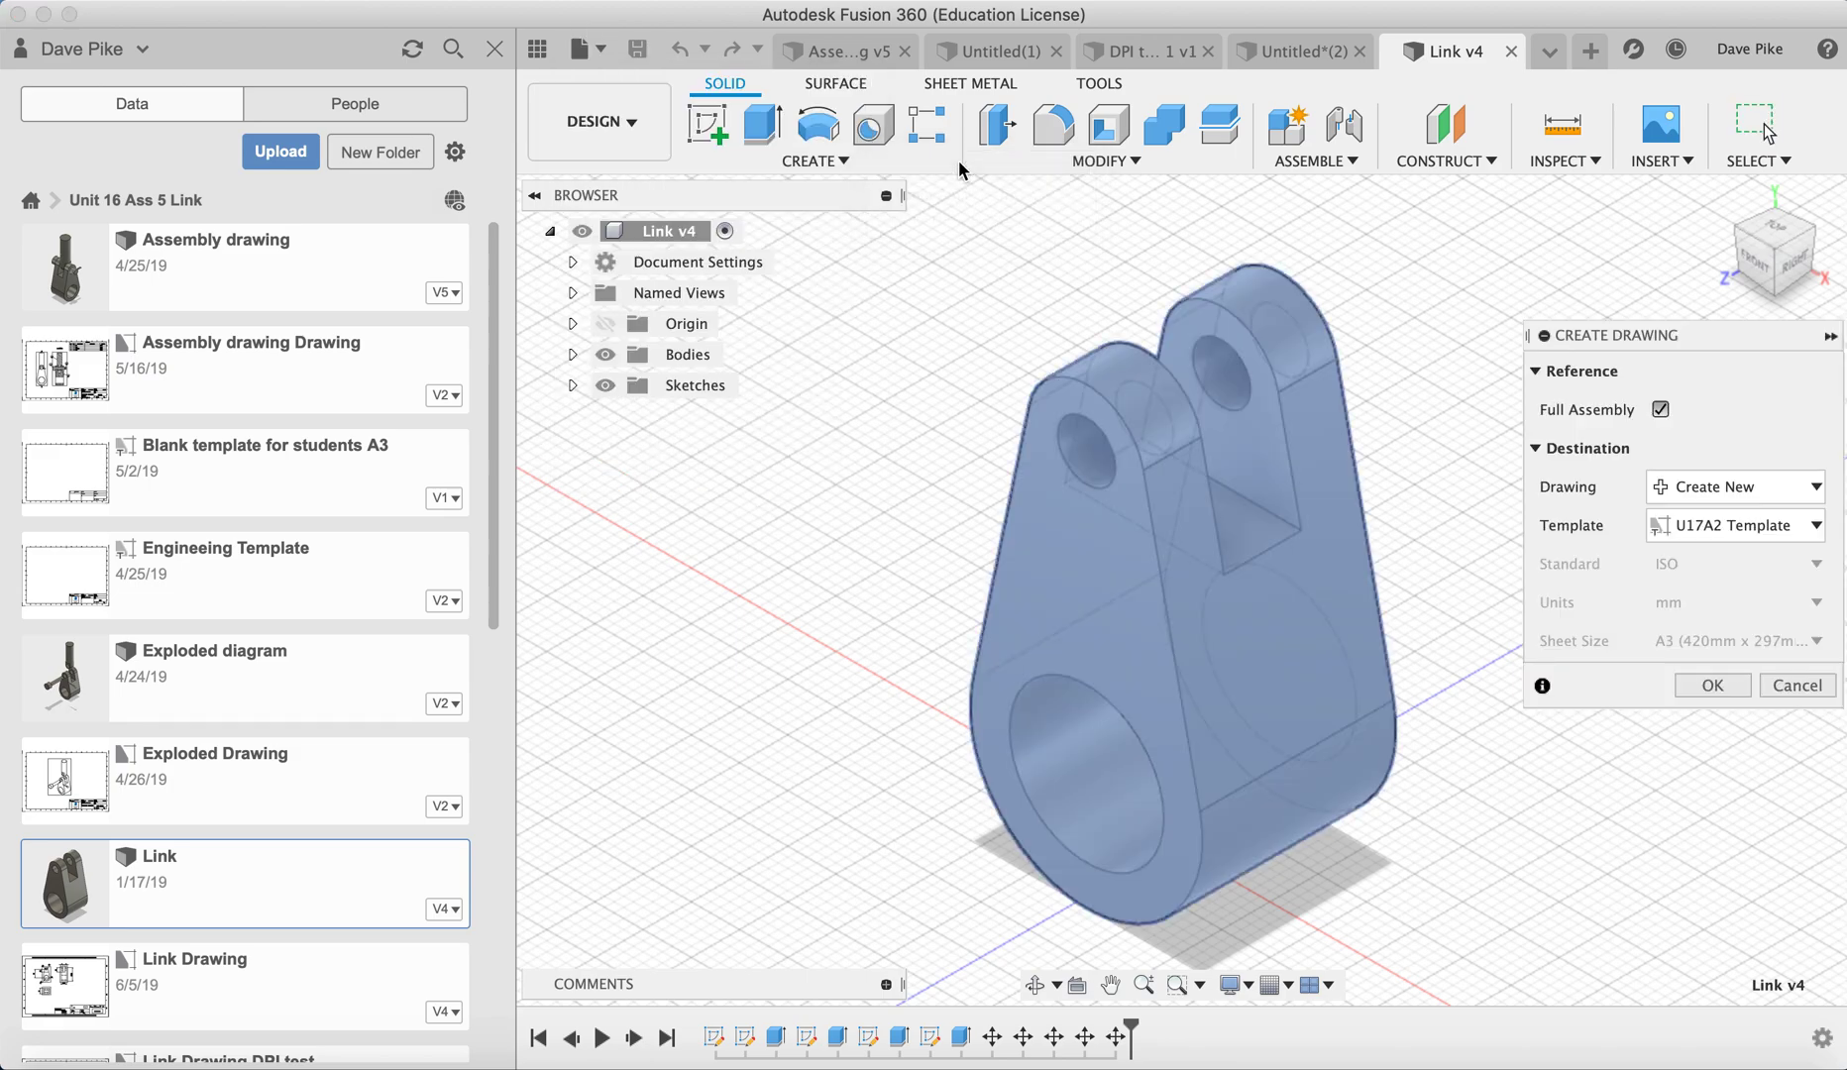
{"action": "left_click", "coordinate": [1749, 525]}
{"action": "left_click", "coordinate": [1734, 614]}
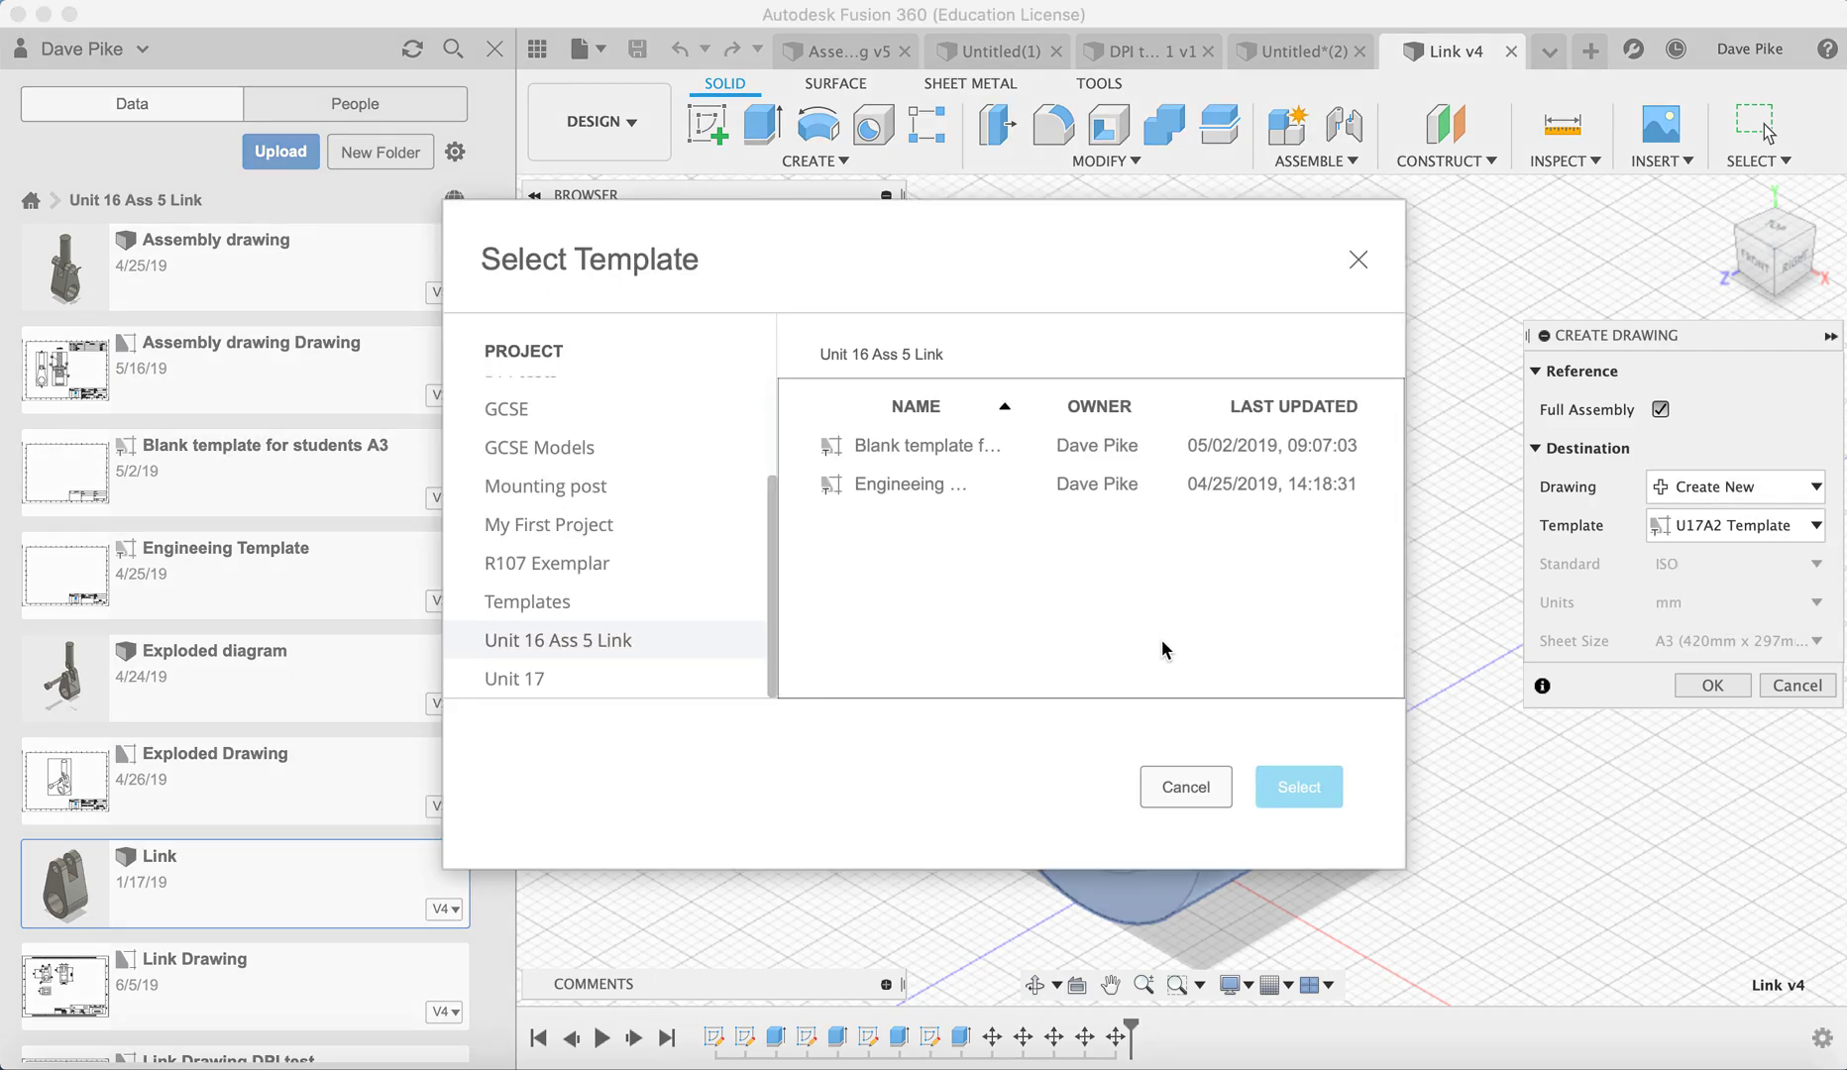
{"action": "left_click", "coordinate": [575, 684]}
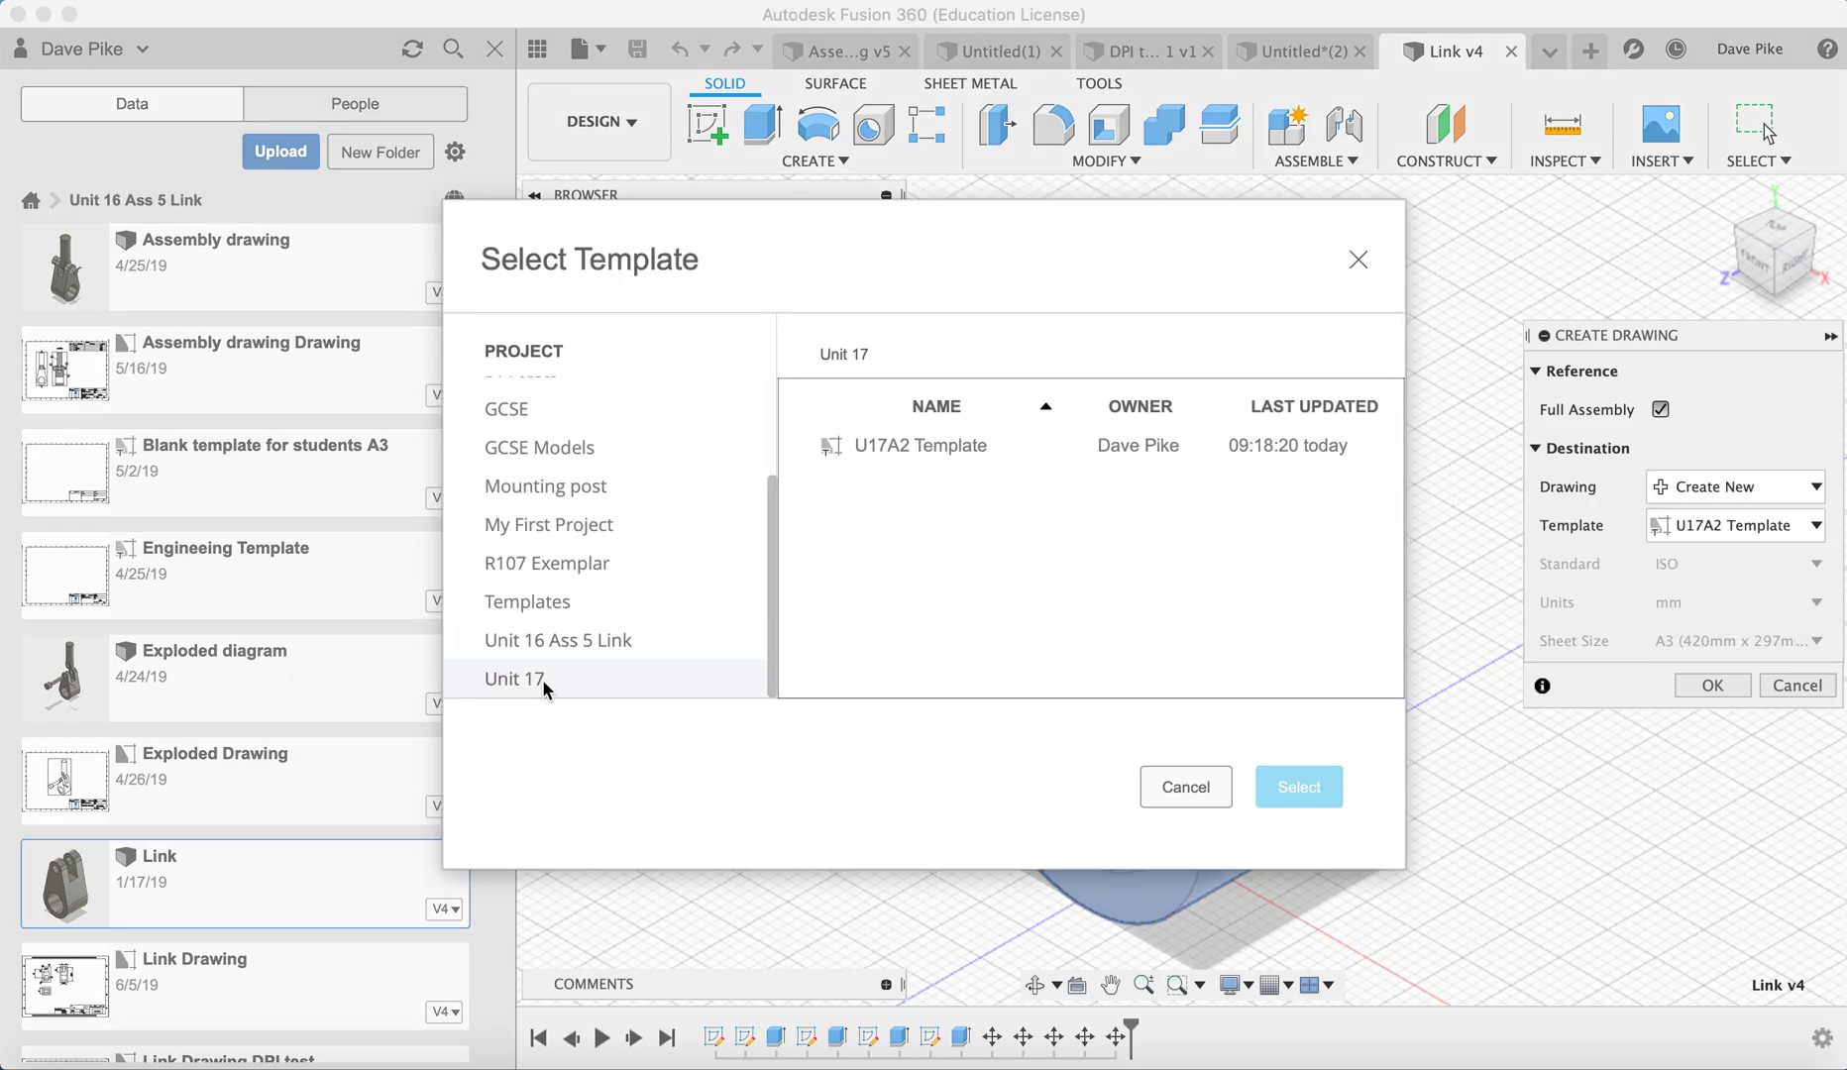
{"action": "left_click", "coordinate": [972, 458]}
{"action": "left_click", "coordinate": [1299, 792]}
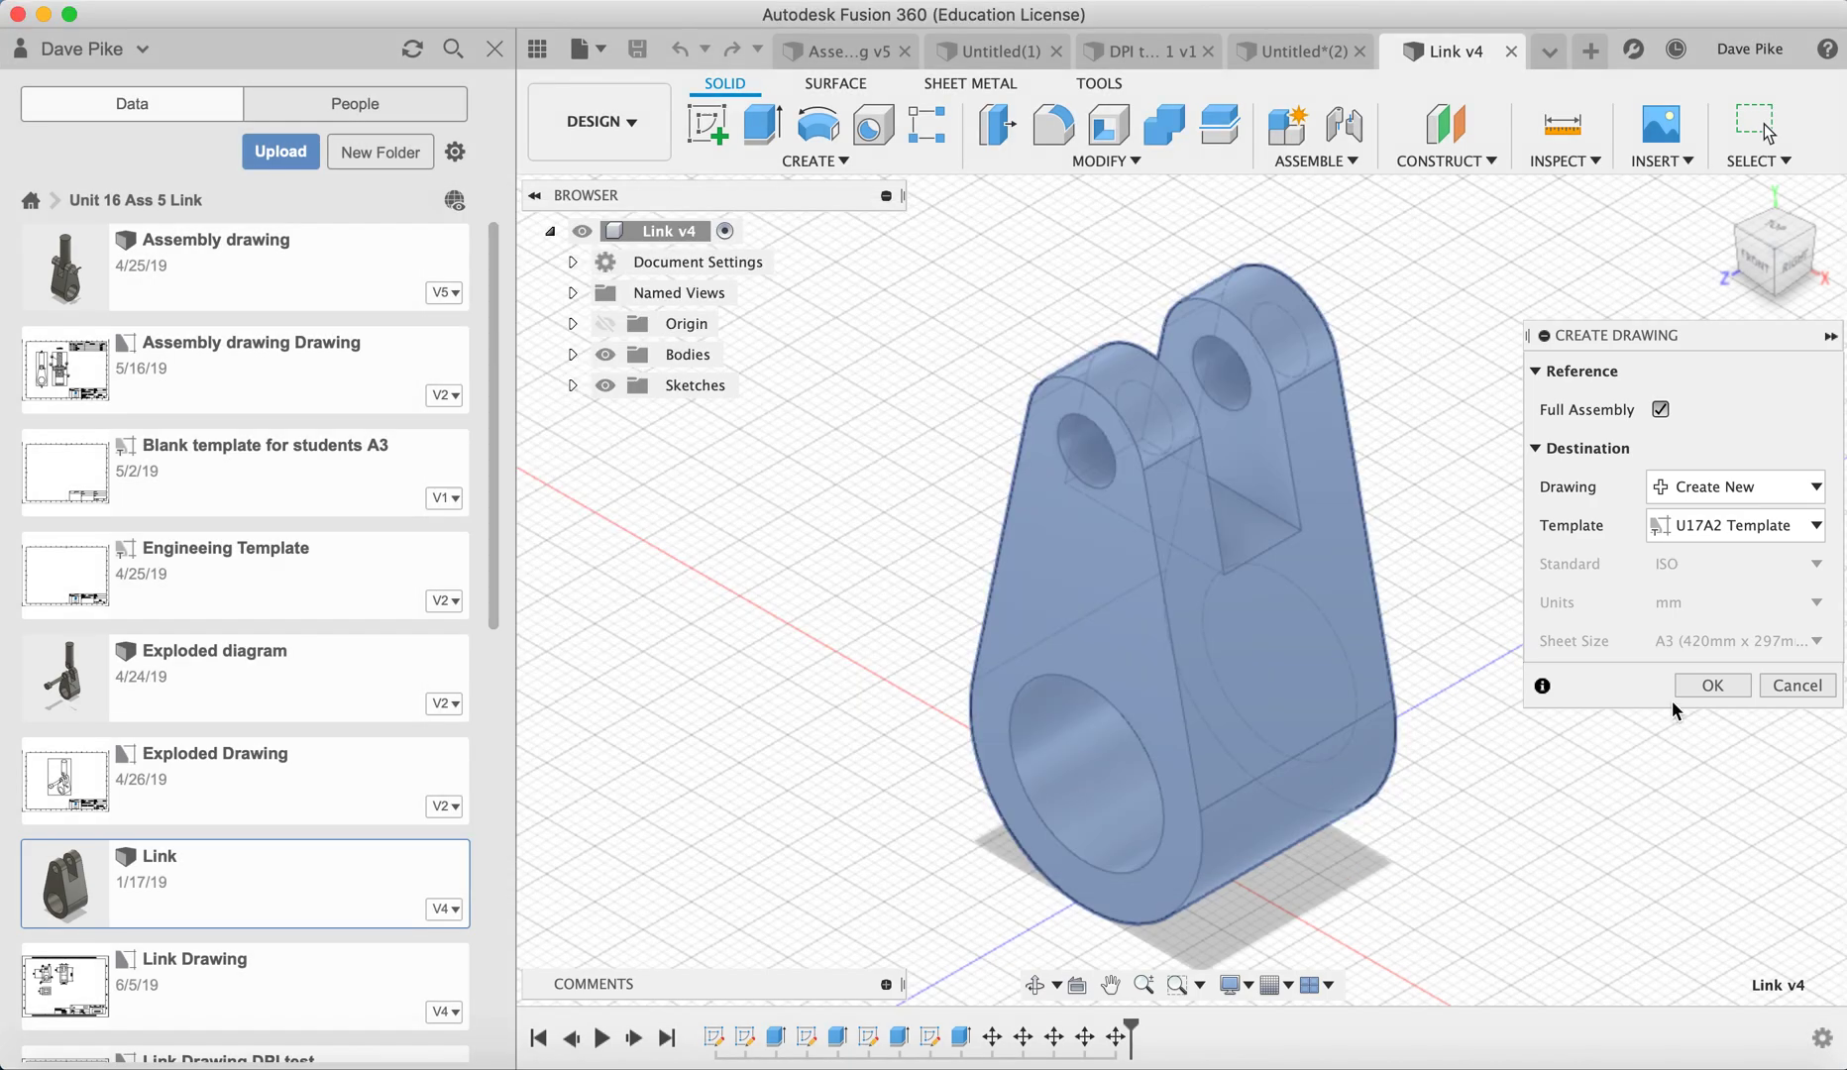
{"action": "left_click", "coordinate": [1700, 683]}
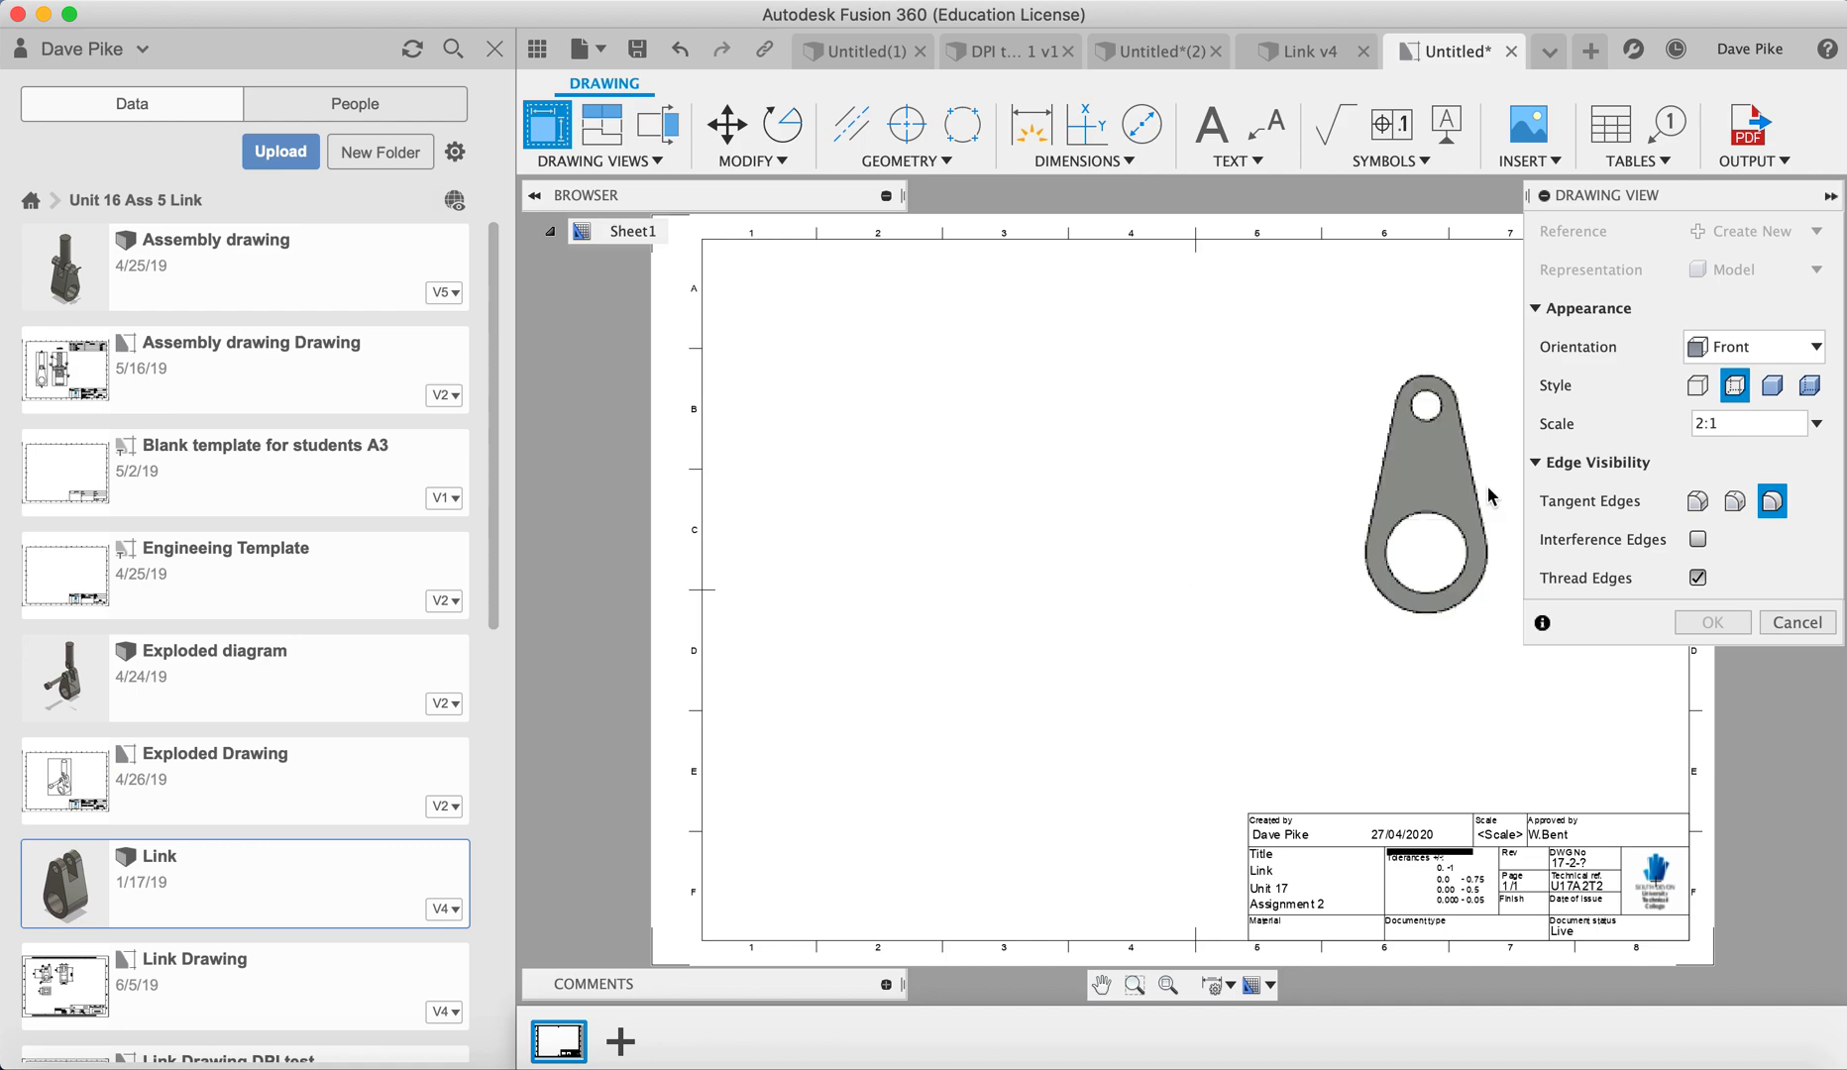
Step: Place a Front orientation base view at 2:1 scale just left of the sheet centre
{"action": "left_click", "coordinate": [1748, 352]}
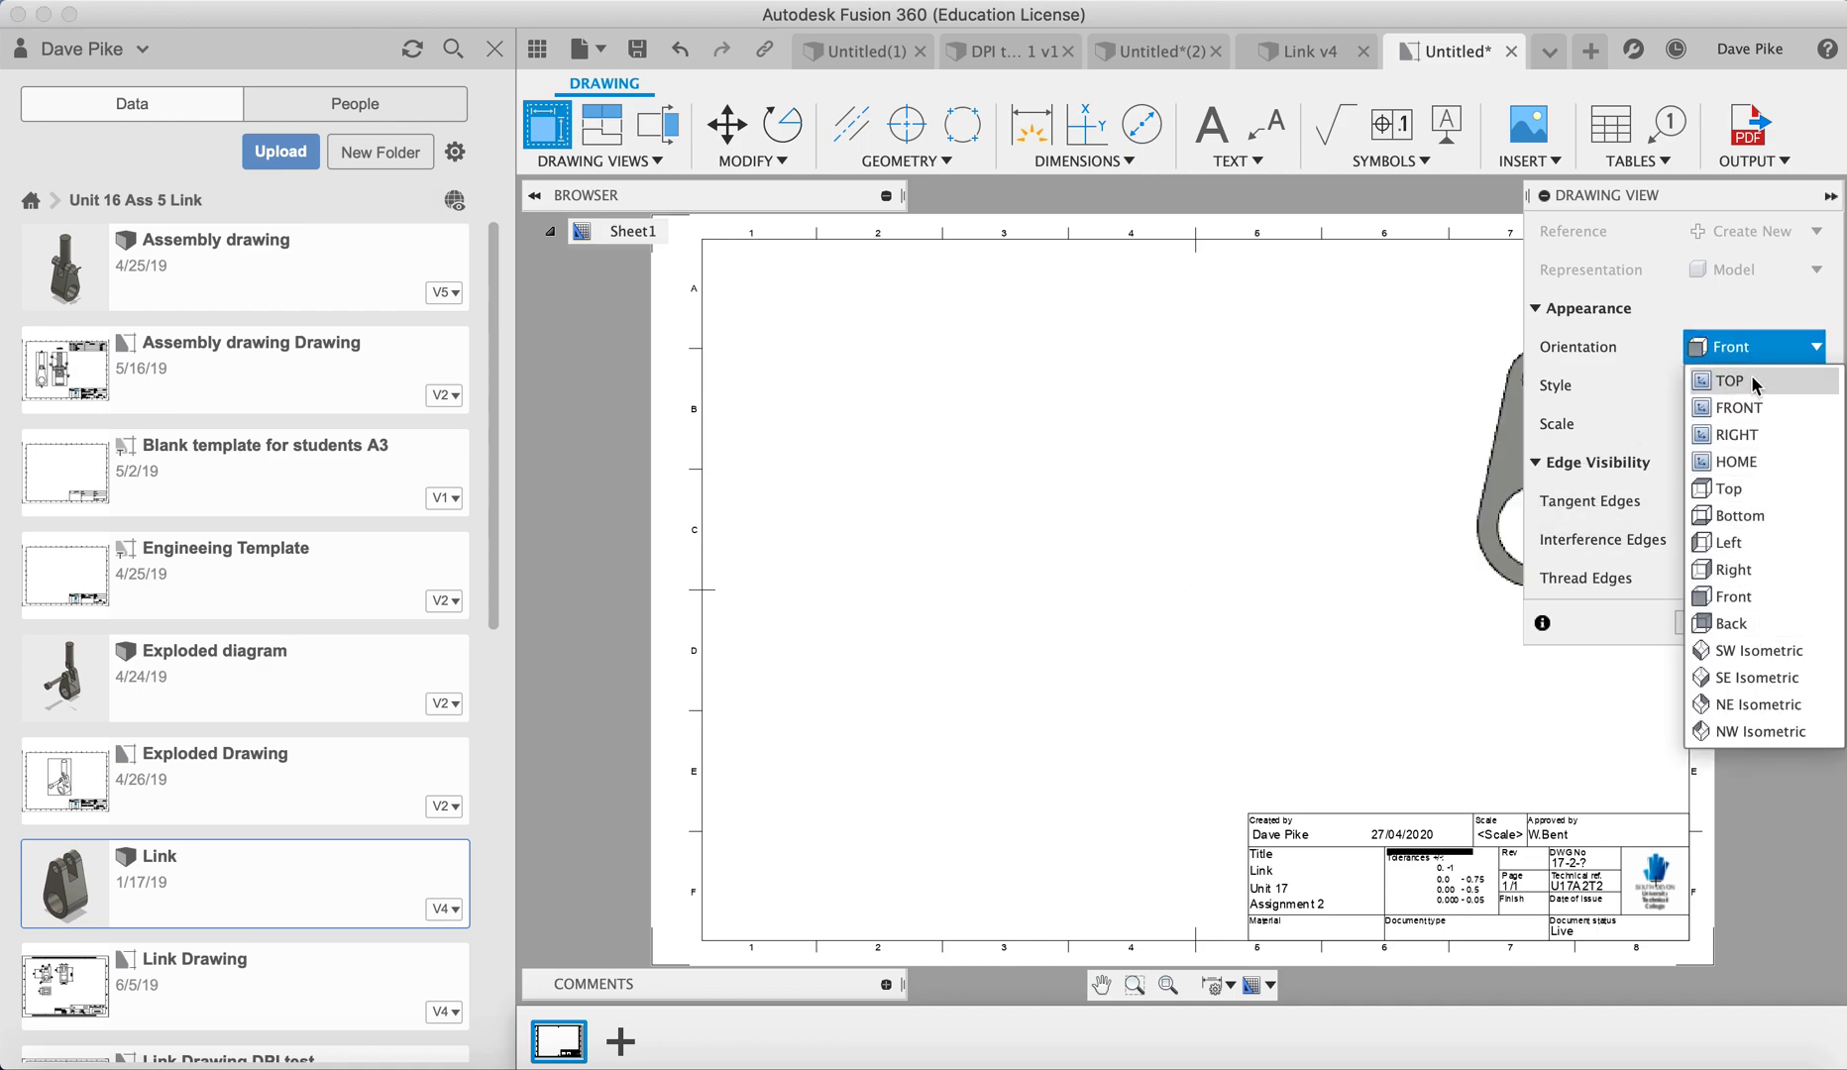
{"action": "left_click", "coordinate": [1744, 380]}
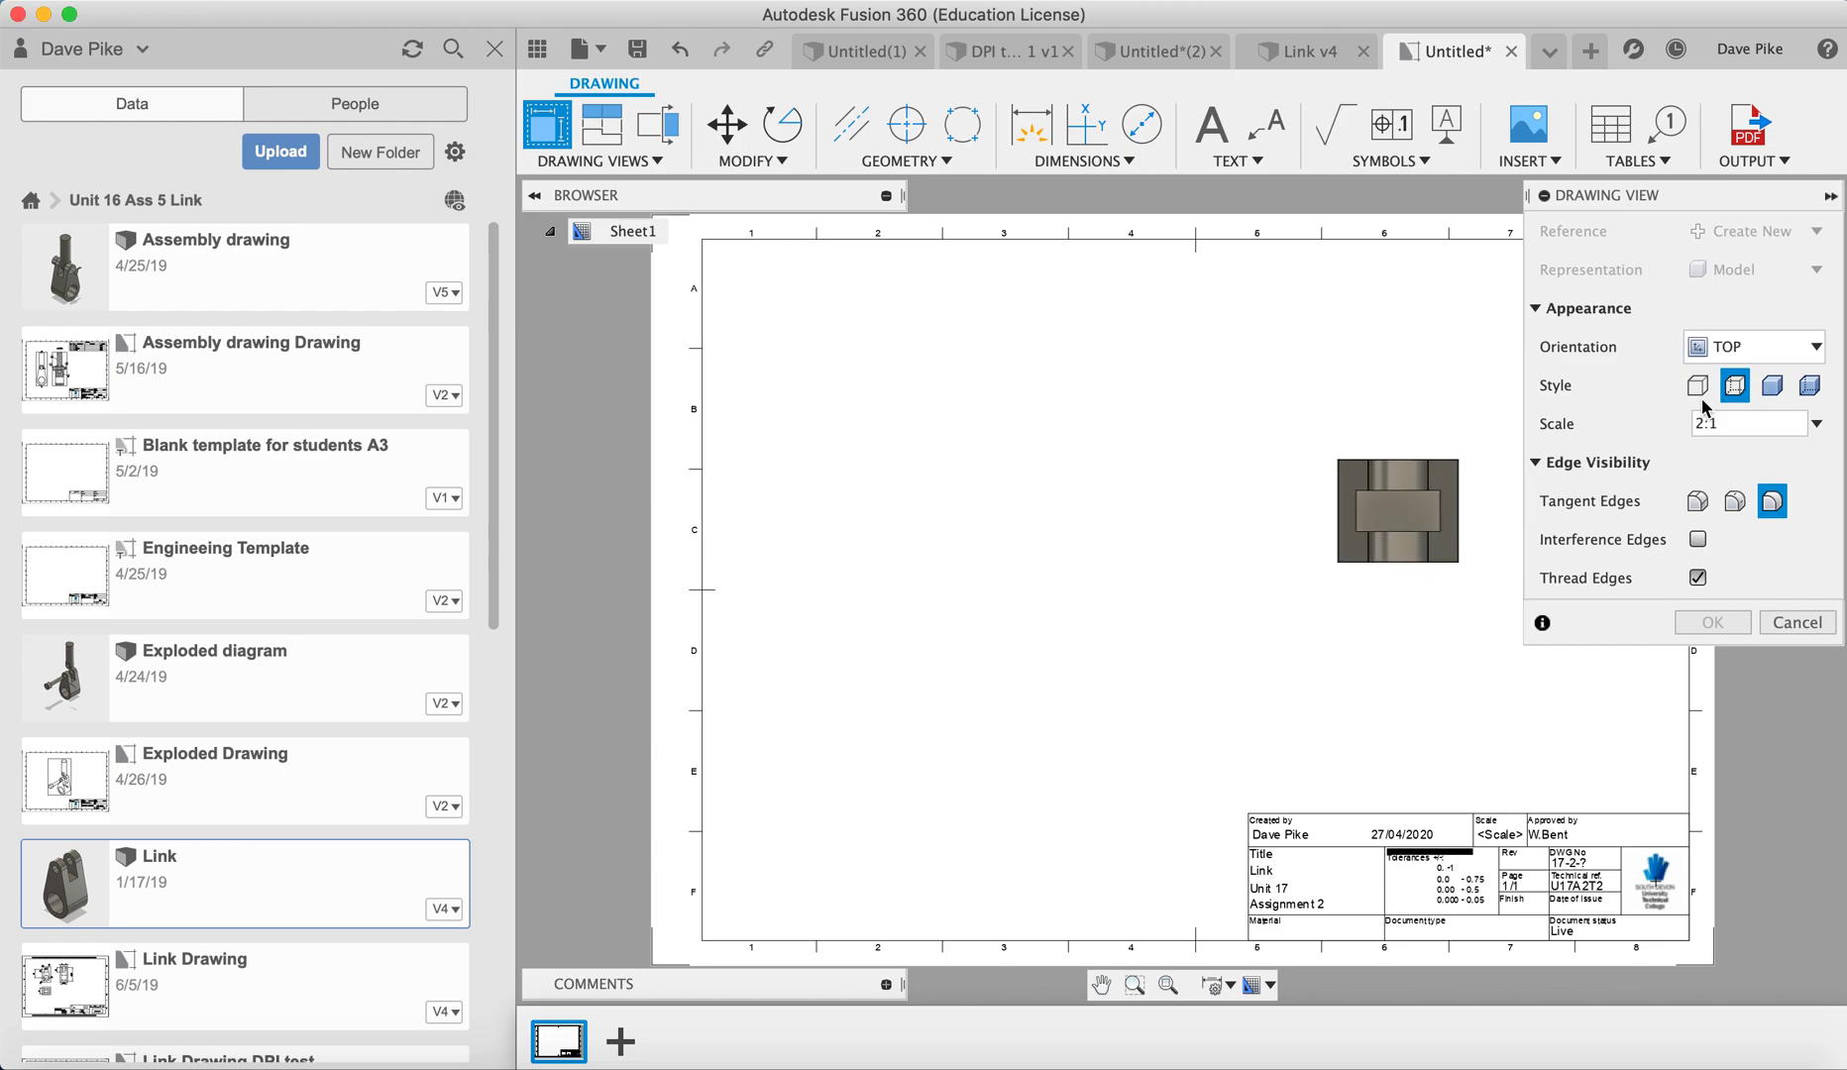
{"action": "left_click", "coordinate": [1748, 347]}
{"action": "left_click", "coordinate": [1749, 380]}
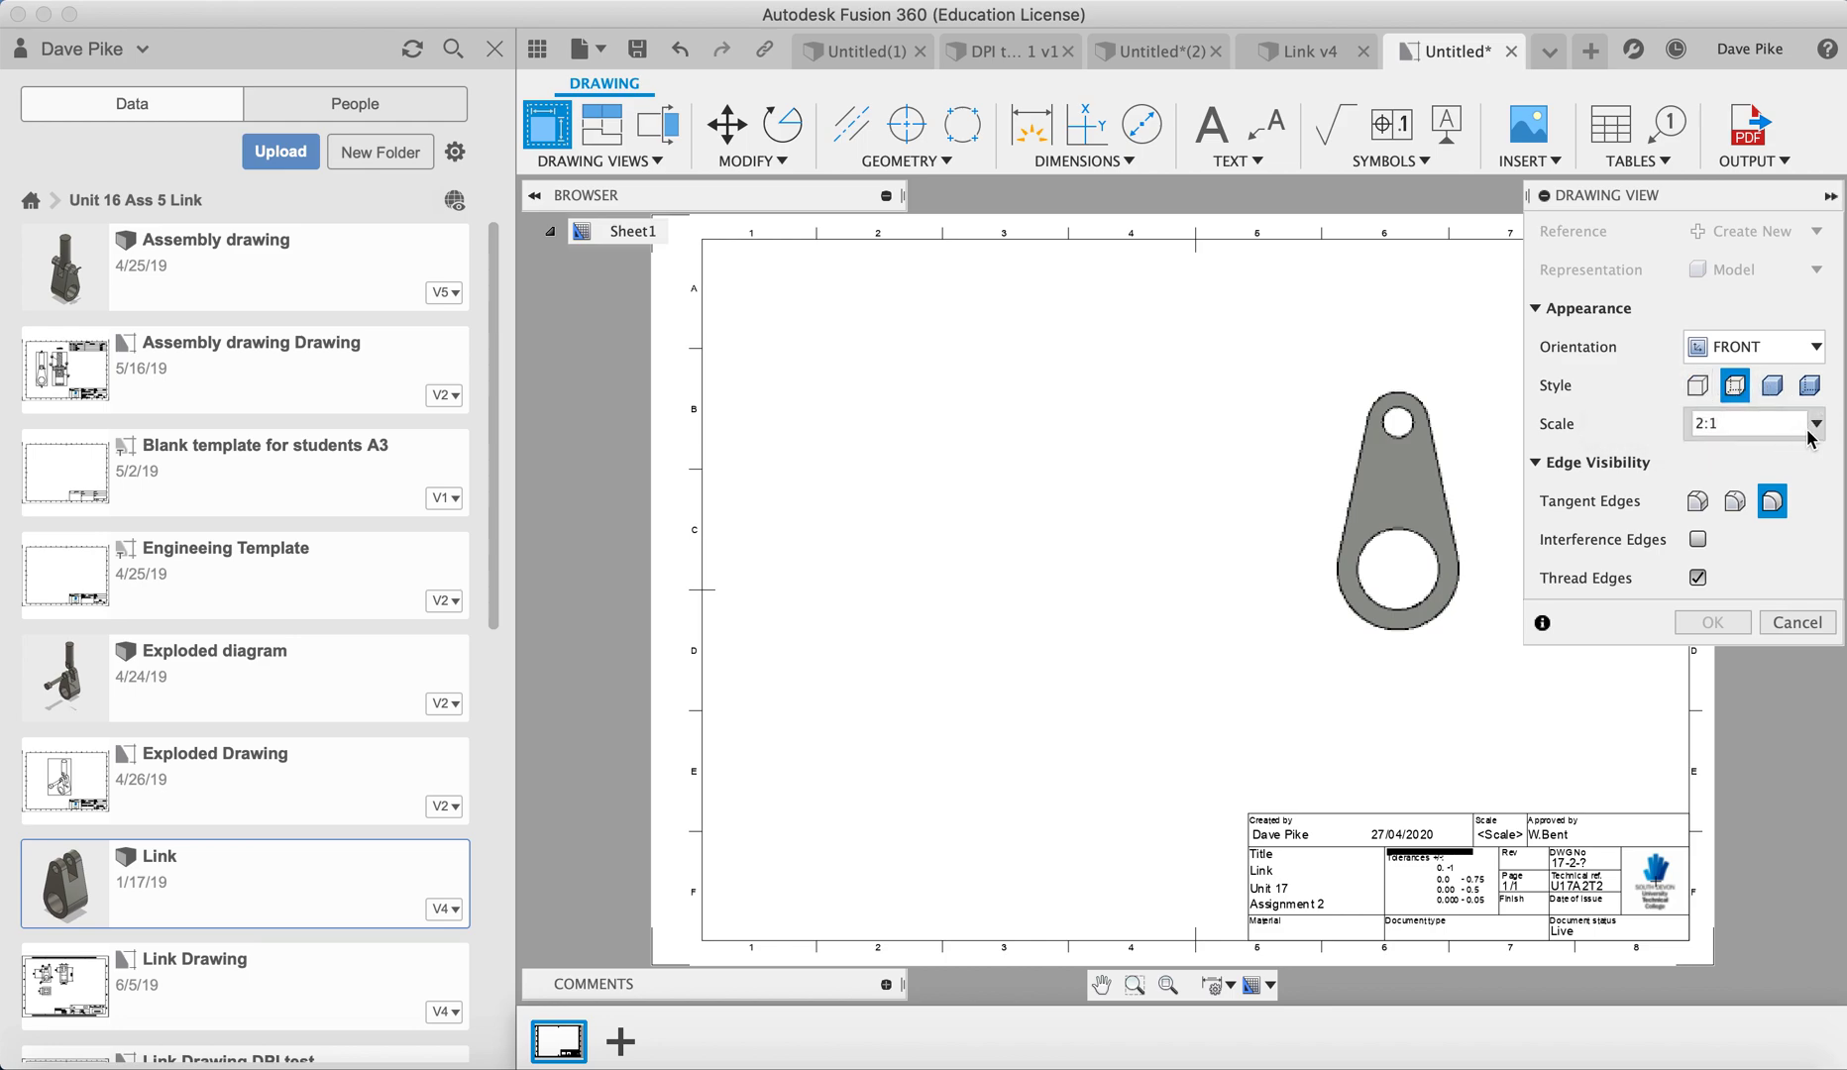
{"action": "left_click", "coordinate": [1813, 428]}
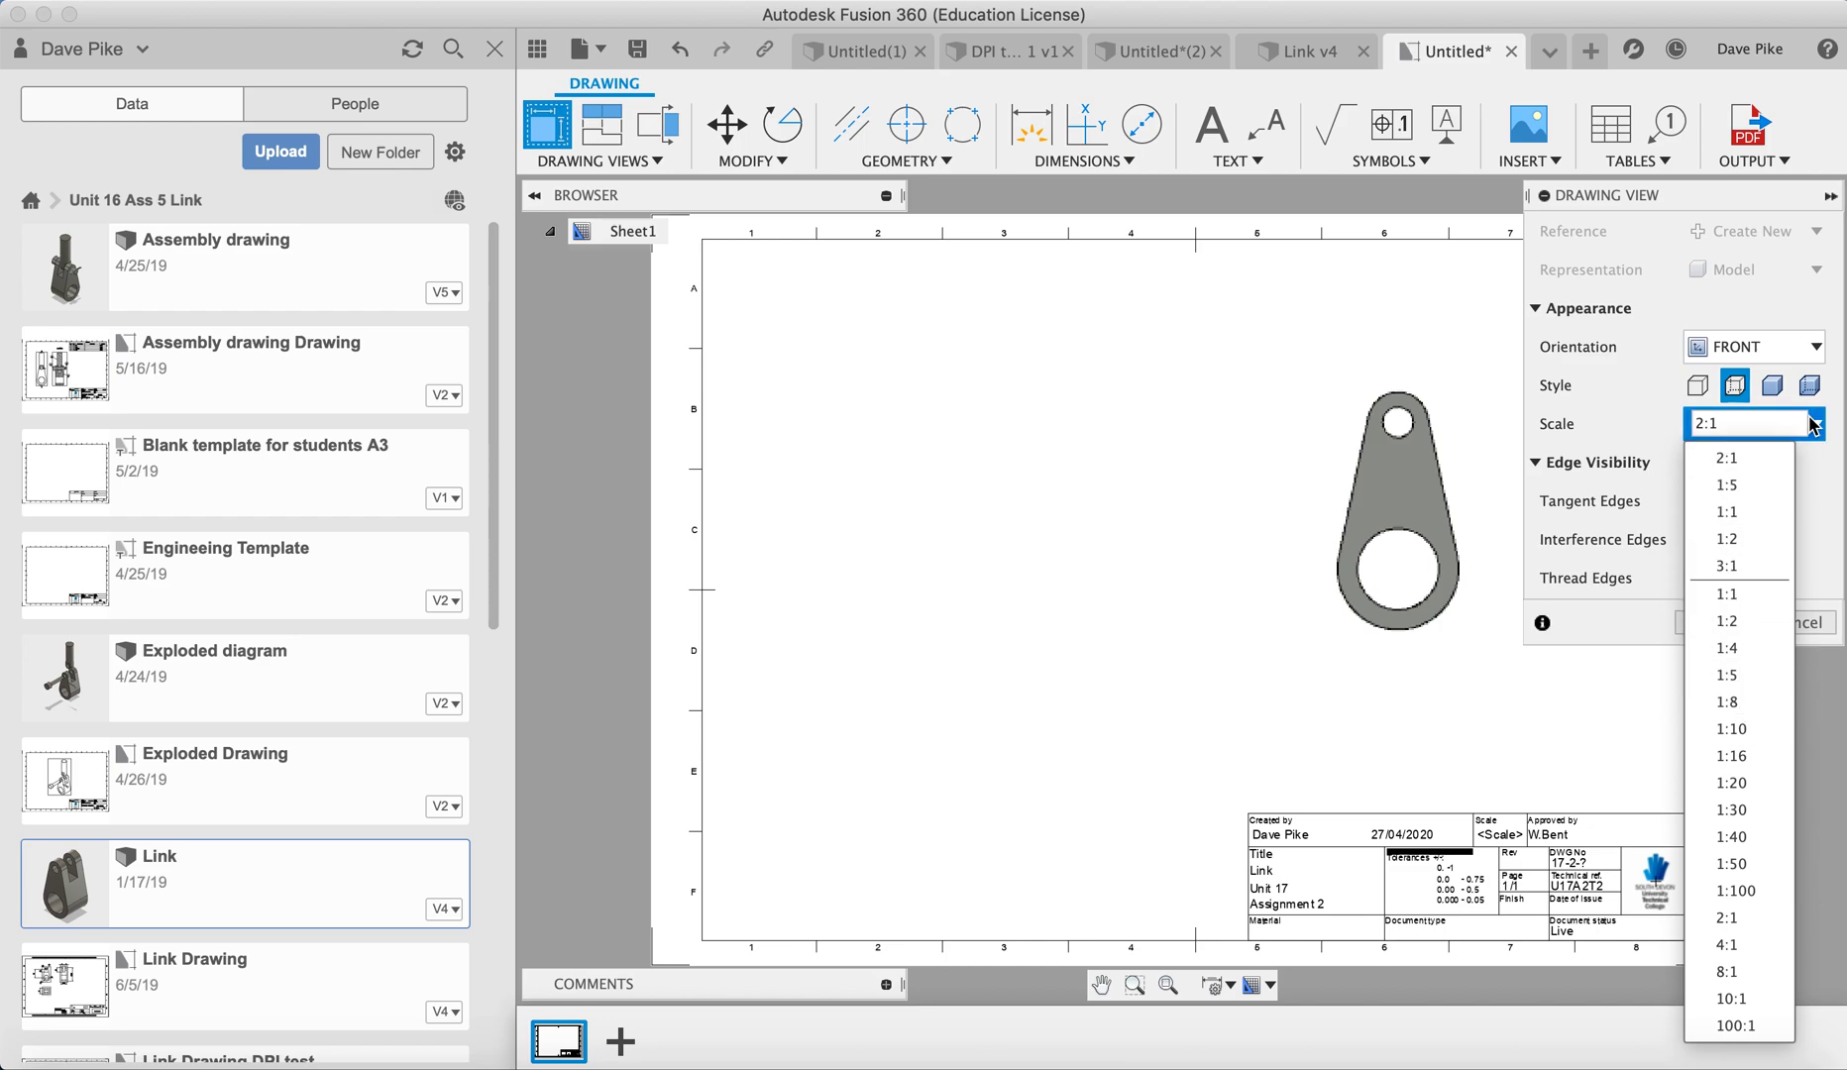
{"action": "left_click", "coordinate": [1813, 424]}
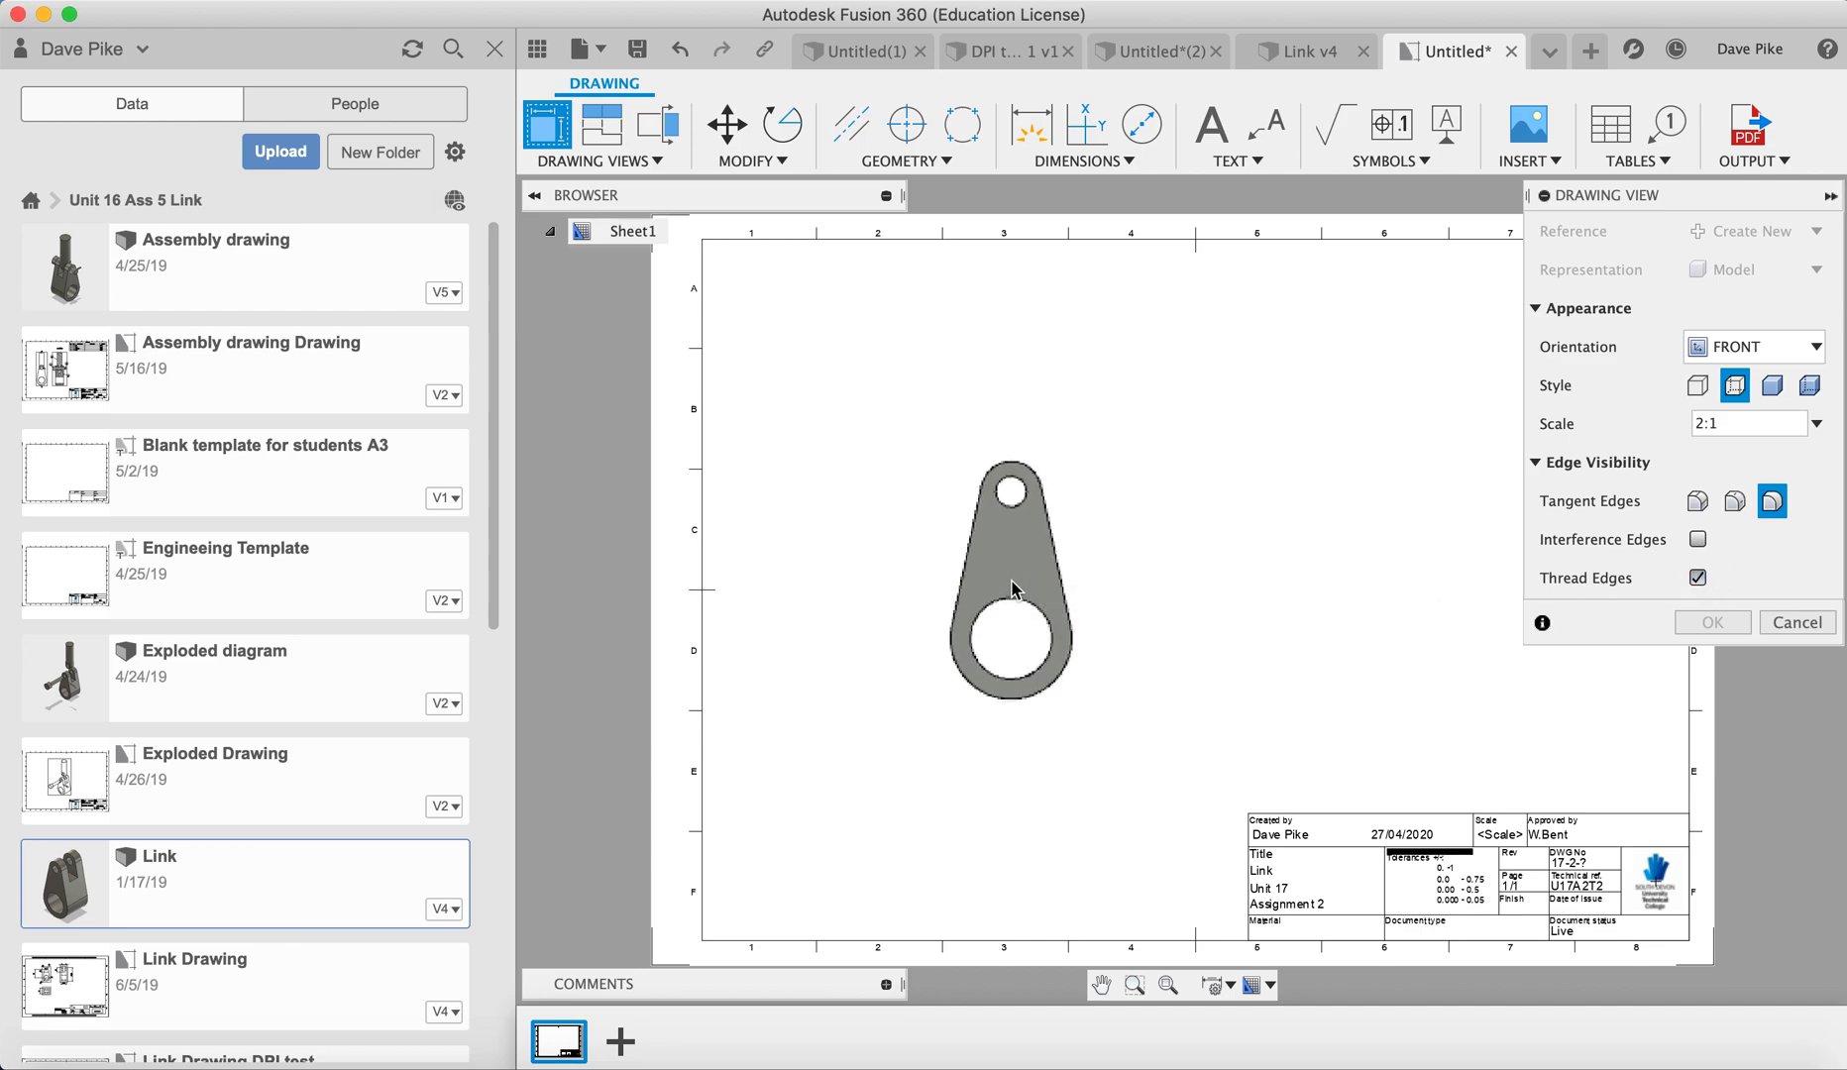
{"action": "left_click", "coordinate": [1013, 586]}
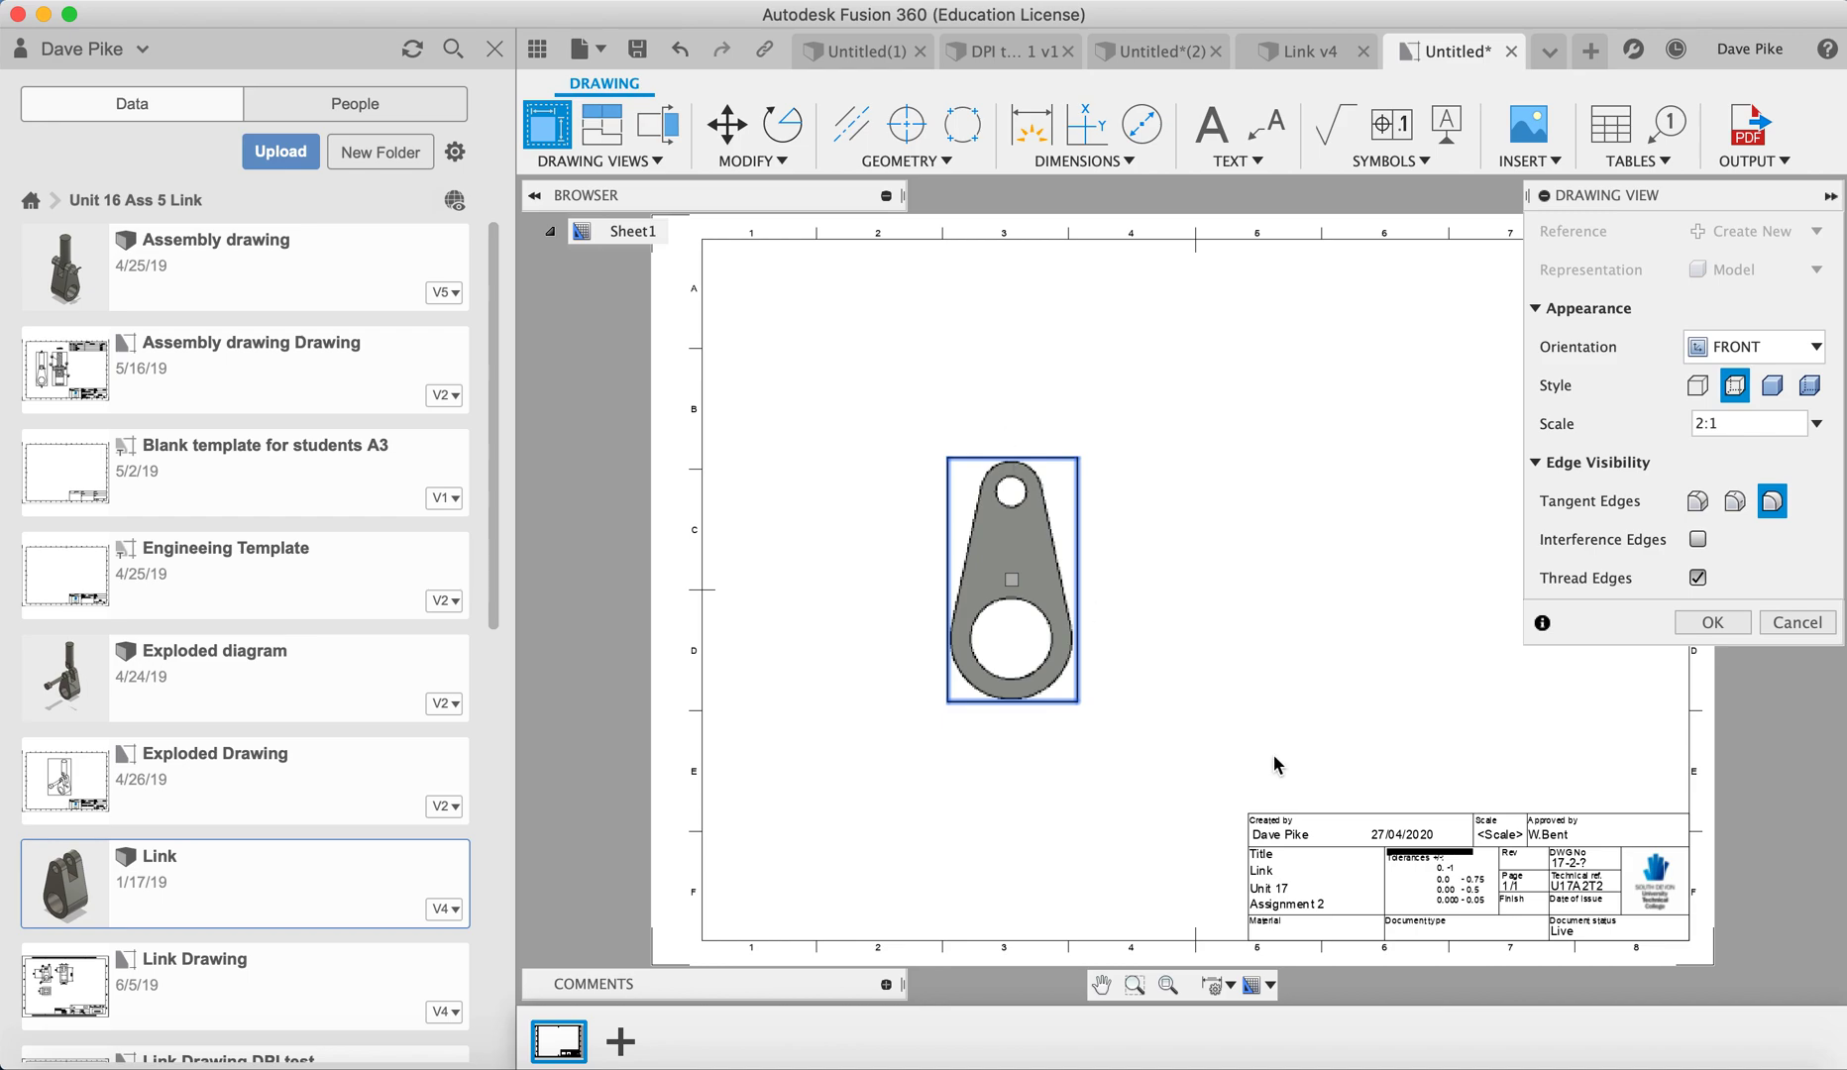
Step: Add projected views below and to the left of the front view
{"action": "left_click", "coordinate": [1722, 630]}
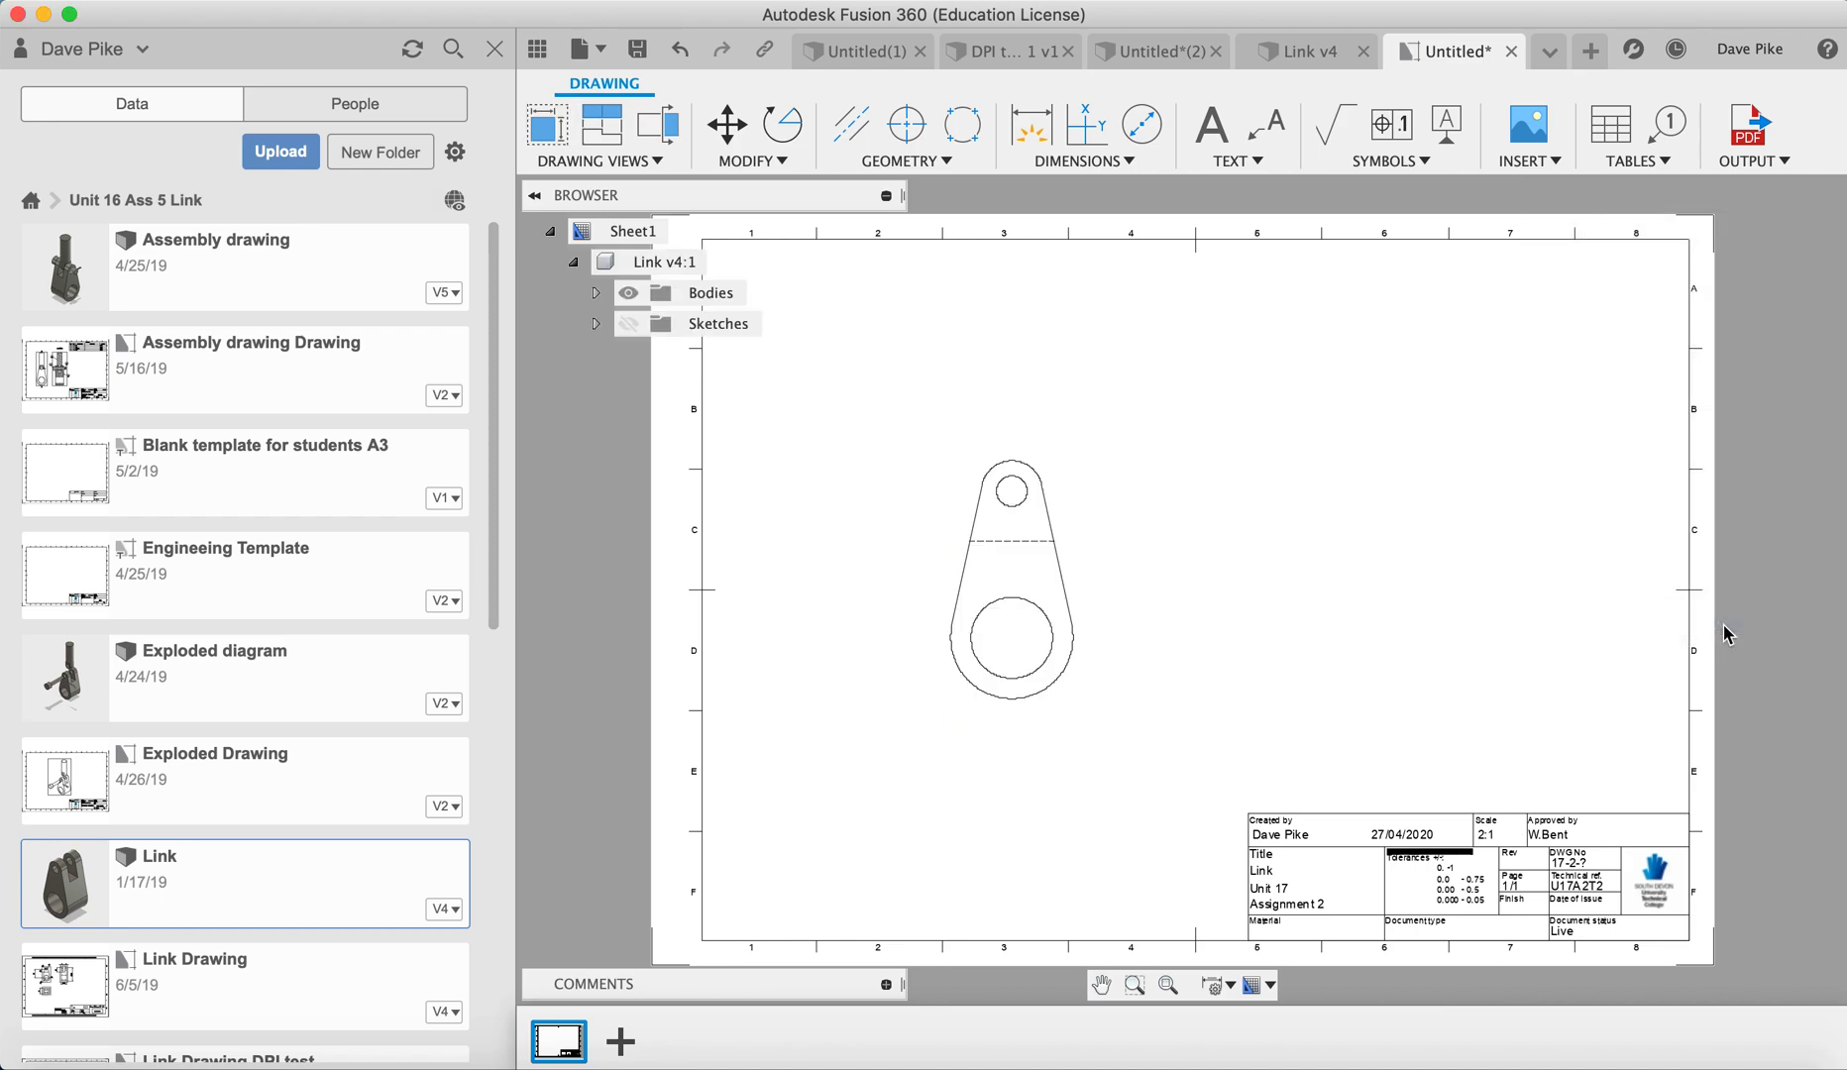
{"action": "right_click", "coordinate": [1020, 548]}
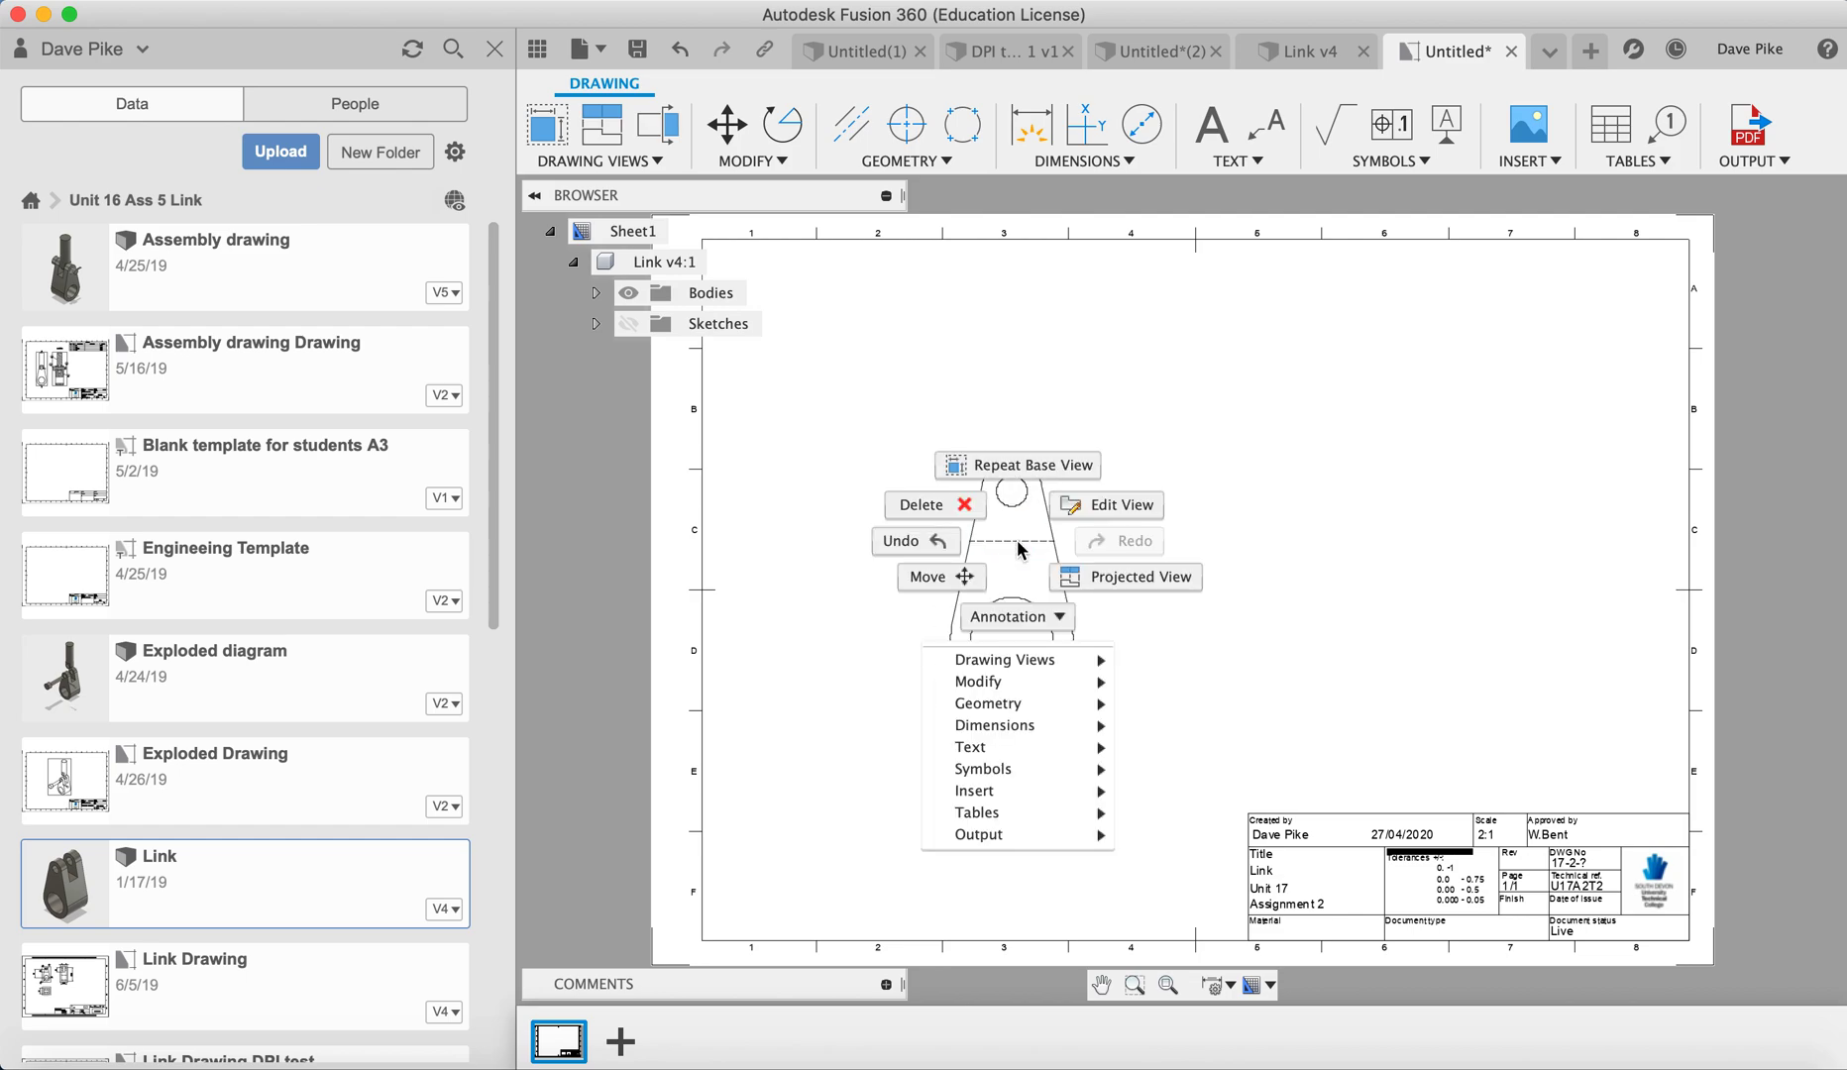
{"action": "left_click", "coordinate": [1105, 583]}
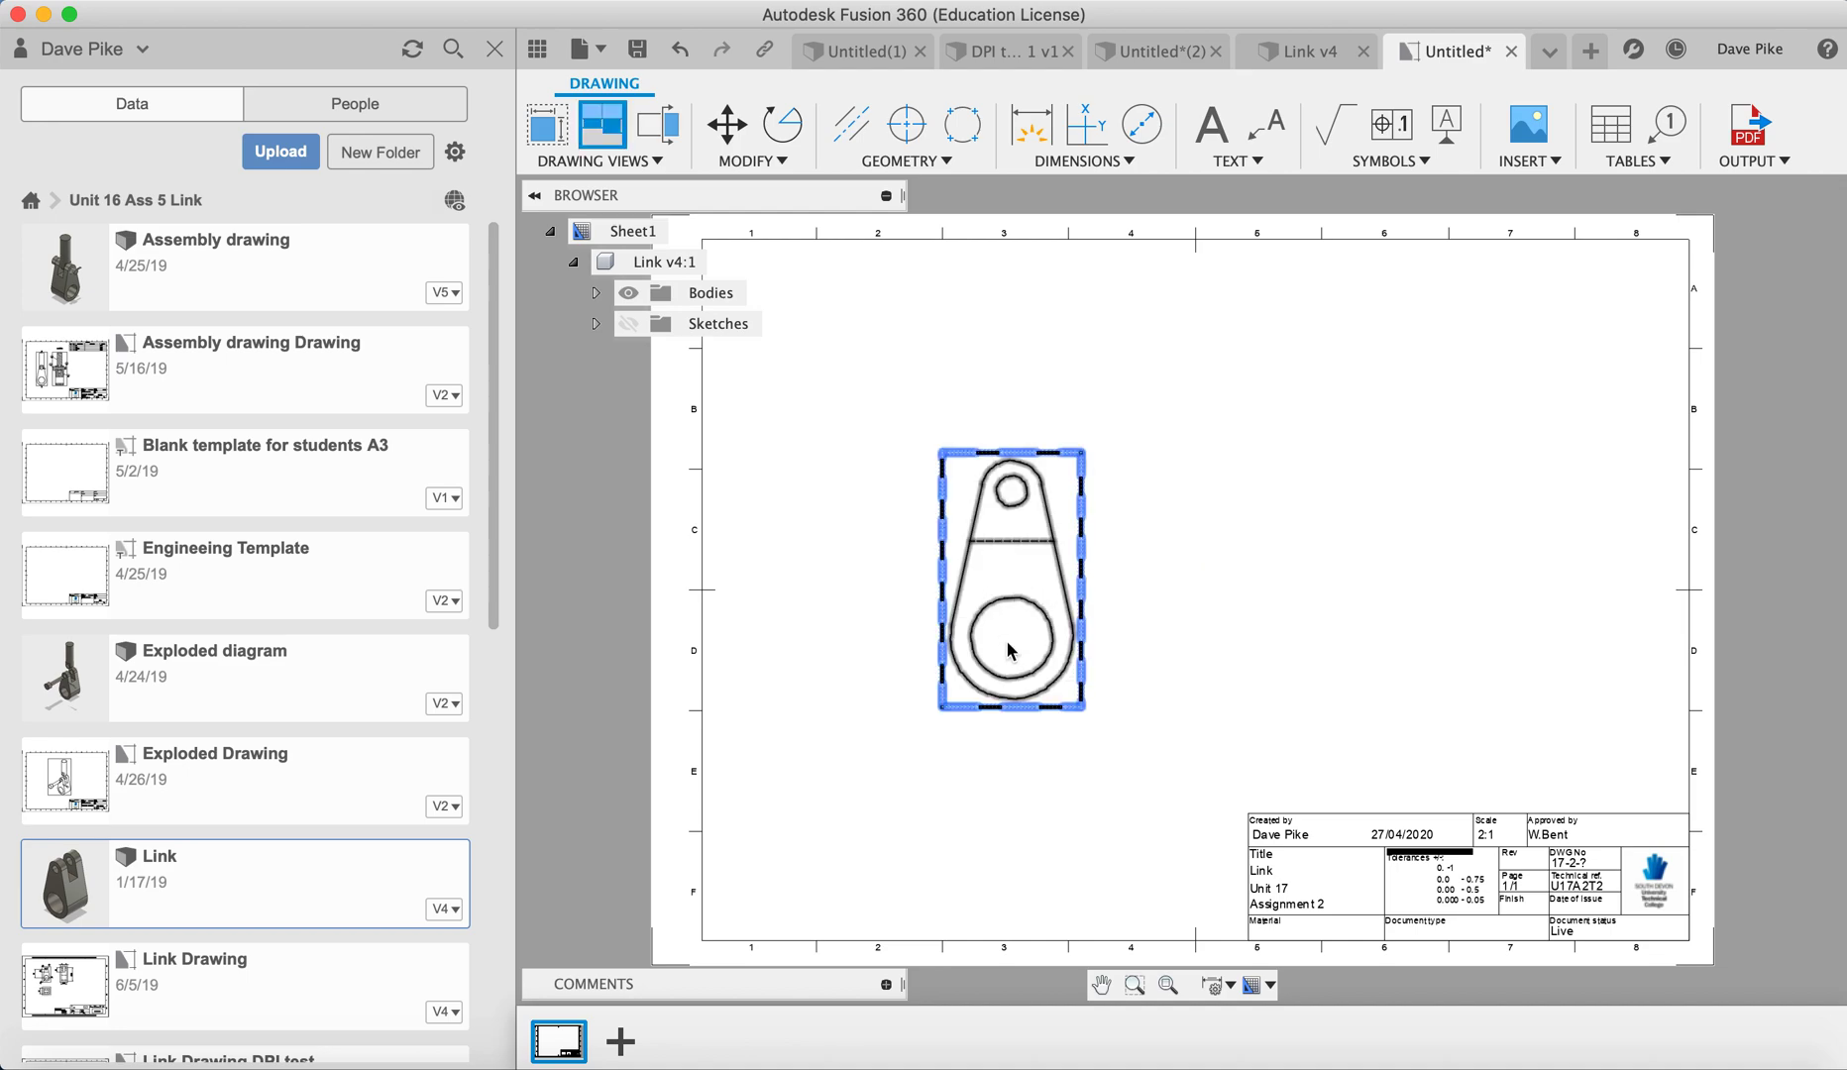
{"action": "left_click", "coordinate": [1010, 686]}
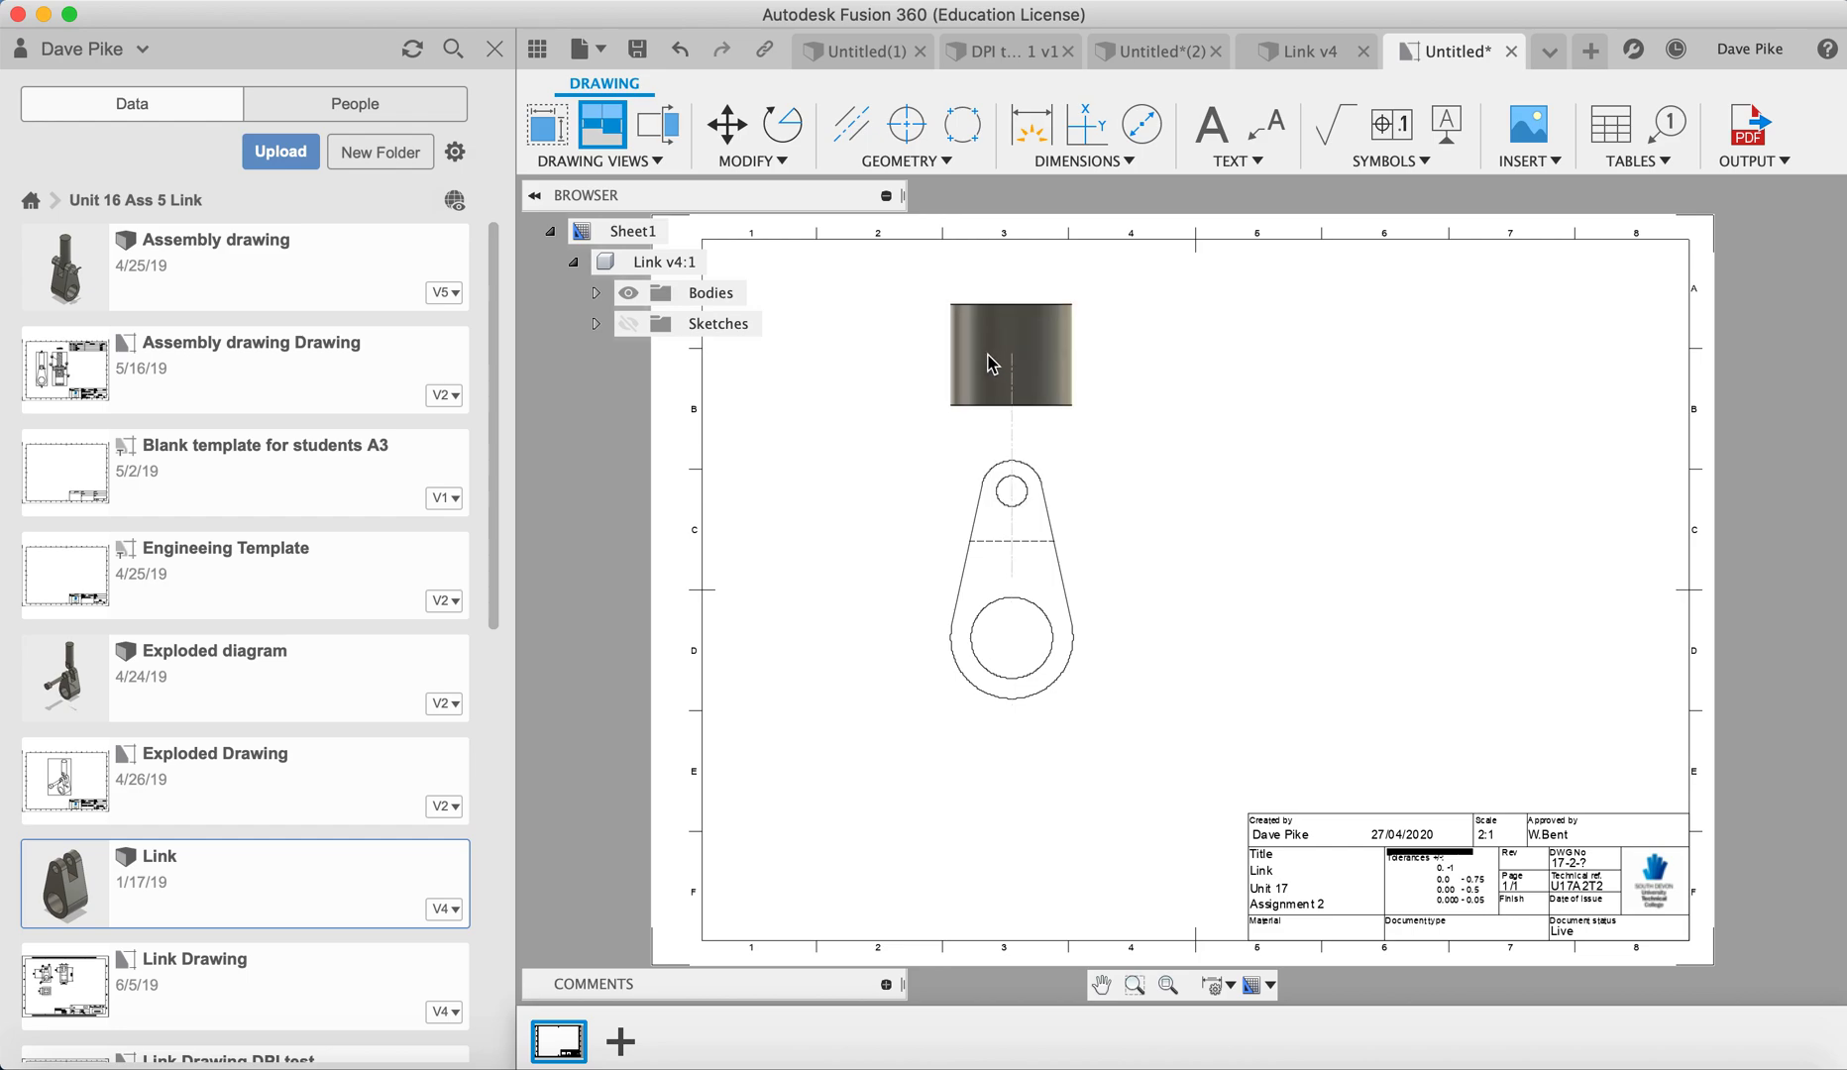
{"action": "left_click", "coordinate": [991, 800]}
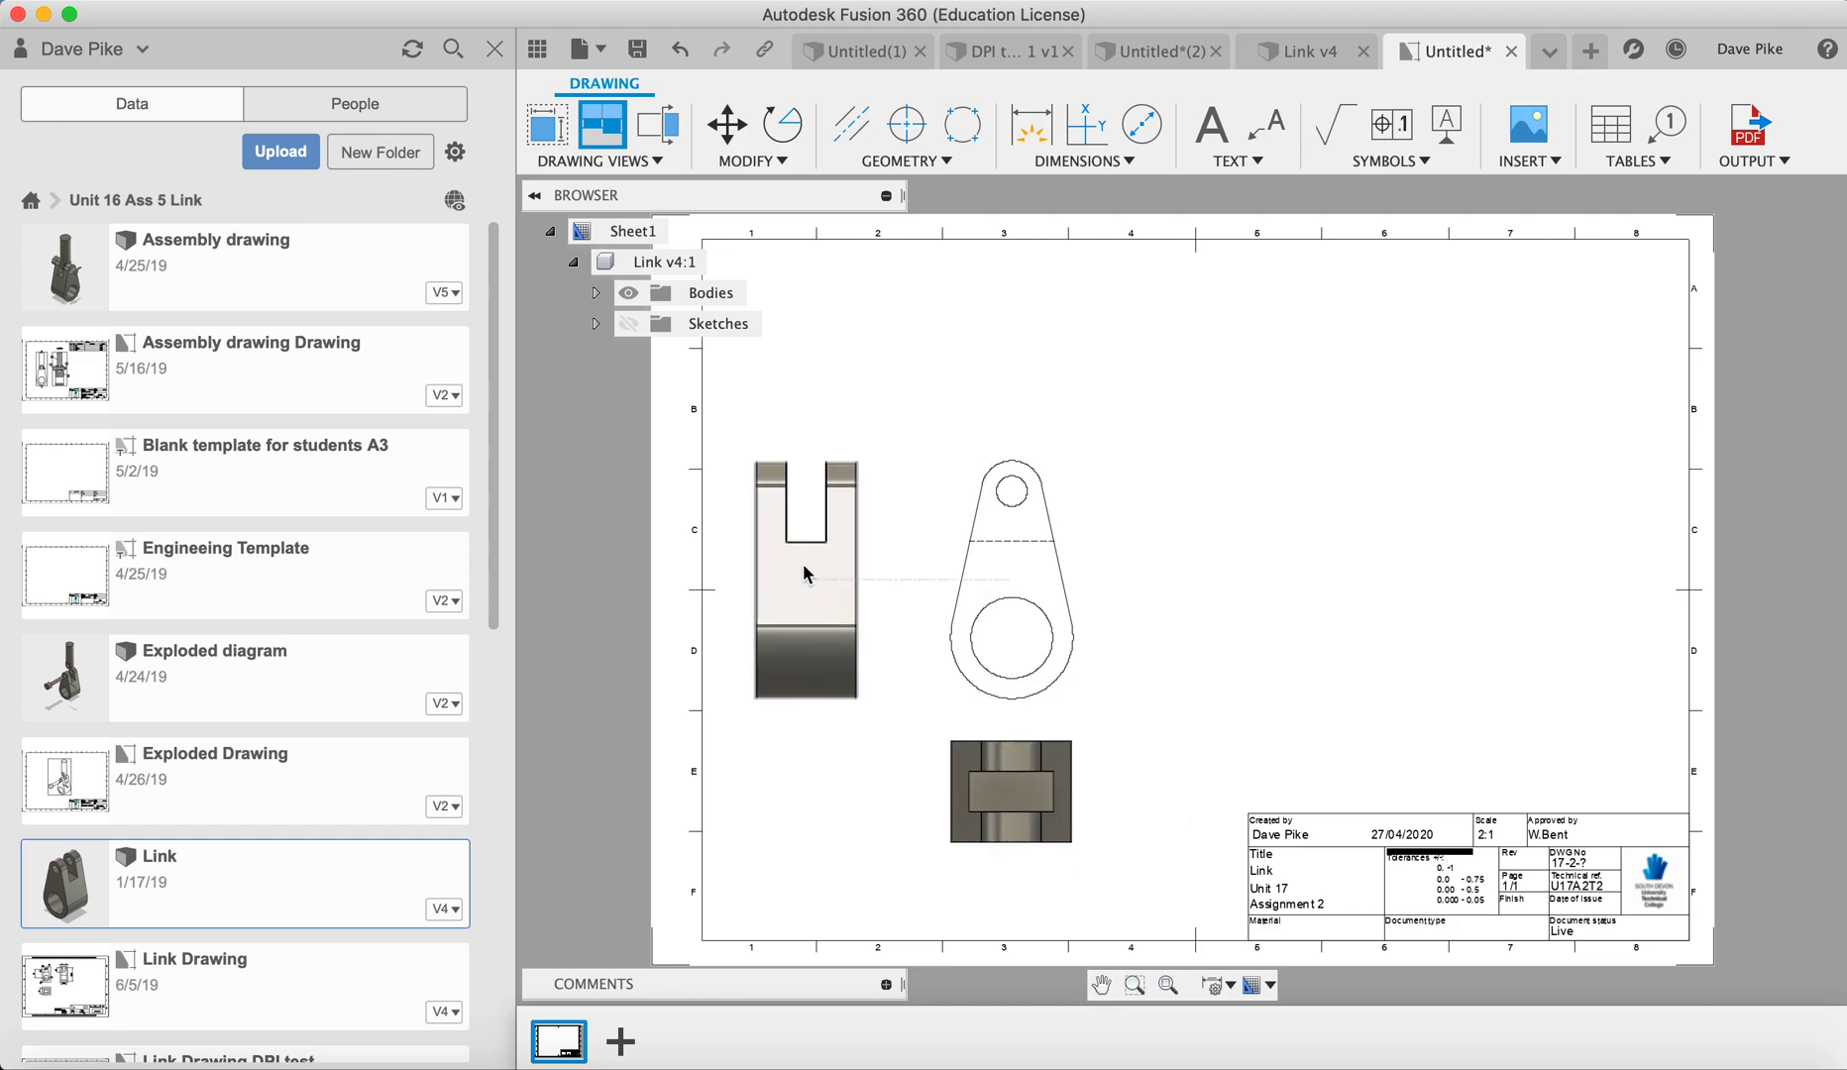
{"action": "left_click", "coordinate": [803, 575]}
{"action": "key", "text": "Return"}
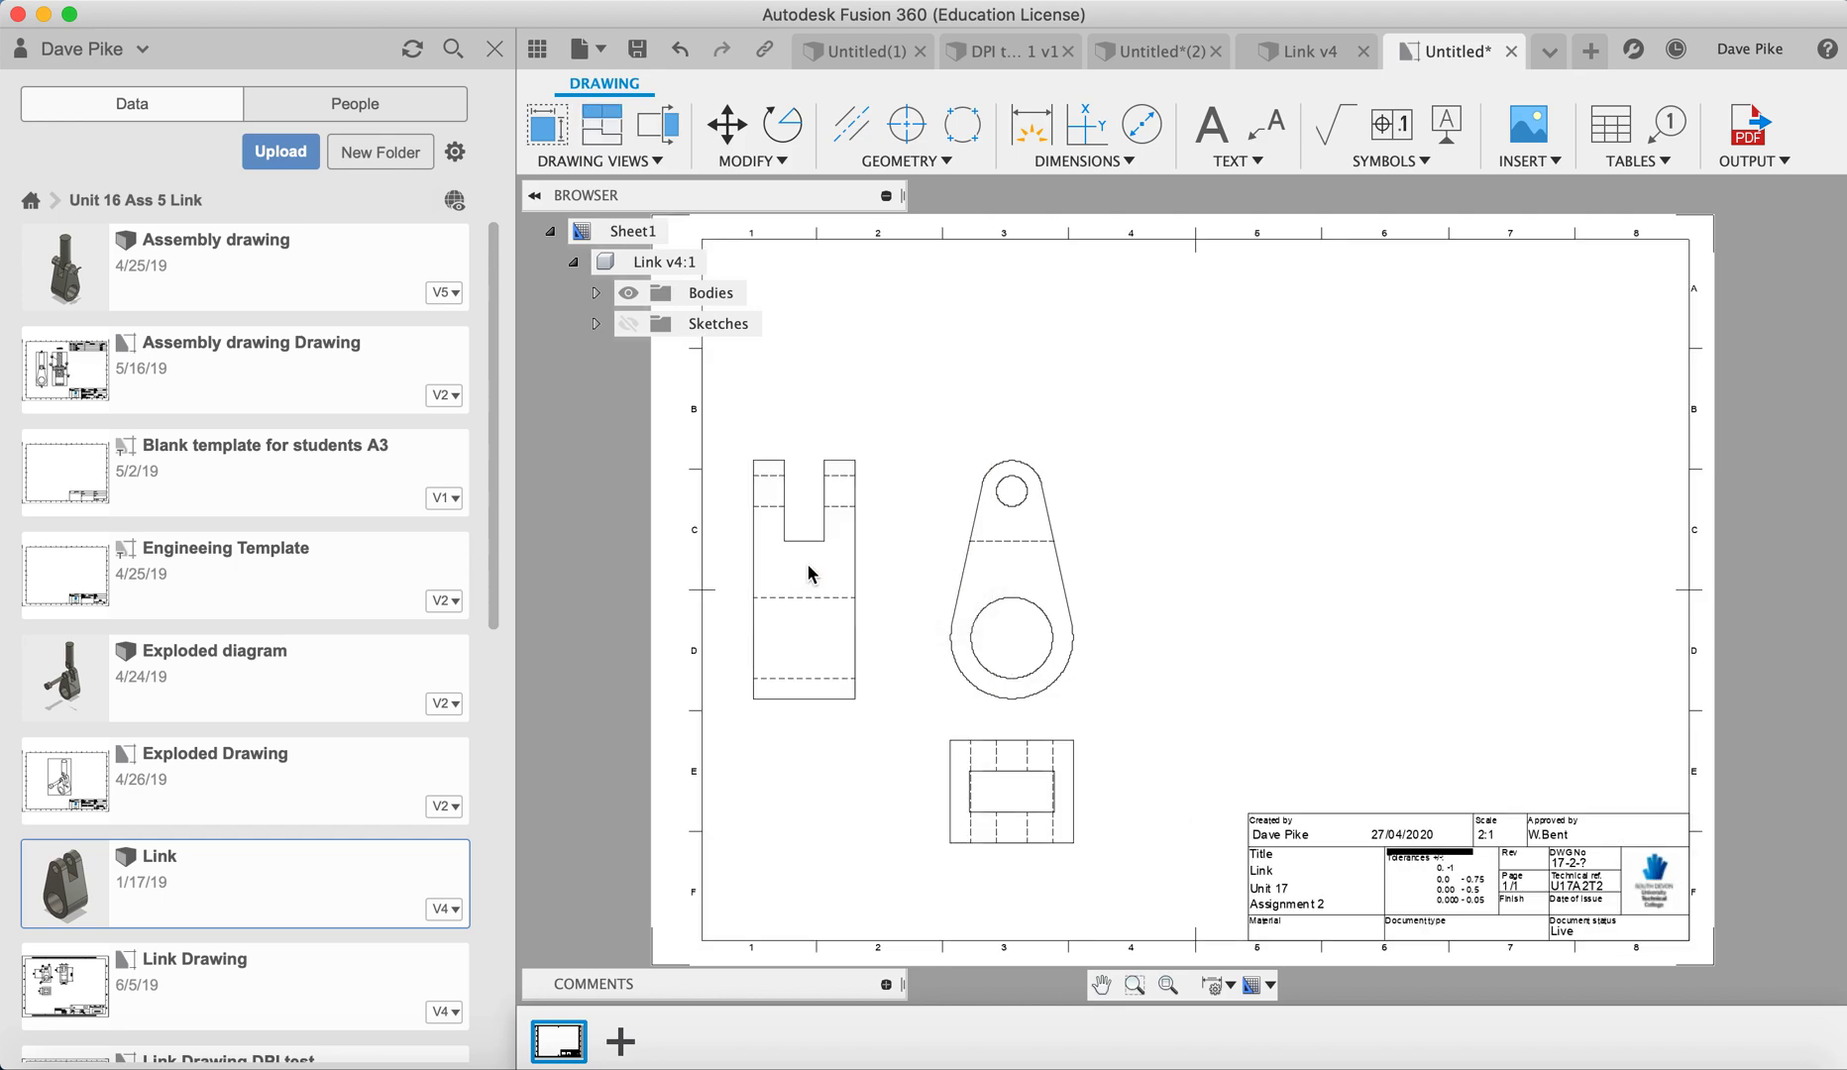
Step: Move the side view right of the front view, the lower view above it, and the front view down-left
{"action": "left_click", "coordinate": [828, 594]}
{"action": "left_click", "coordinate": [804, 567]}
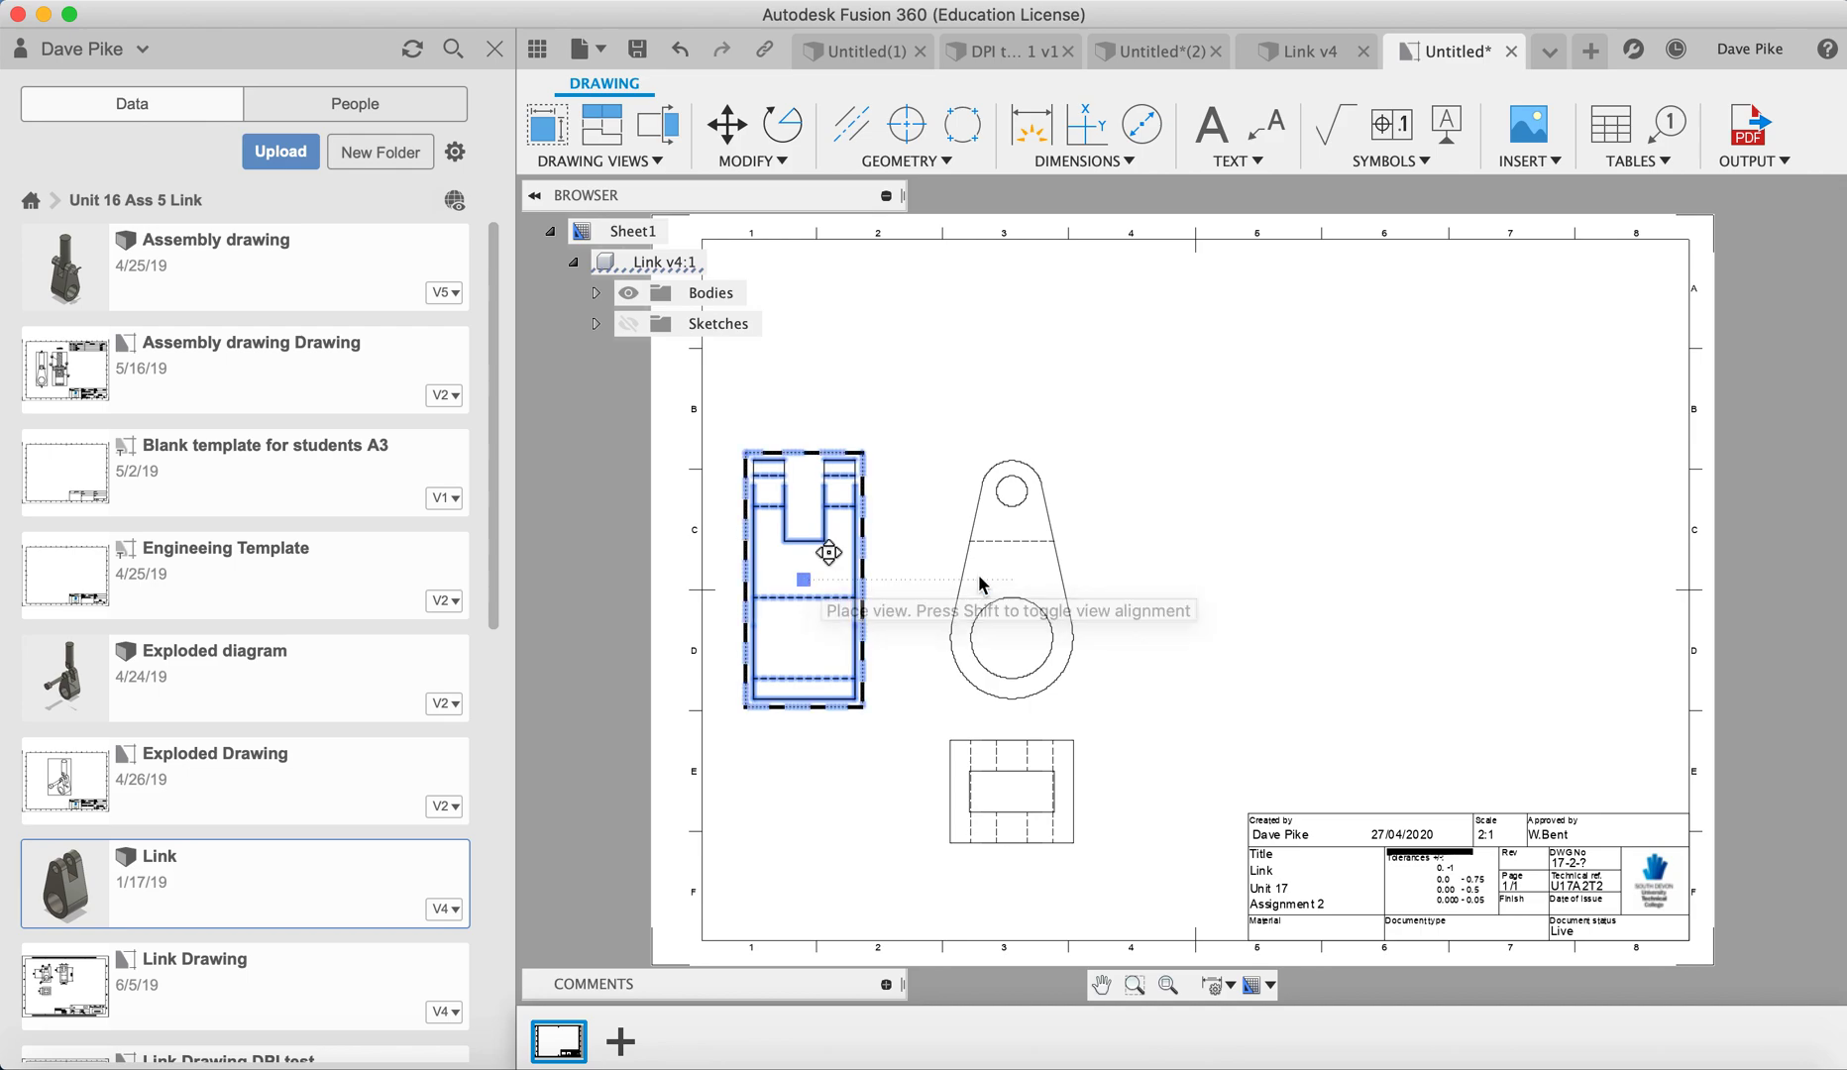
{"action": "left_click", "coordinate": [1221, 585]}
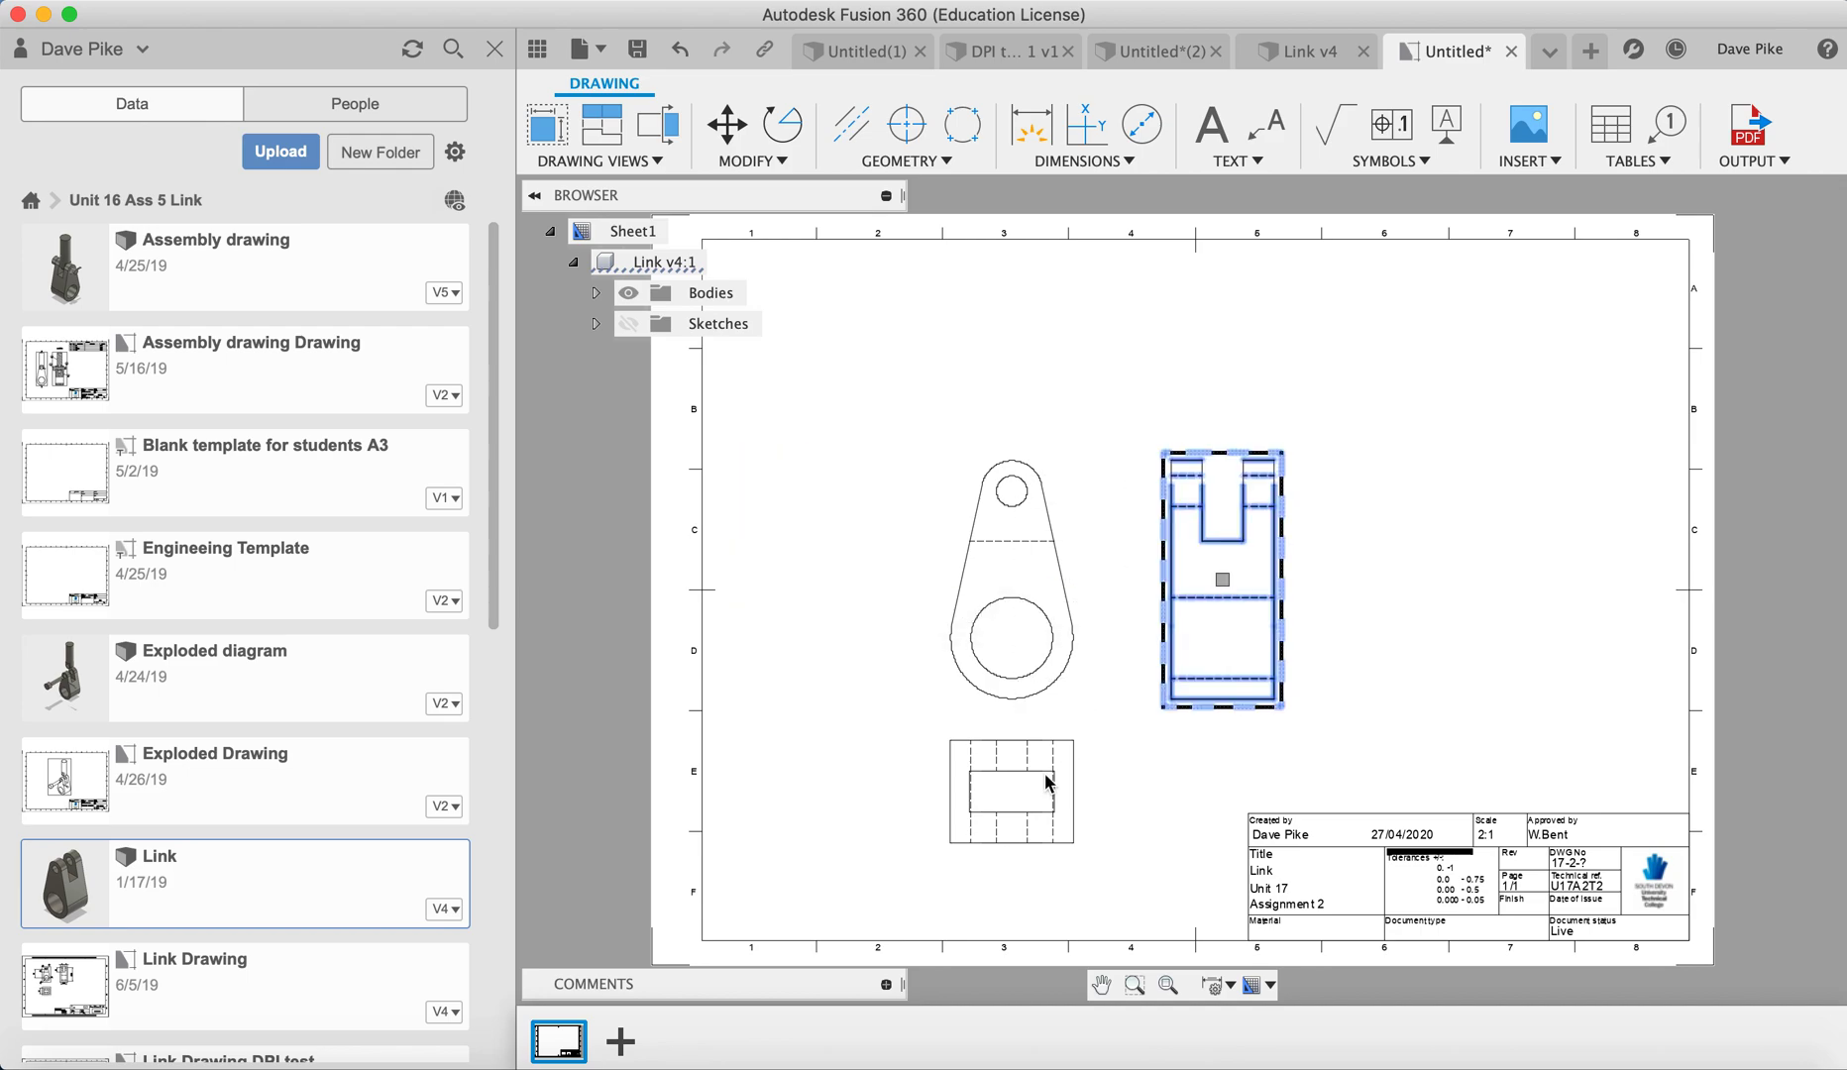
{"action": "left_click", "coordinate": [1015, 815]}
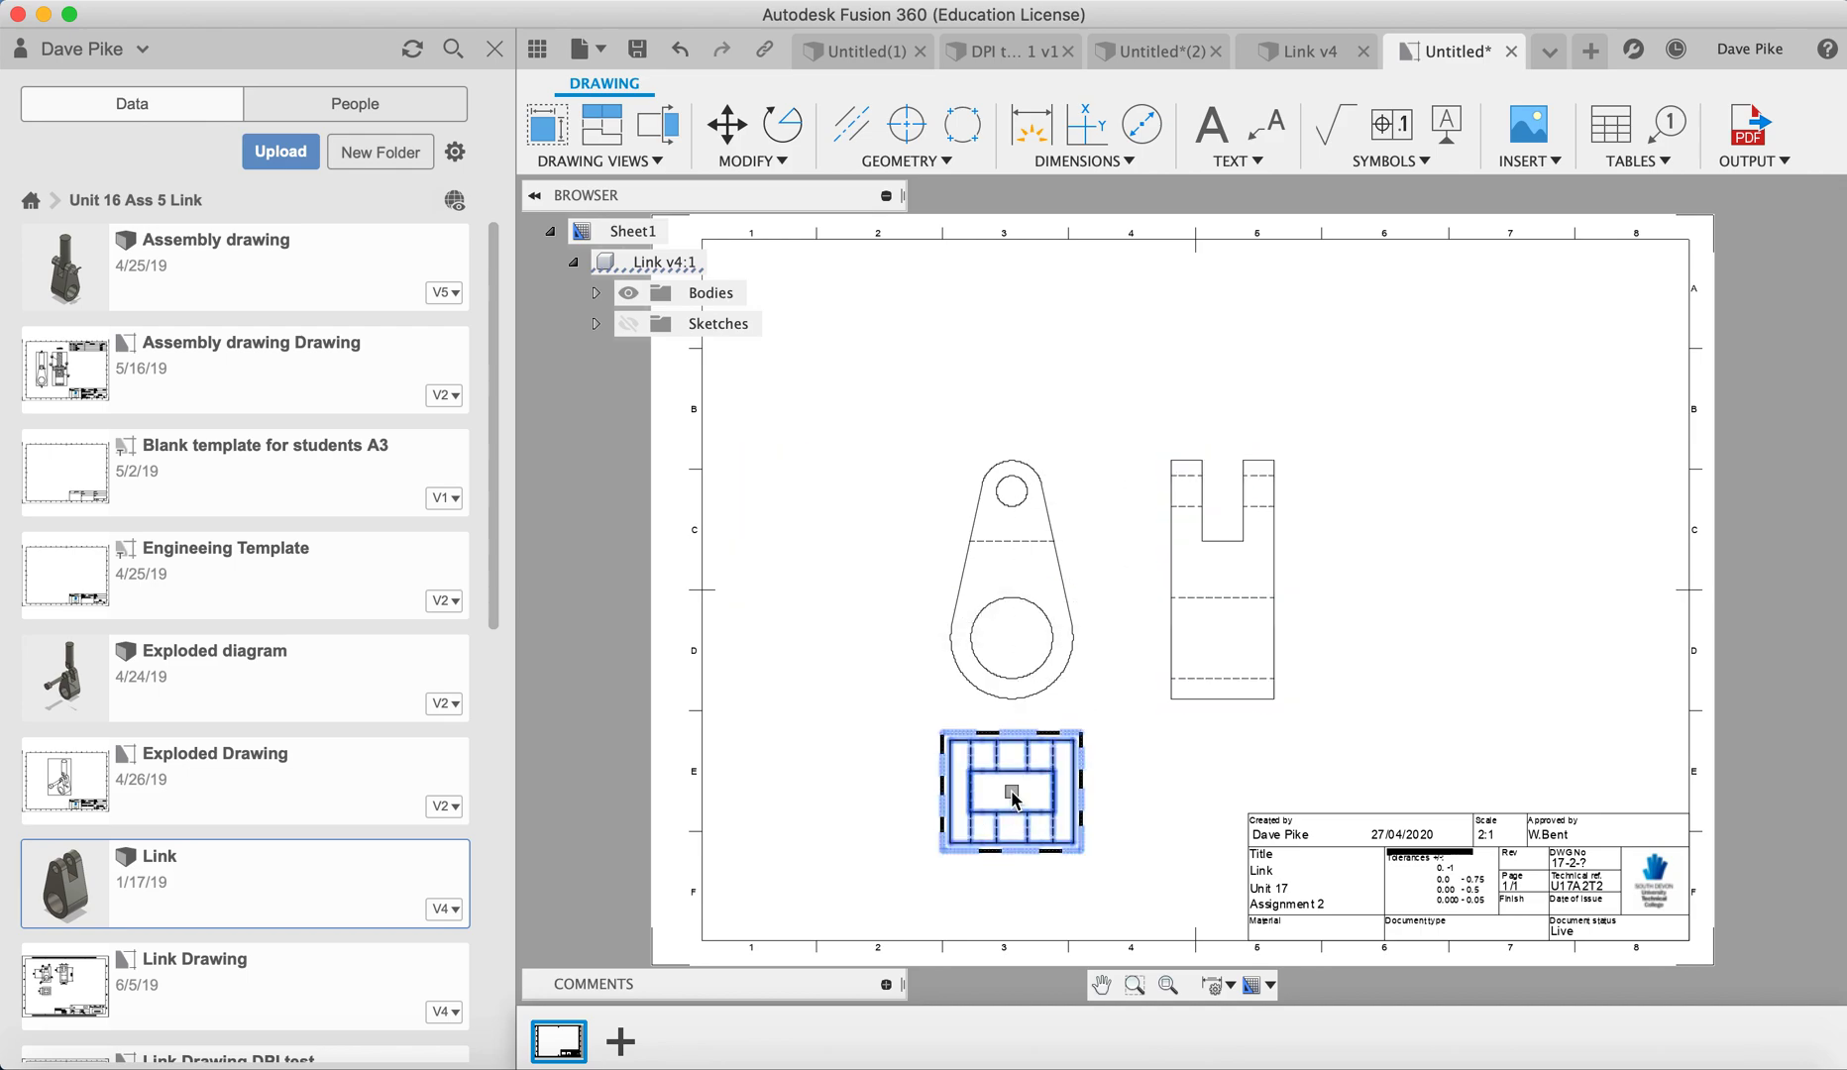
{"action": "left_click", "coordinate": [1011, 792]}
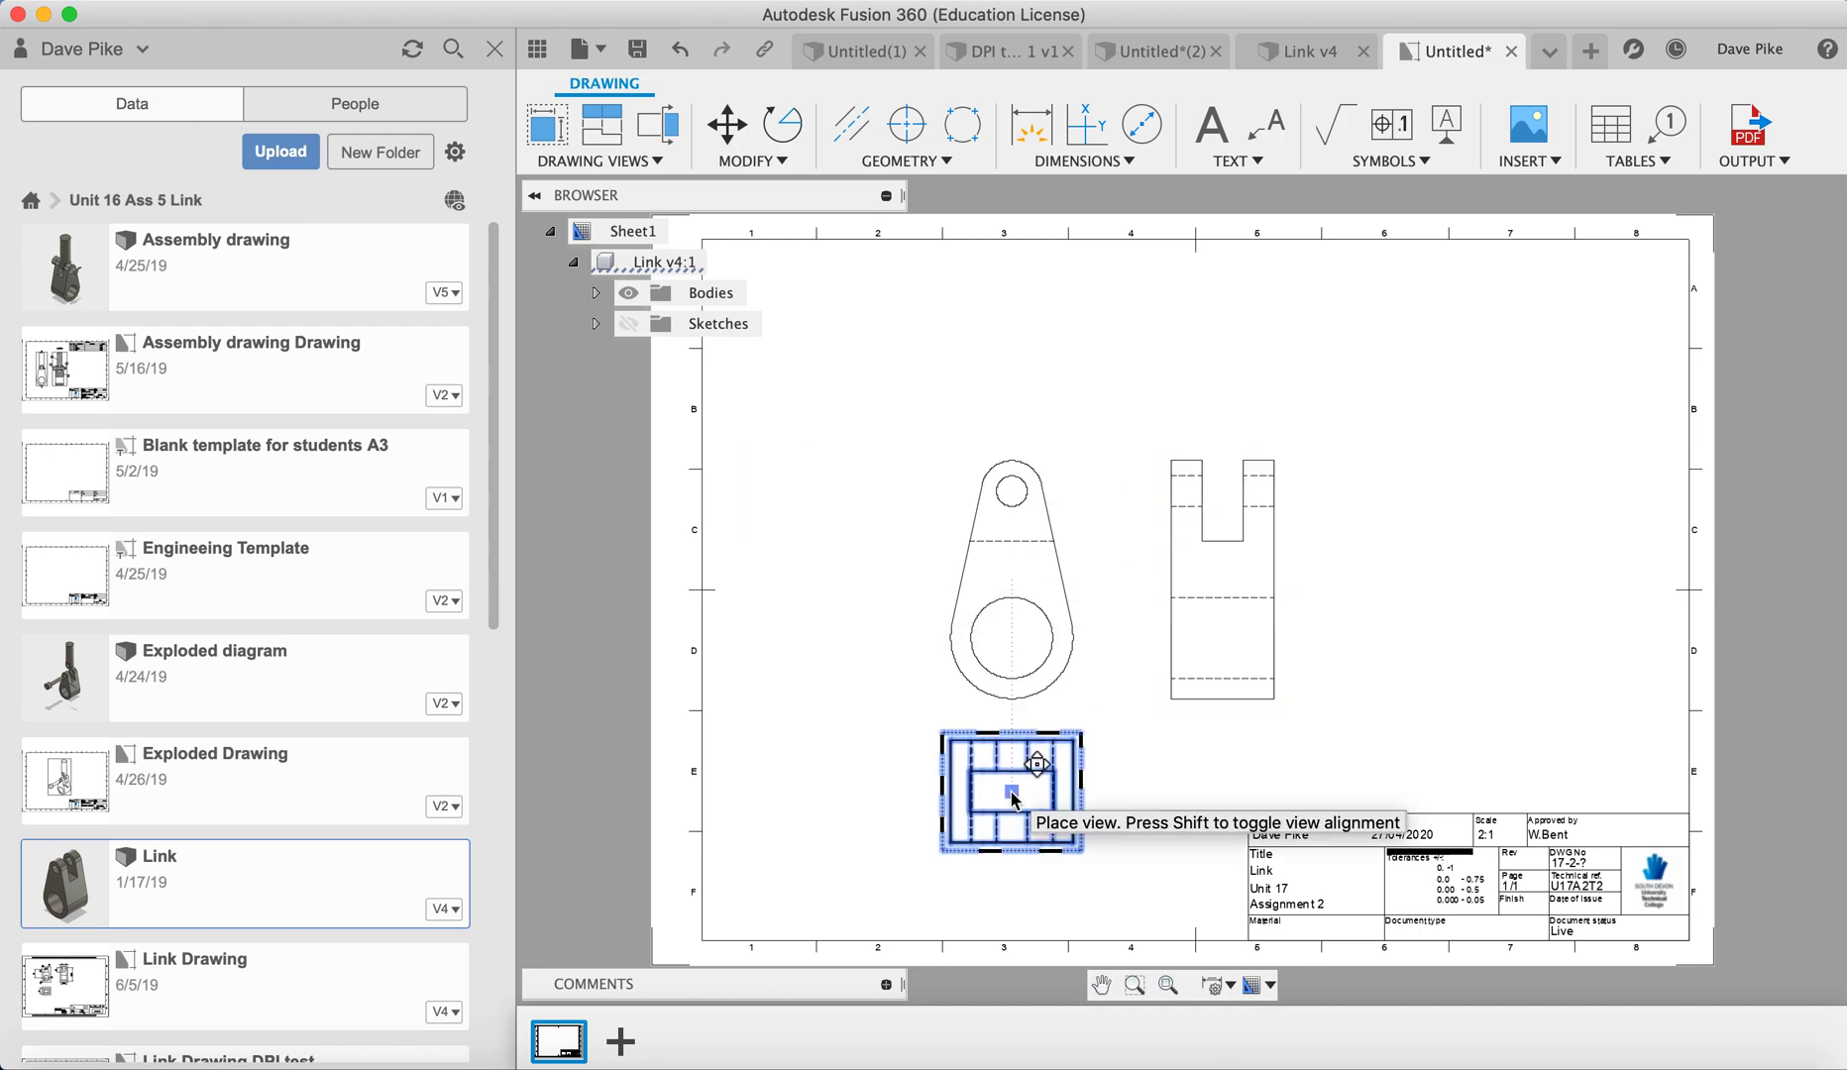
{"action": "left_click", "coordinate": [1005, 342]}
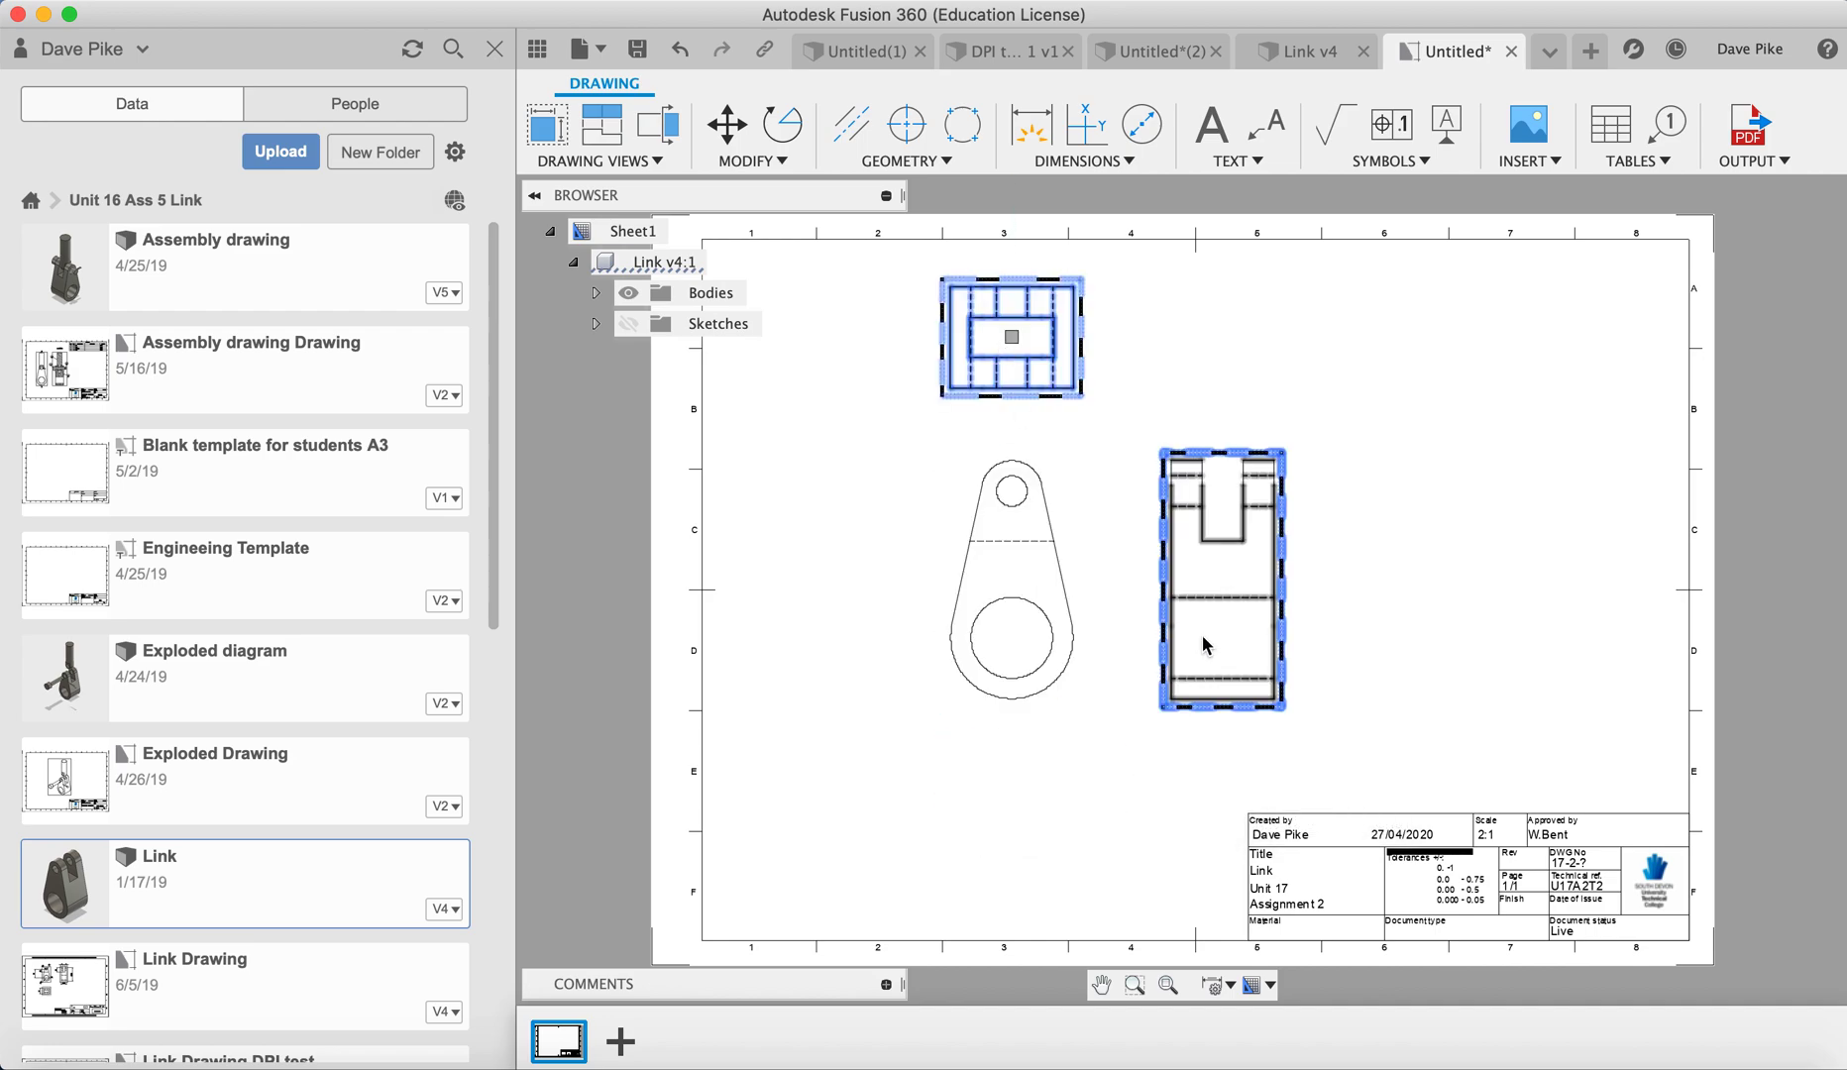
{"action": "left_click", "coordinate": [1020, 578]}
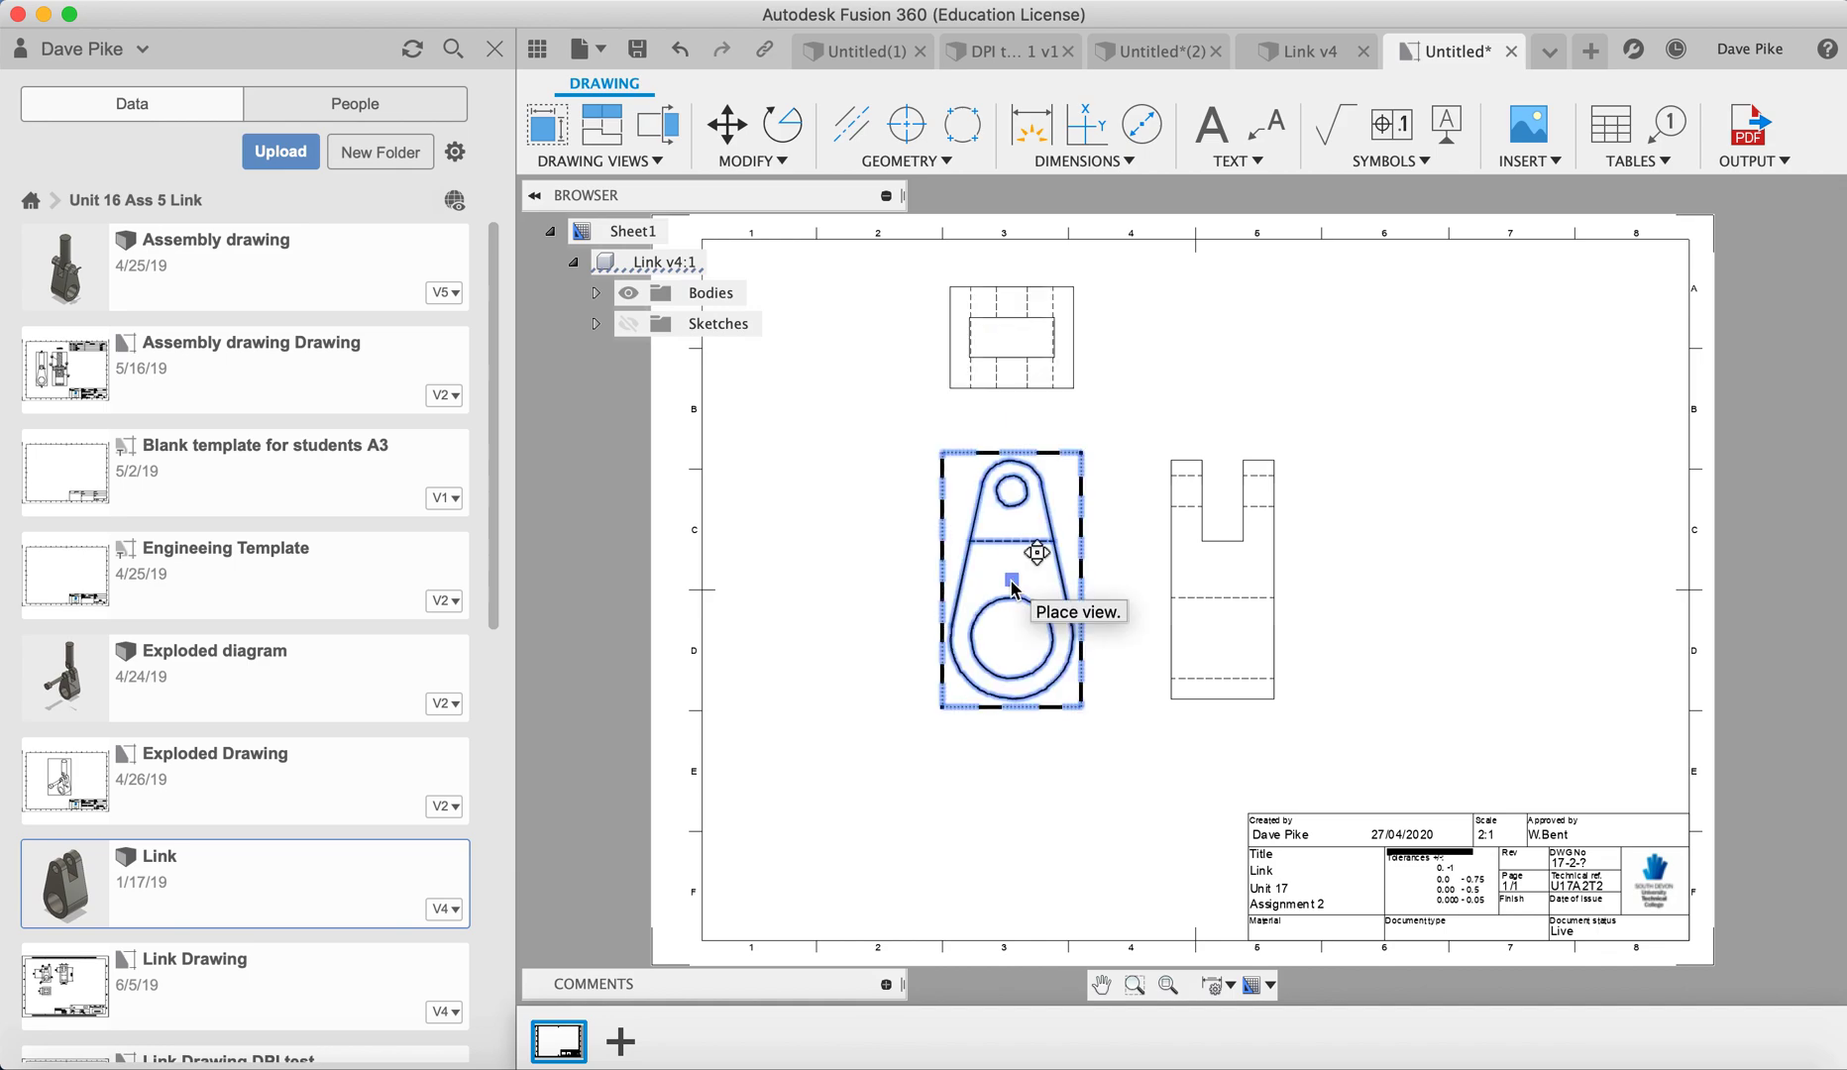
{"action": "left_click", "coordinate": [1012, 585]}
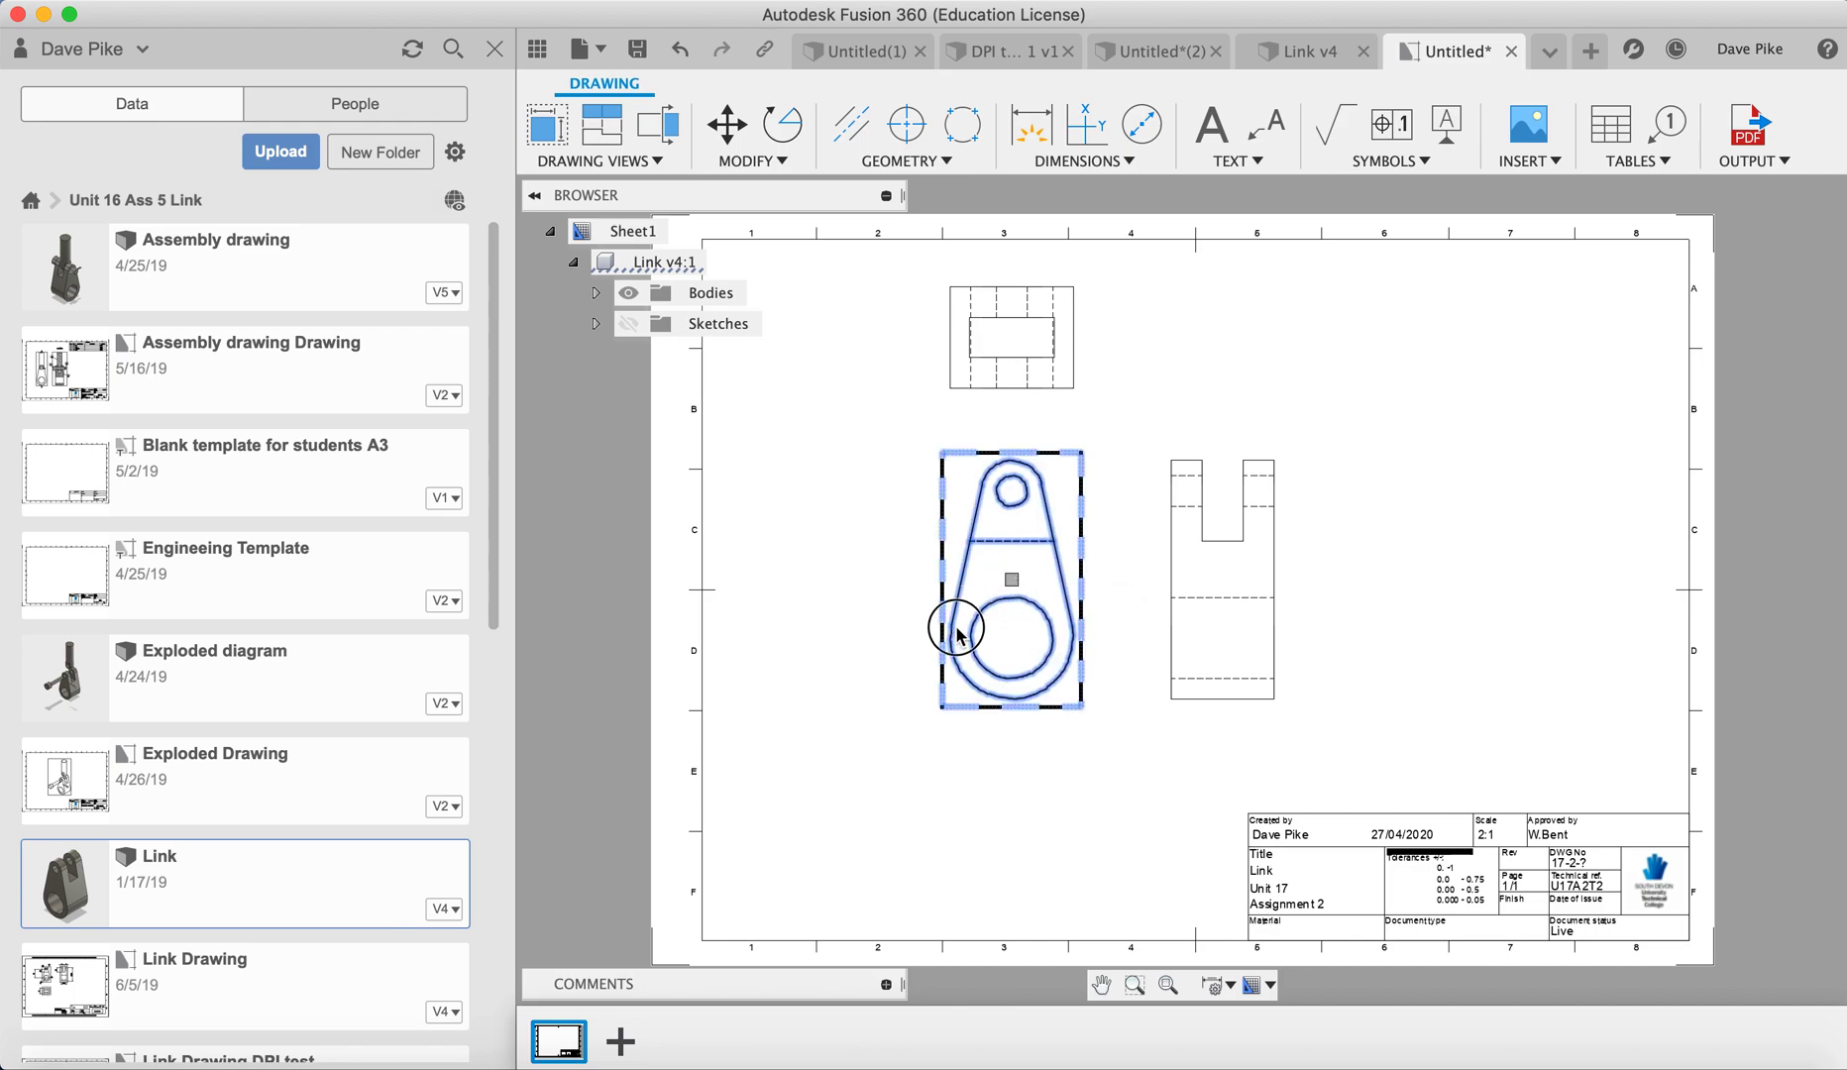
{"action": "left_click_drag", "start_coordinate": [1013, 585], "coordinate": [897, 688]}
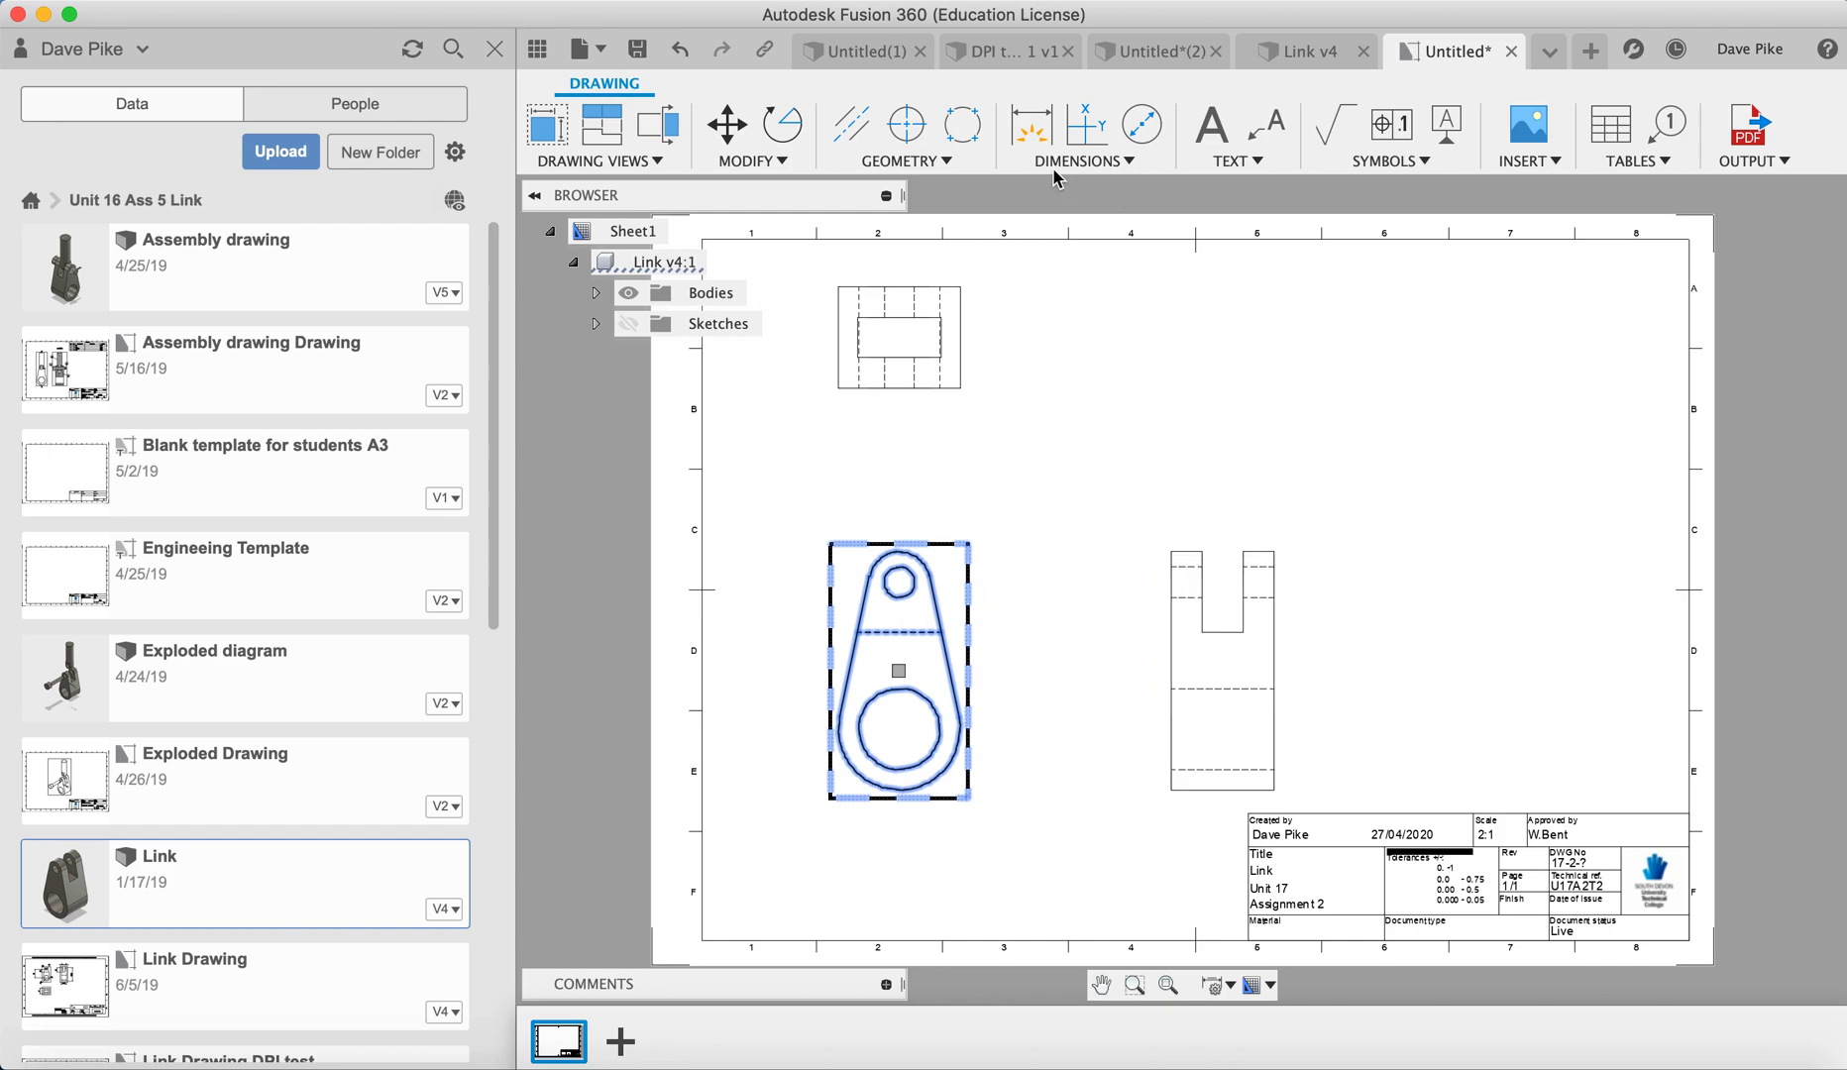
Step: Pin Linear Dimension to the toolbar from the Dimensions list
{"action": "left_click", "coordinate": [1094, 167]}
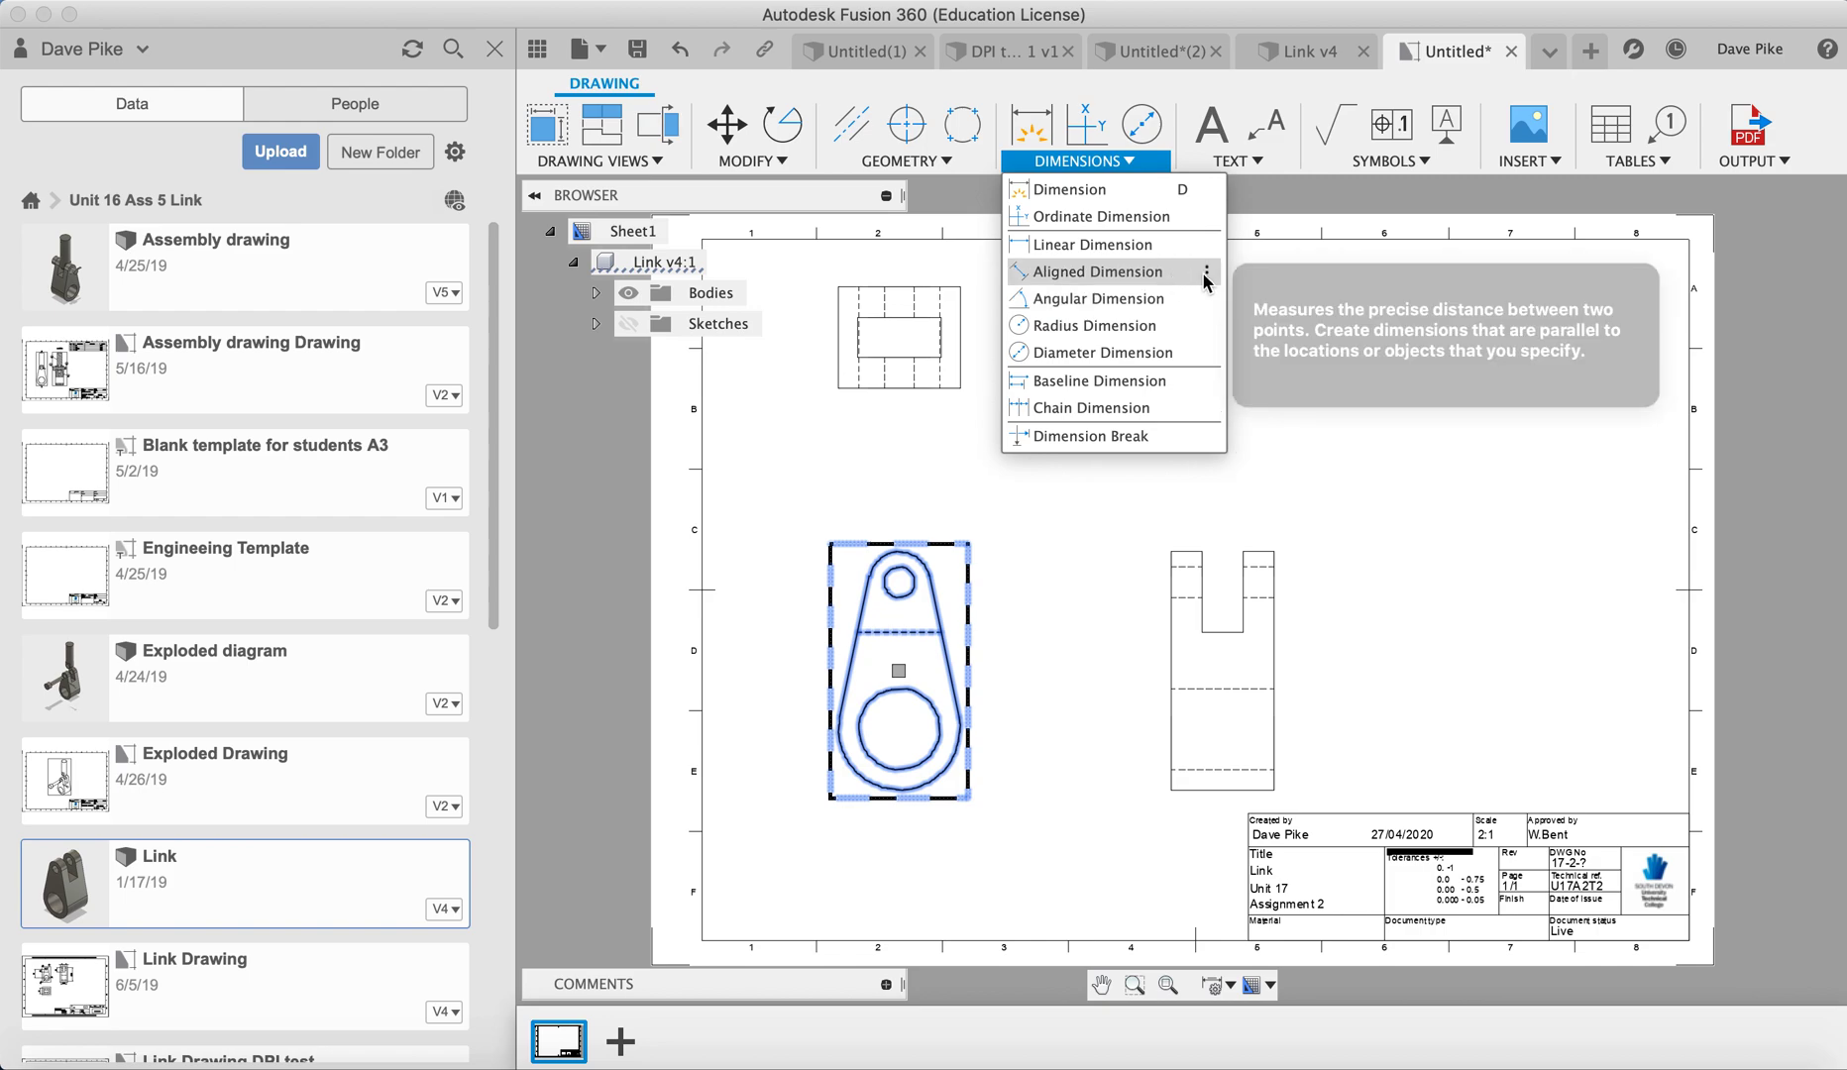
{"action": "left_click", "coordinate": [1206, 275]}
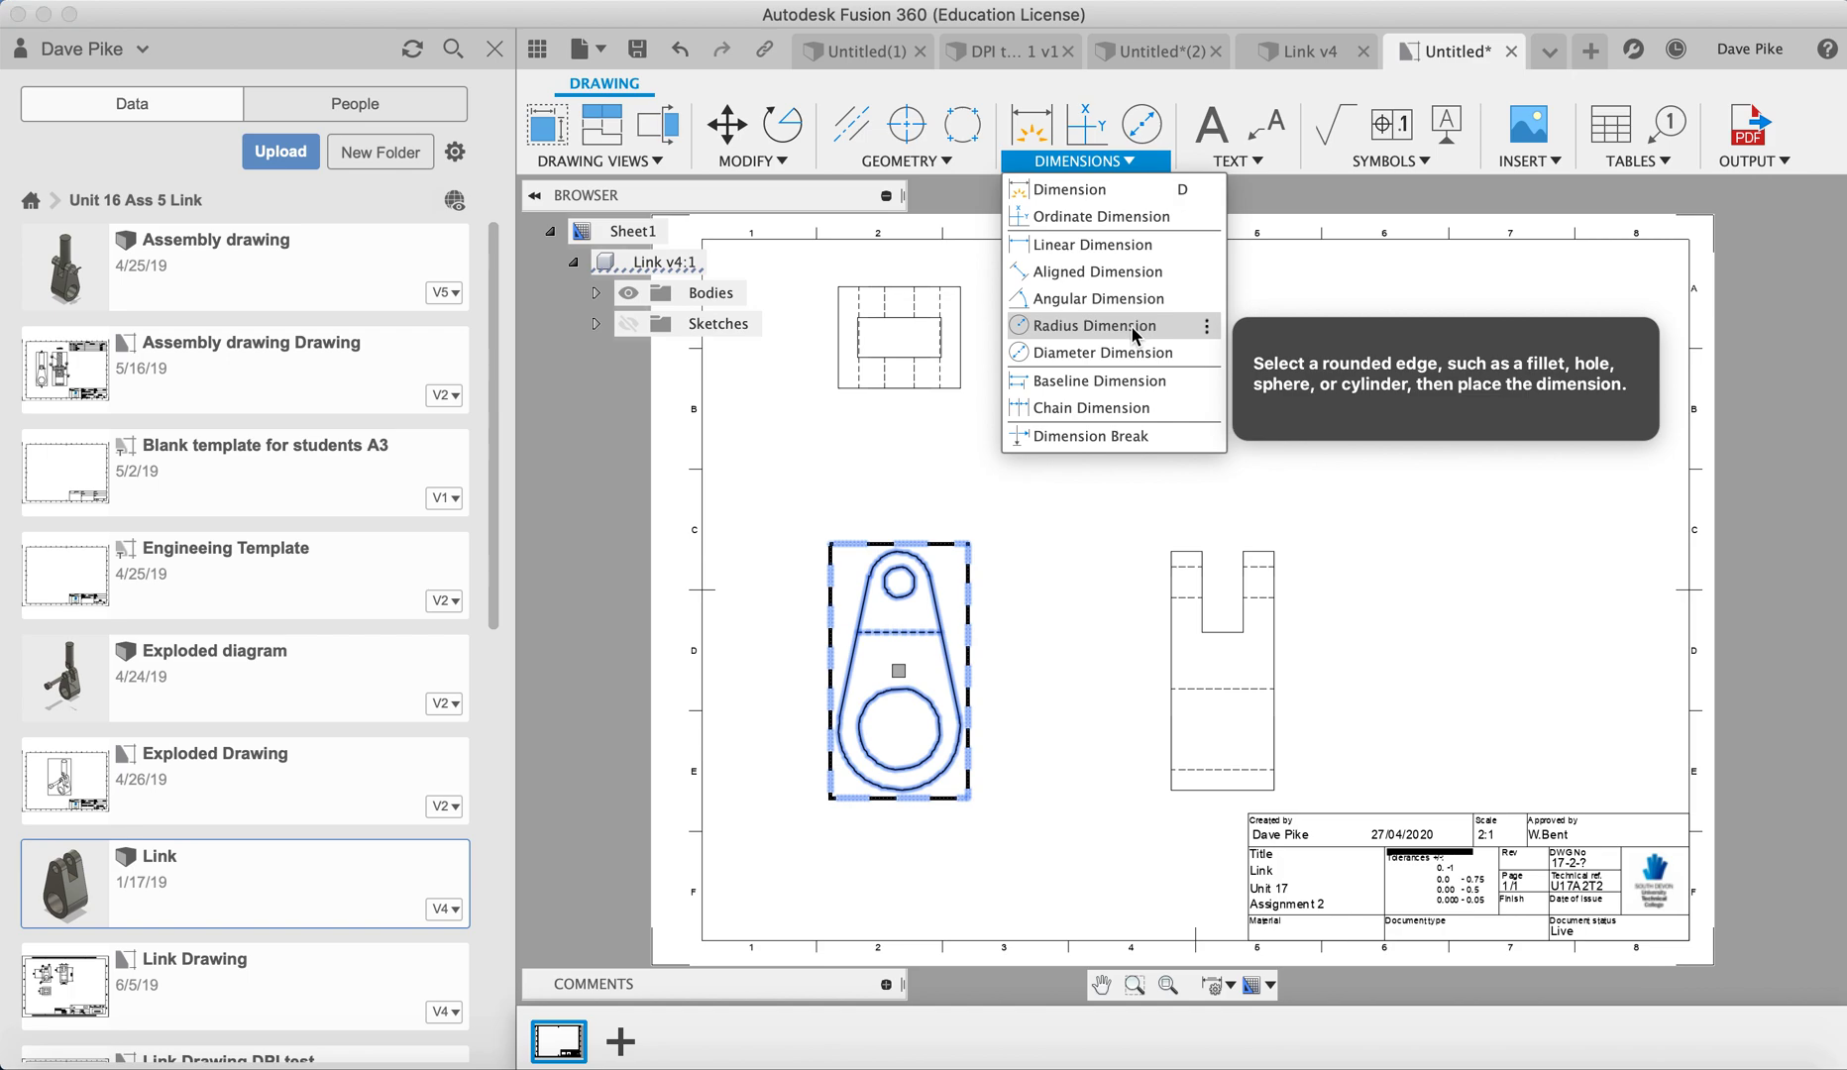
{"action": "left_click", "coordinate": [1114, 244]}
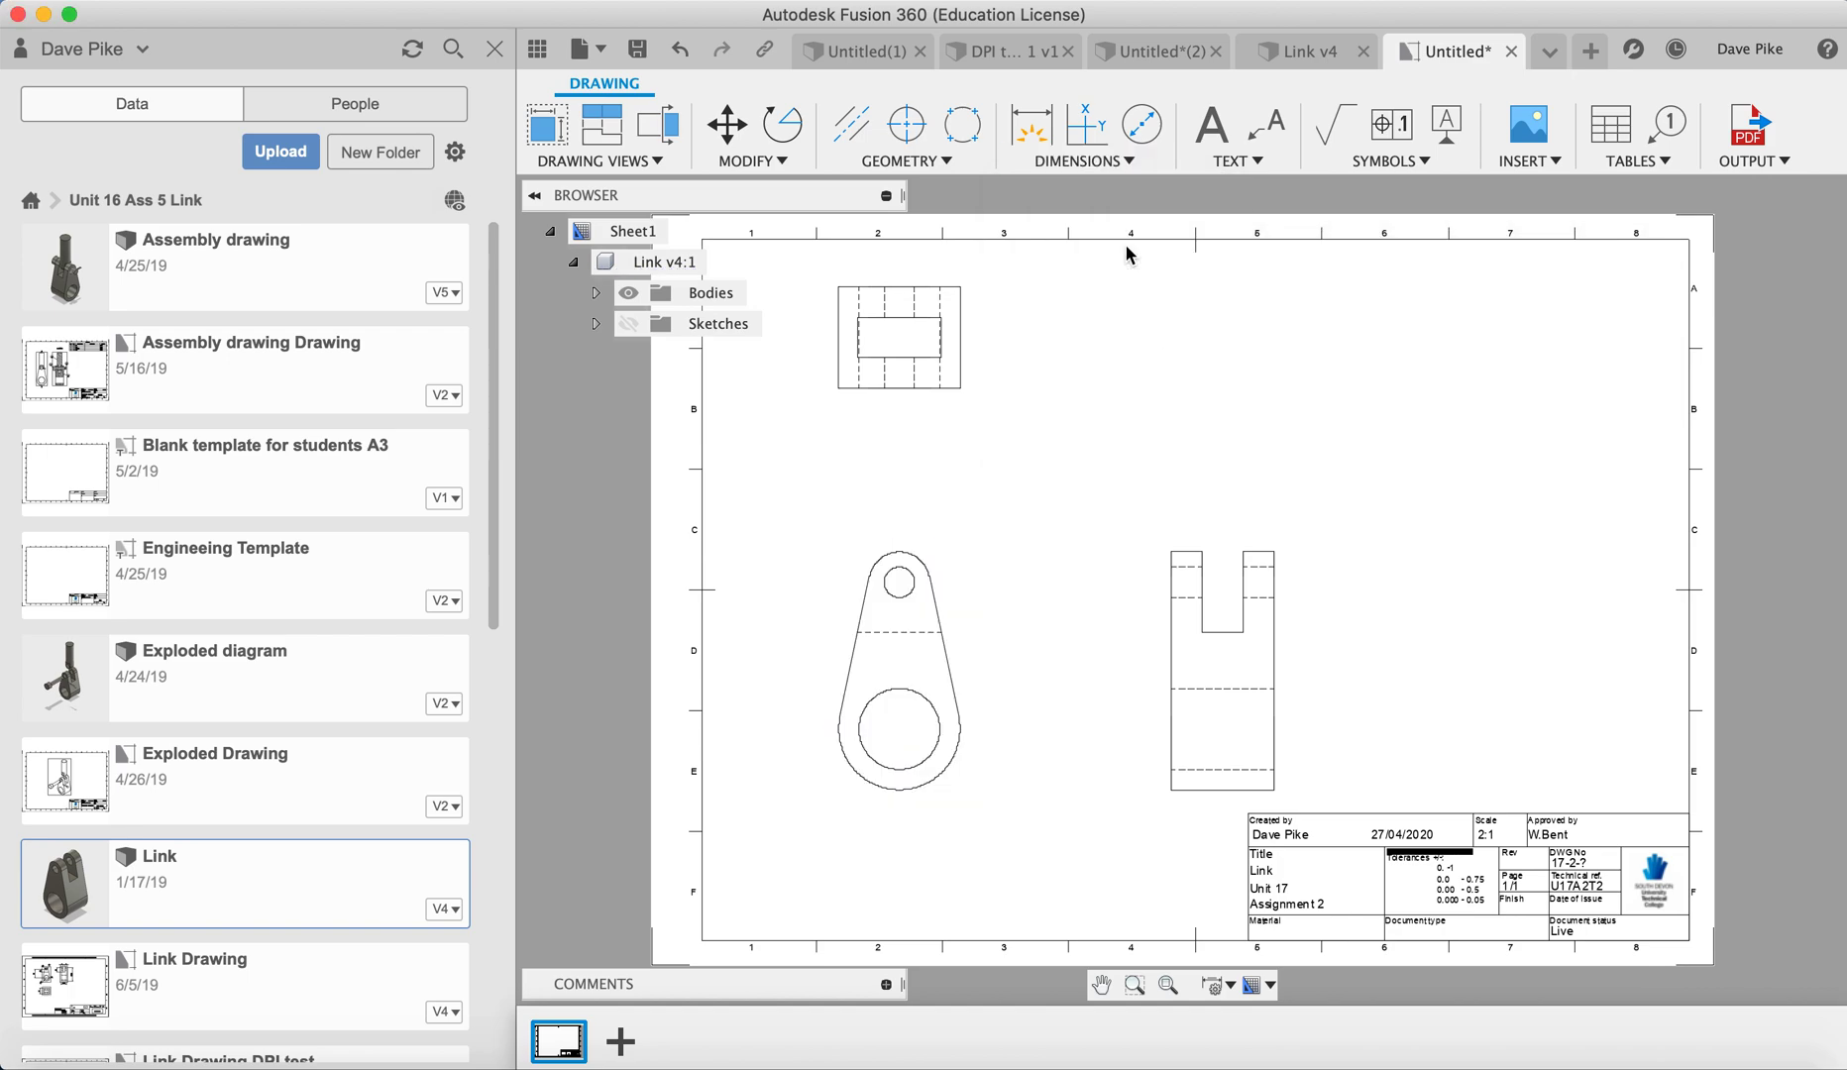
{"action": "left_click", "coordinate": [1108, 161]}
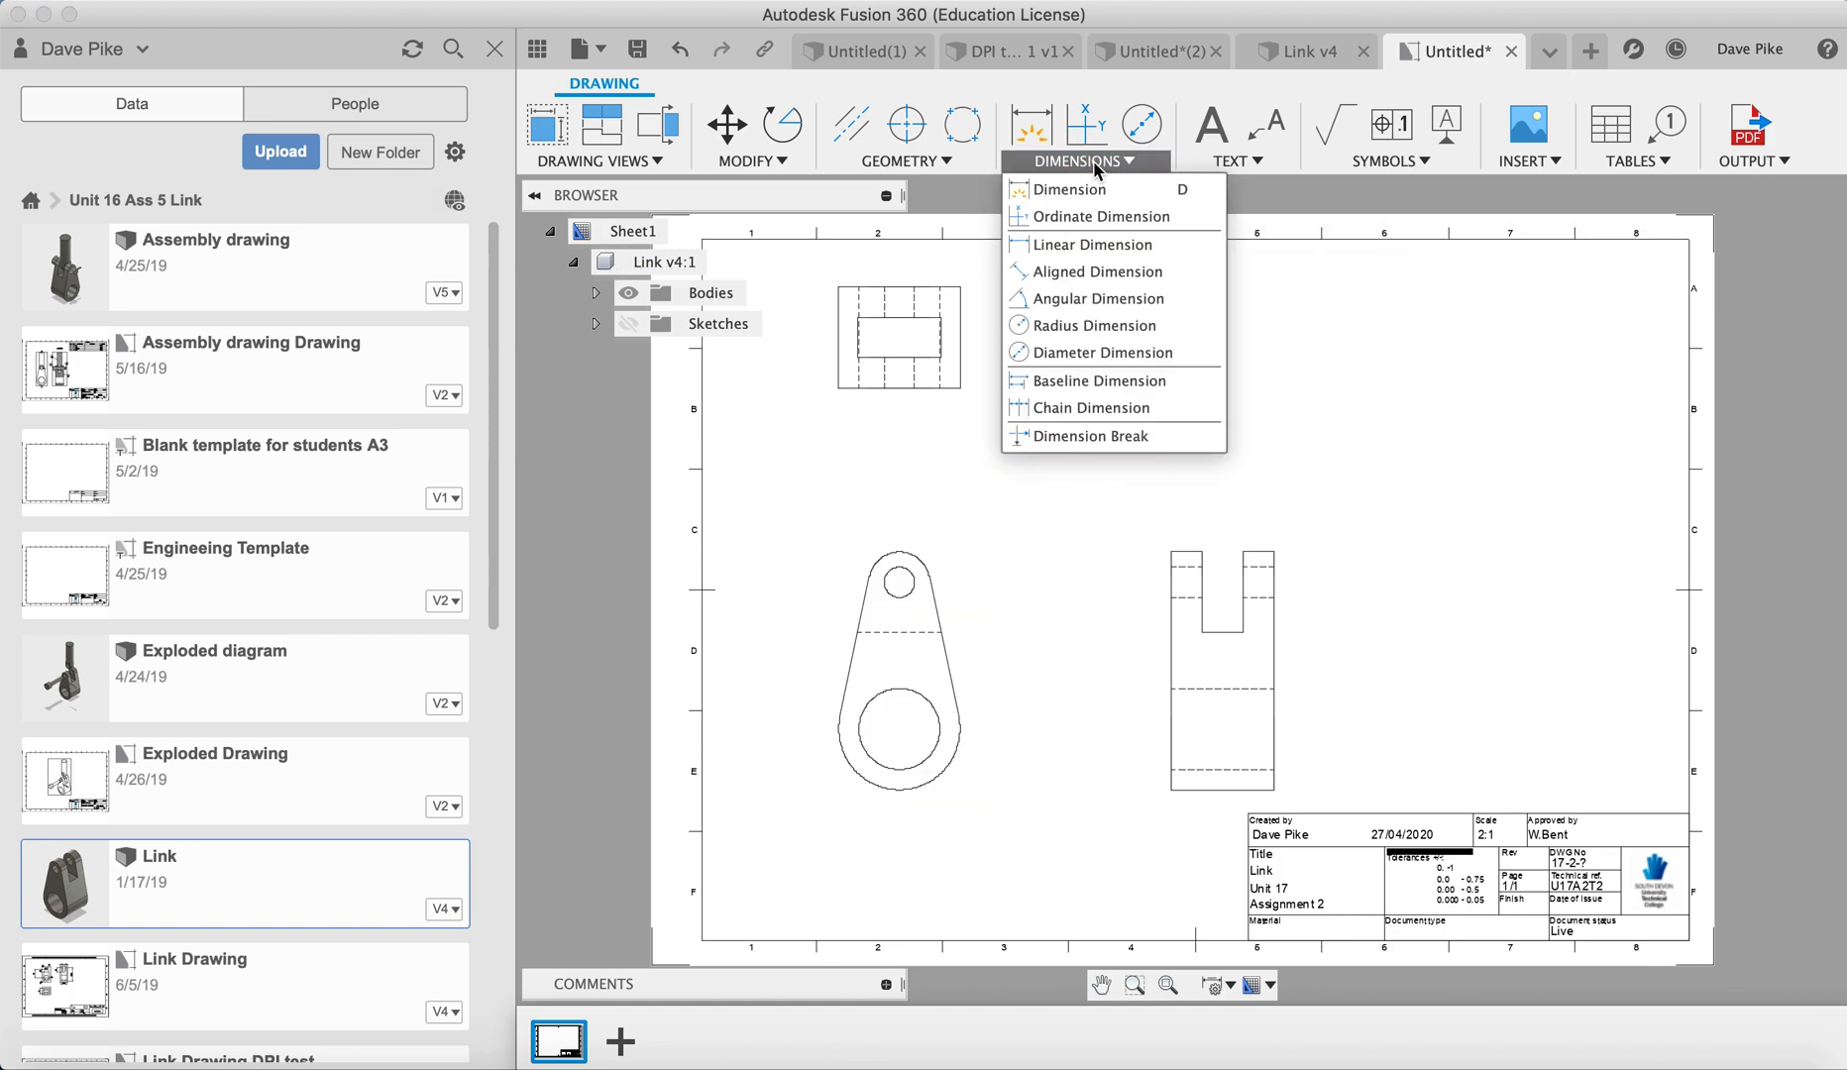
{"action": "left_click", "coordinate": [1211, 252]}
{"action": "left_click", "coordinate": [1239, 254]}
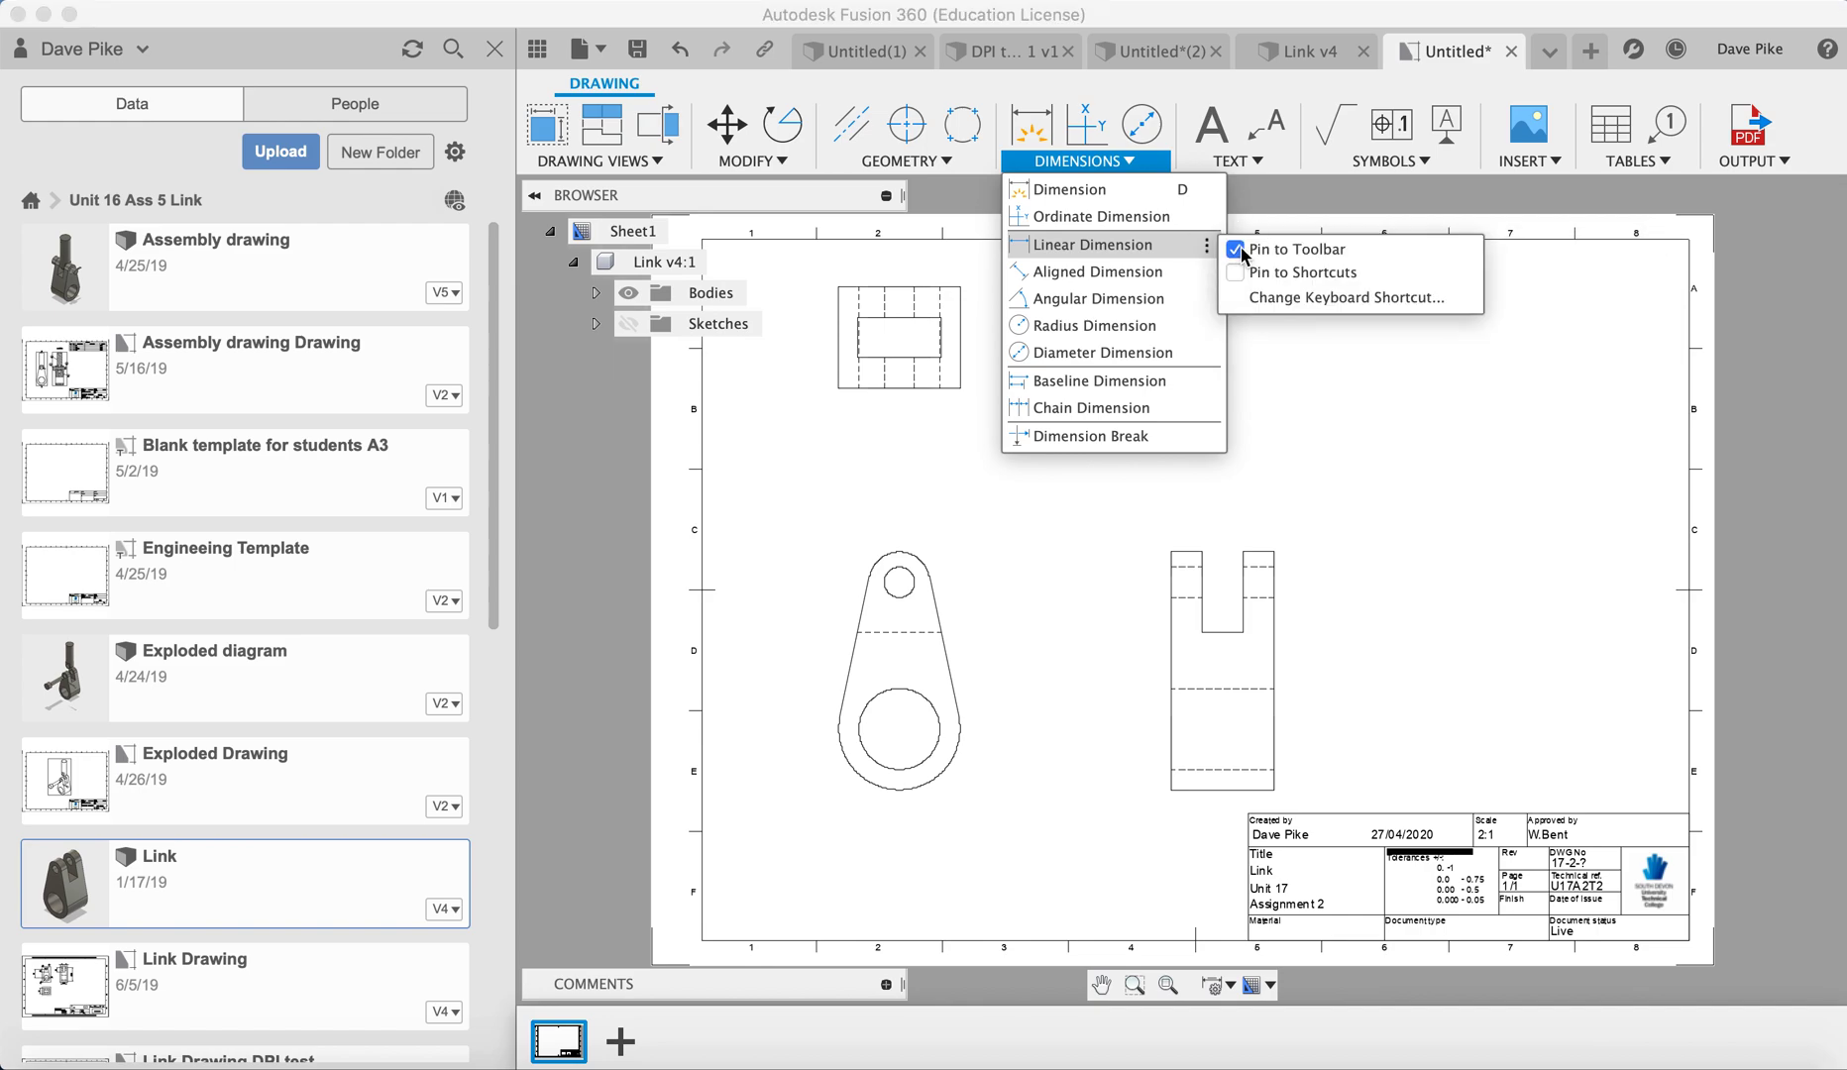
Step: Unpin Ordinate Dimension from the quick dimension tools
{"action": "right_click", "coordinate": [1073, 138]}
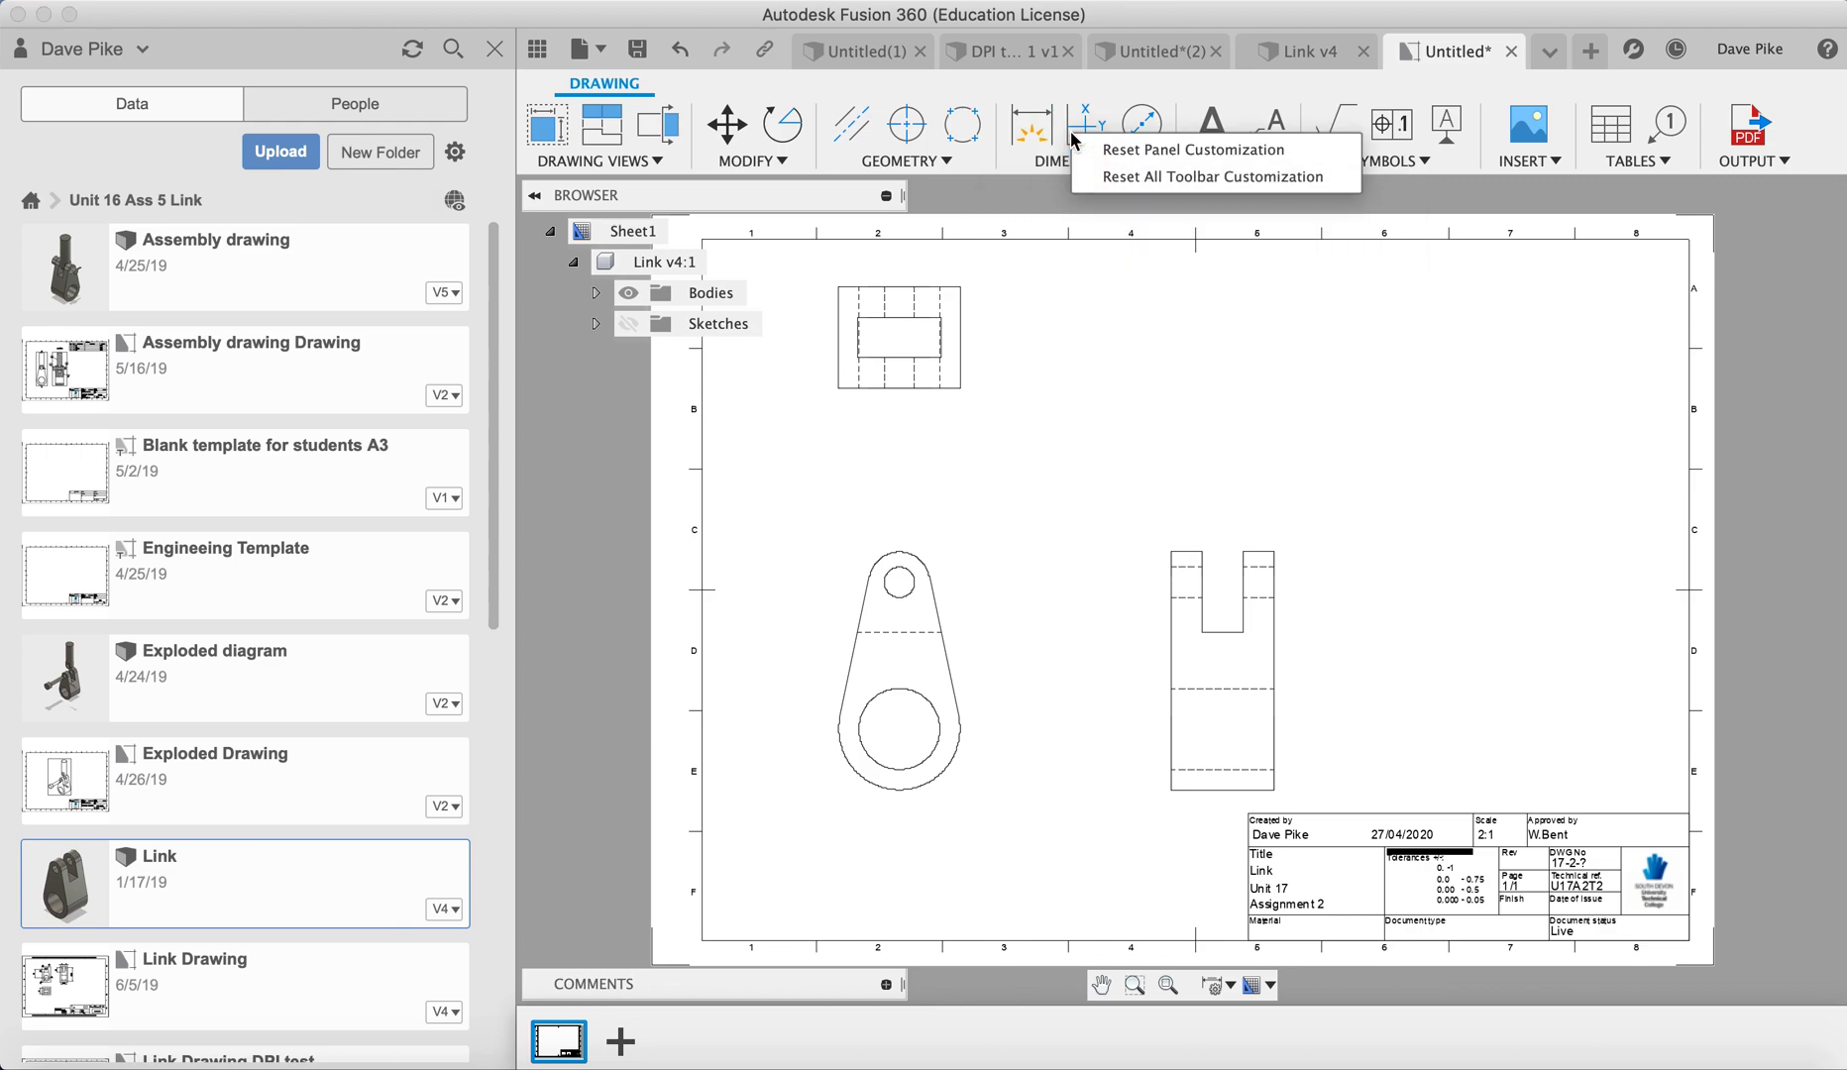
{"action": "left_click", "coordinate": [1067, 164]}
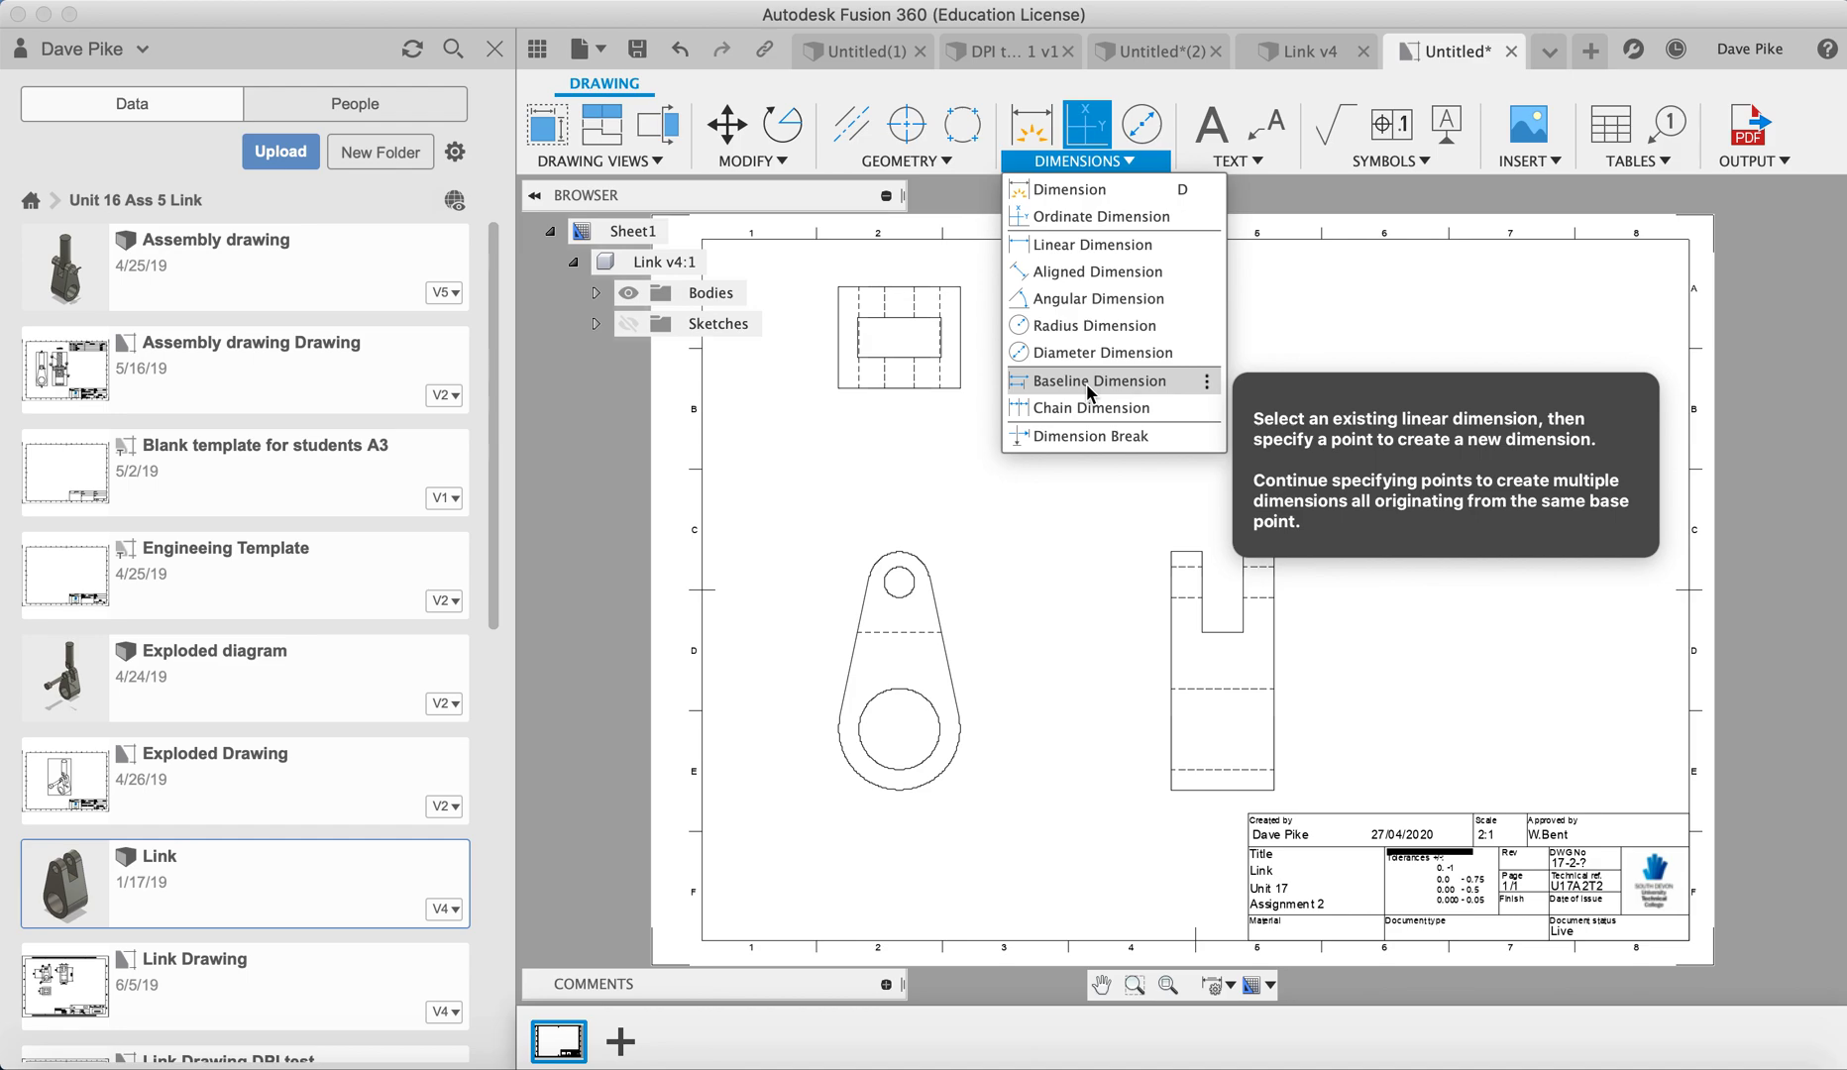
{"action": "right_click", "coordinate": [1210, 218]}
{"action": "left_click", "coordinate": [1237, 226]}
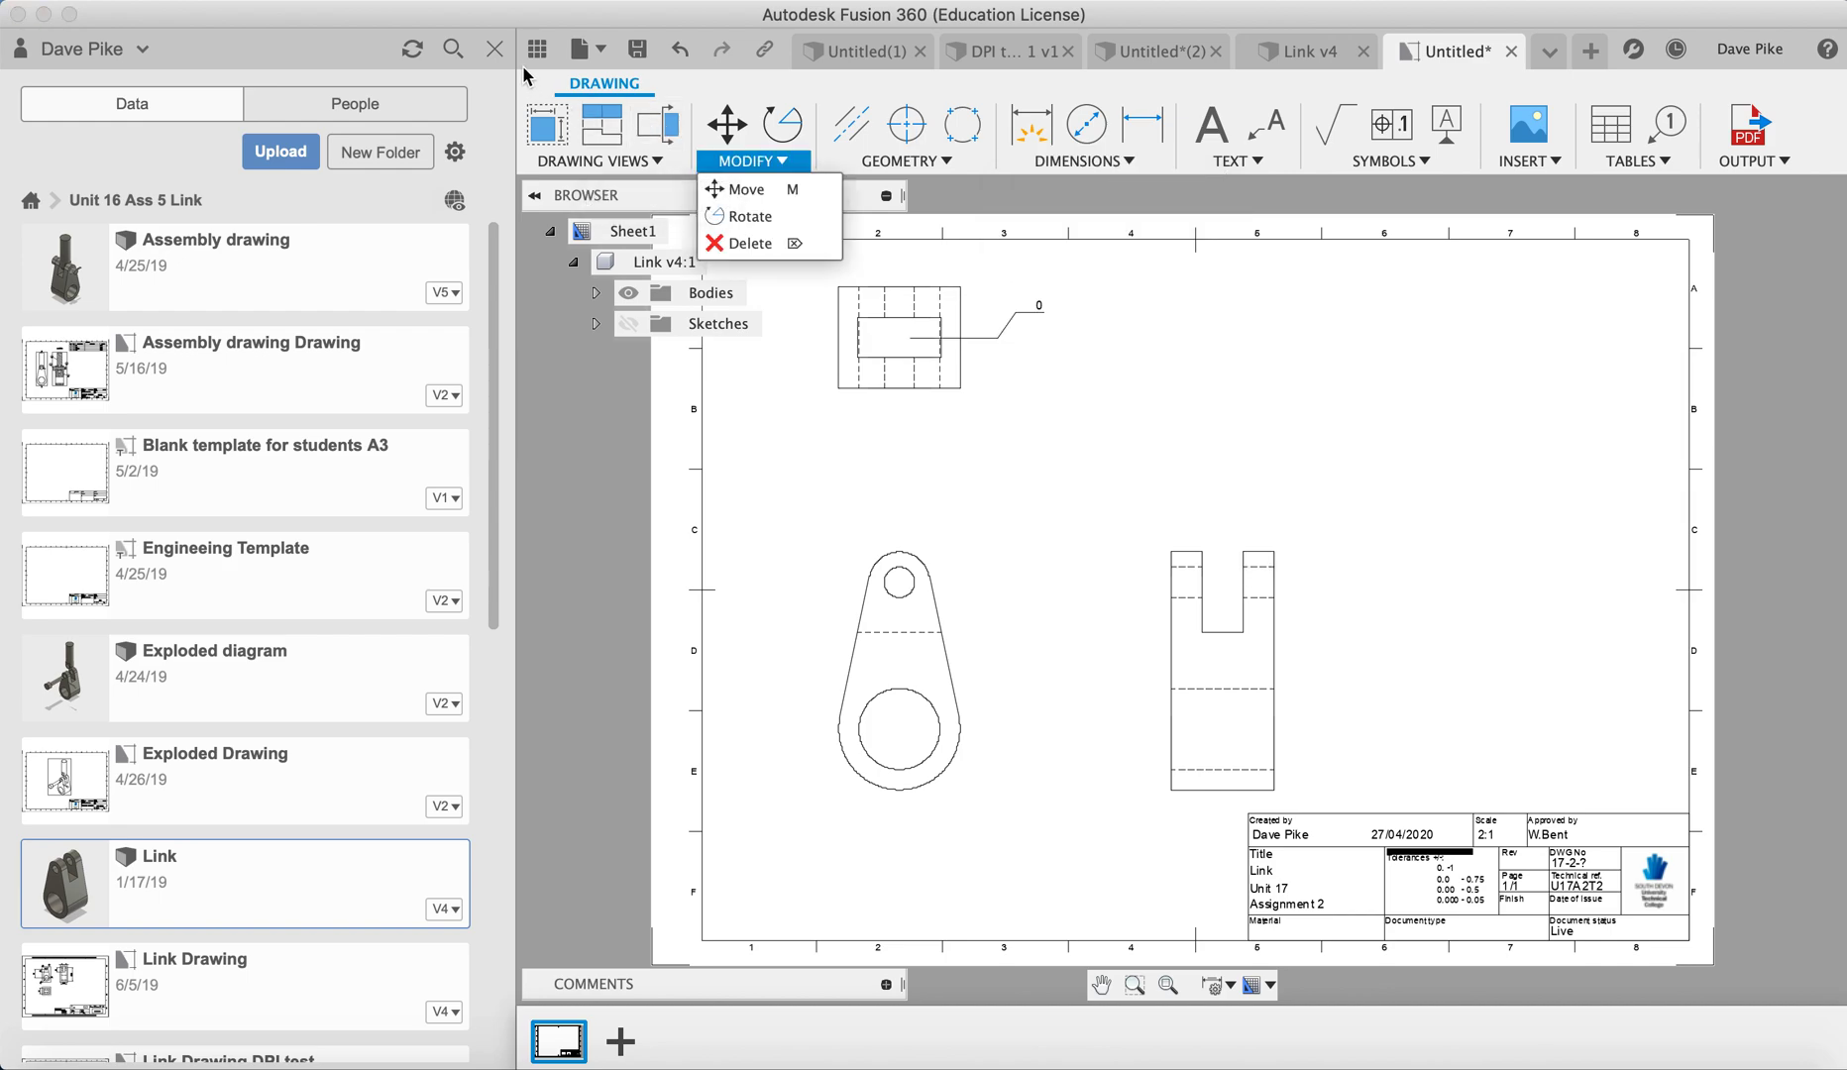
Step: Hide the Data panel and add the 47 height dimension left of the side view
{"action": "left_click", "coordinate": [494, 48]}
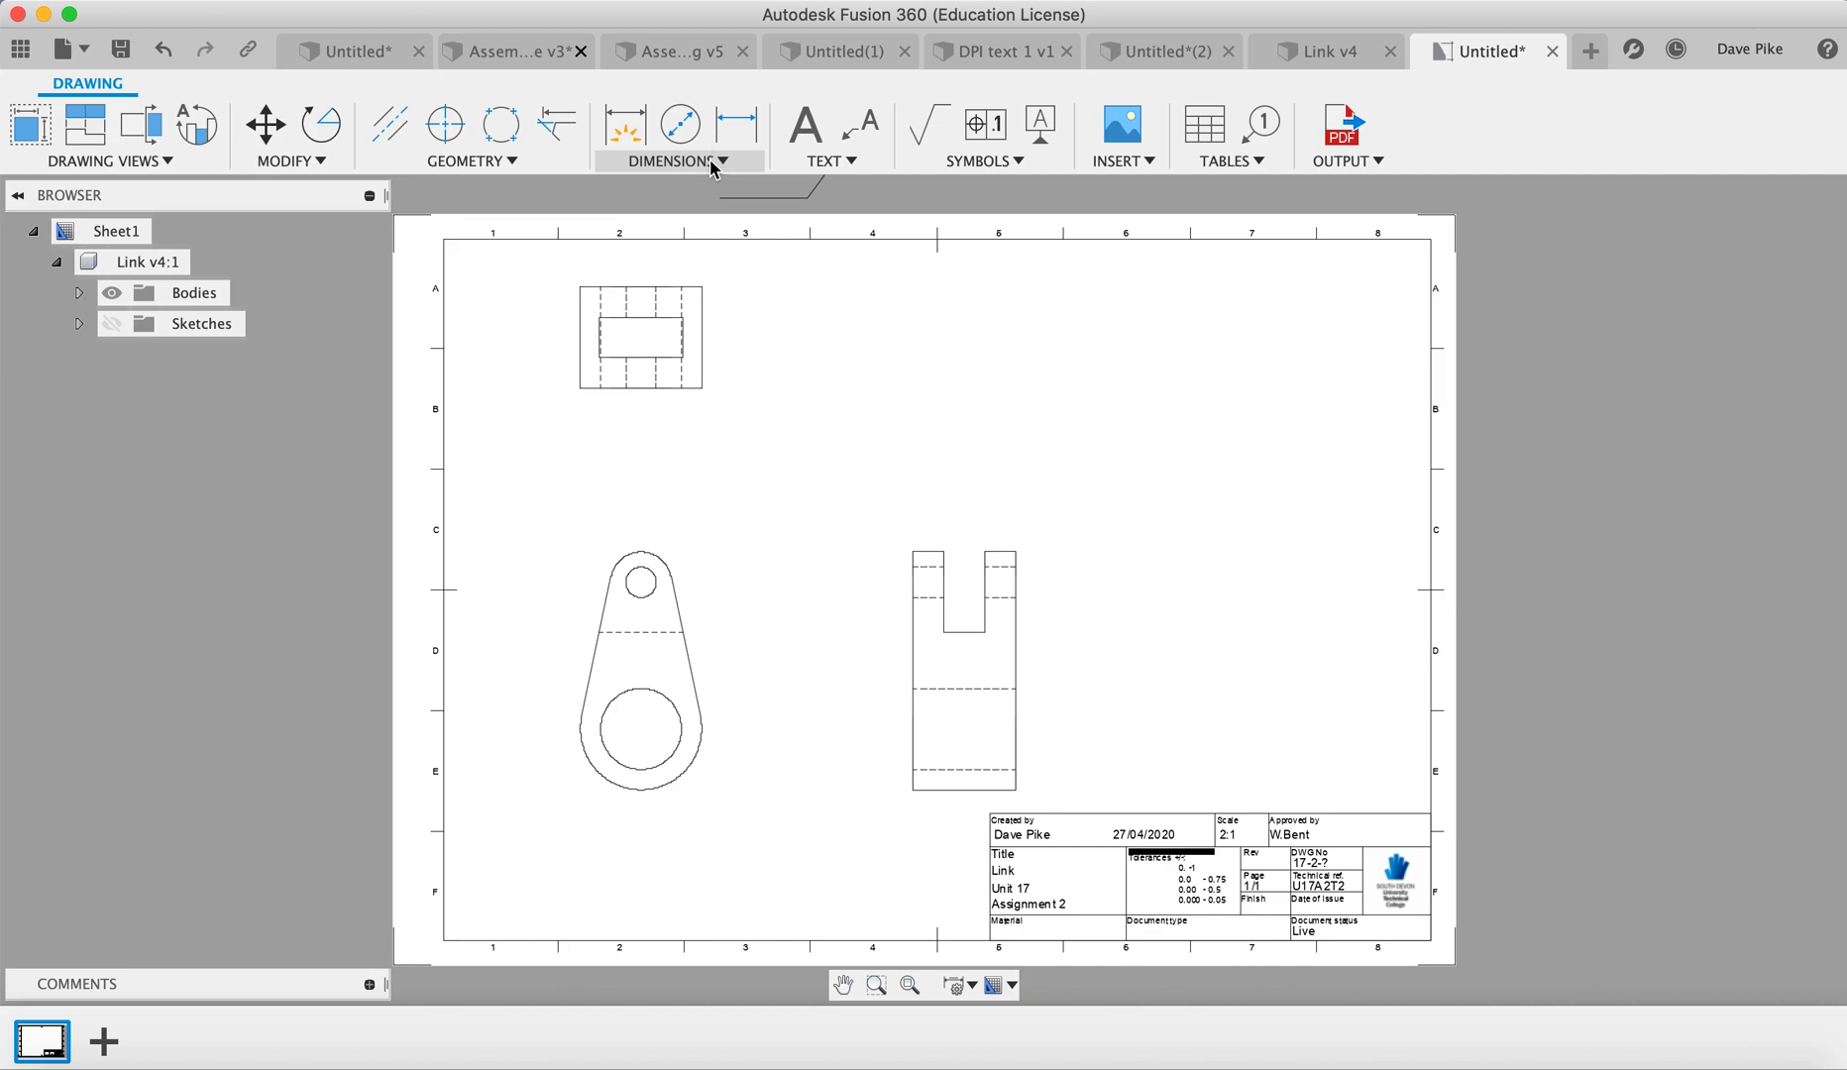
{"action": "left_click", "coordinate": [736, 124]}
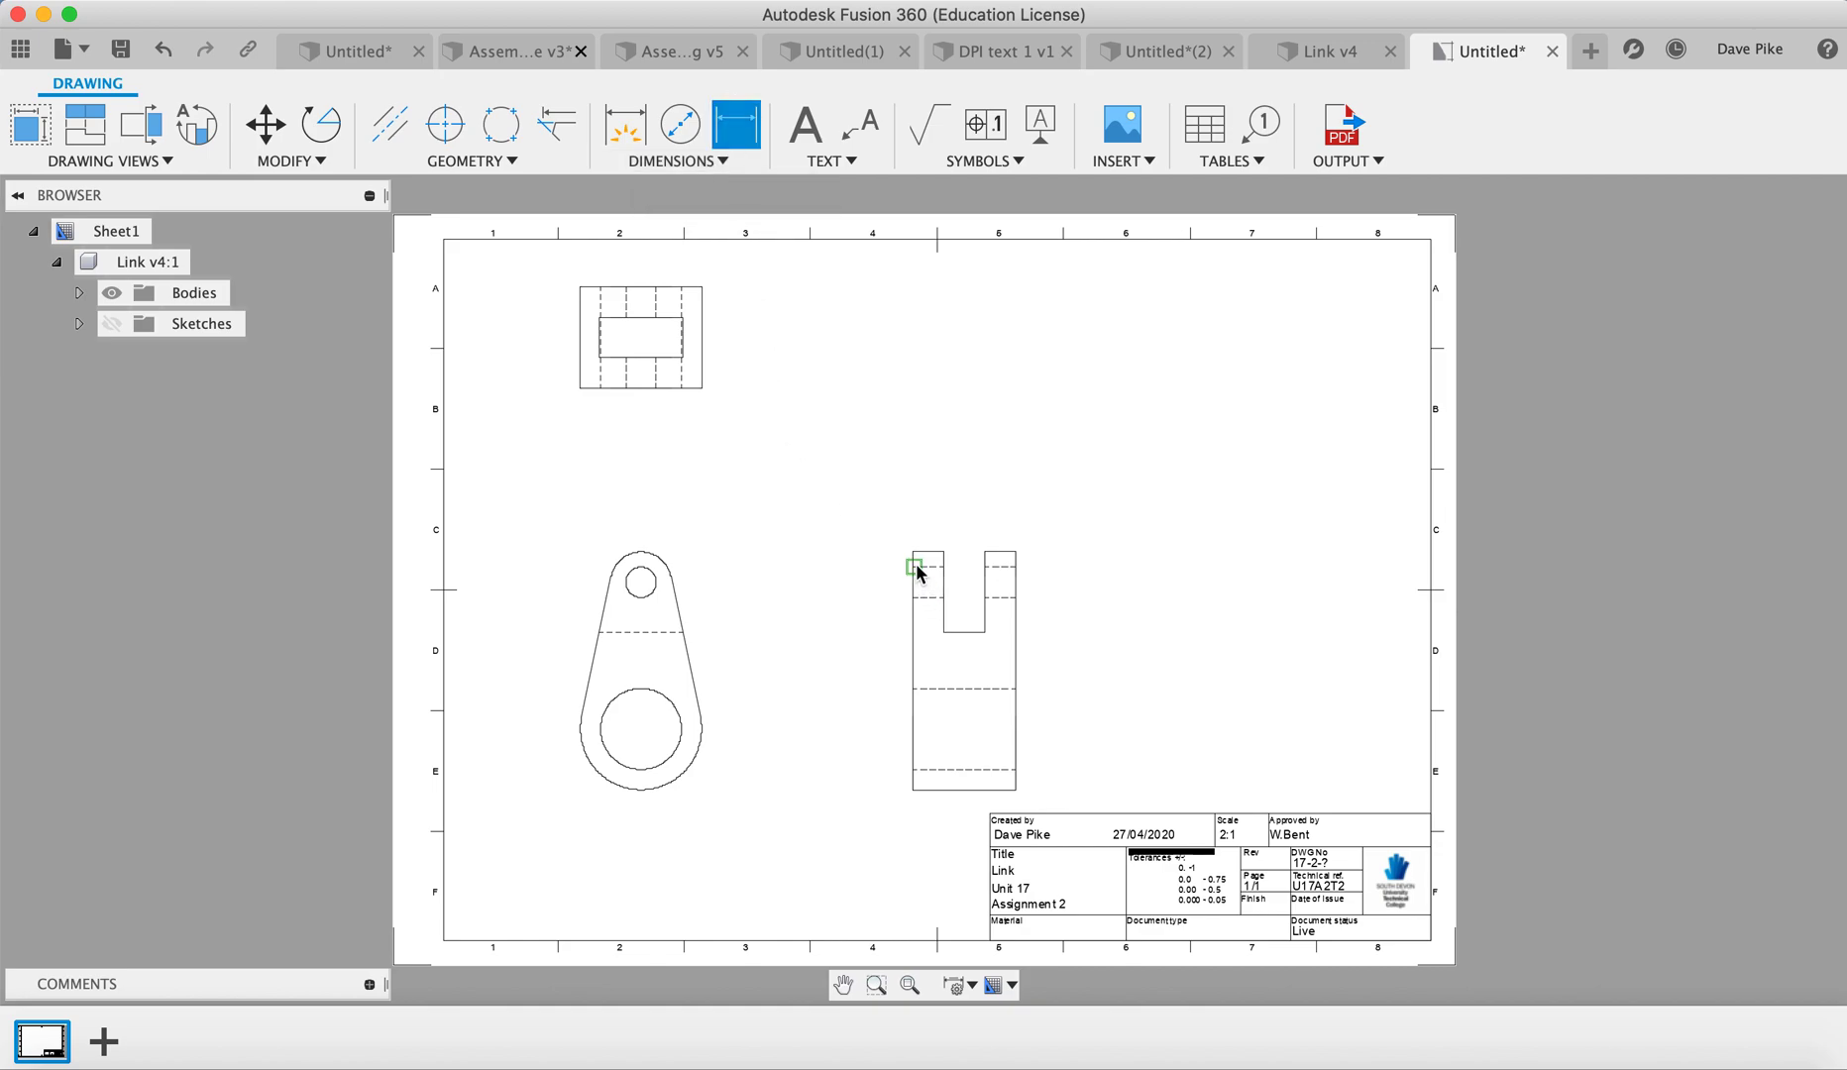
{"action": "scroll", "coordinate": [915, 568], "scroll_direction": "up", "scroll_amount": 1}
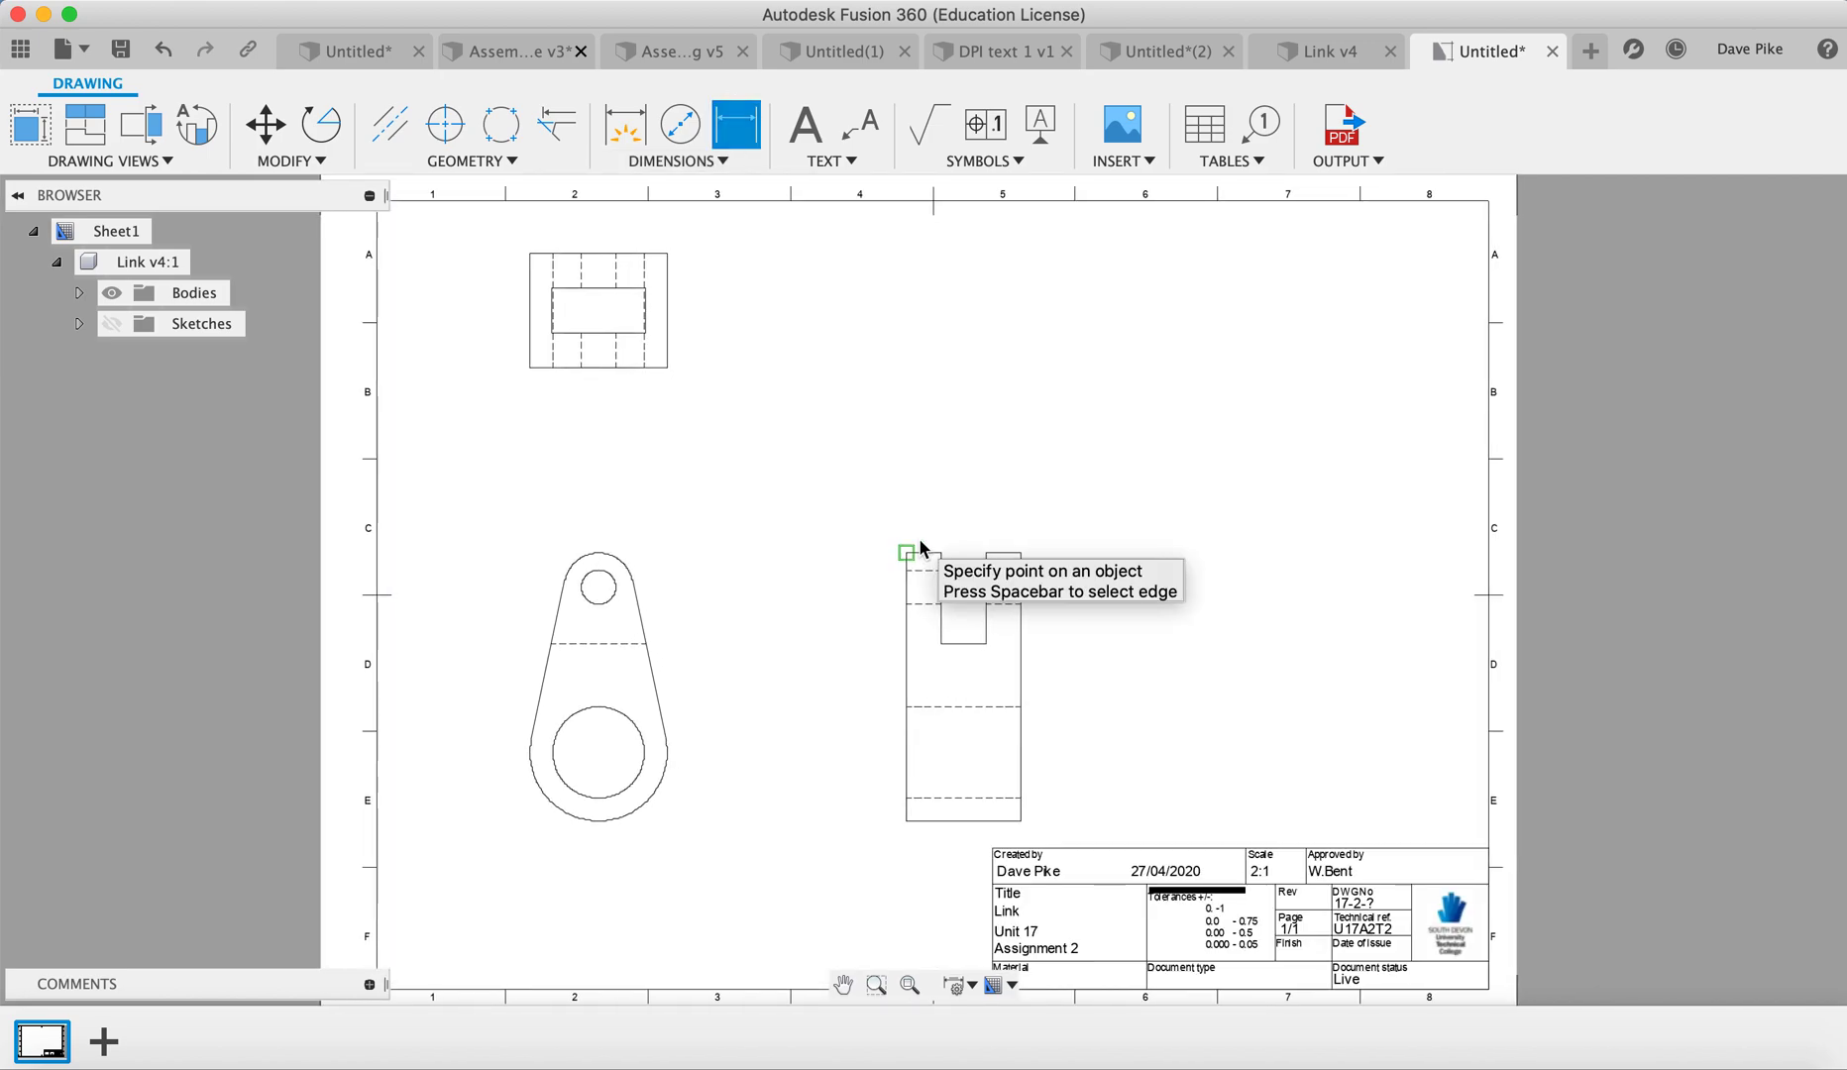
{"action": "scroll", "coordinate": [920, 547], "scroll_direction": "up", "scroll_amount": 2}
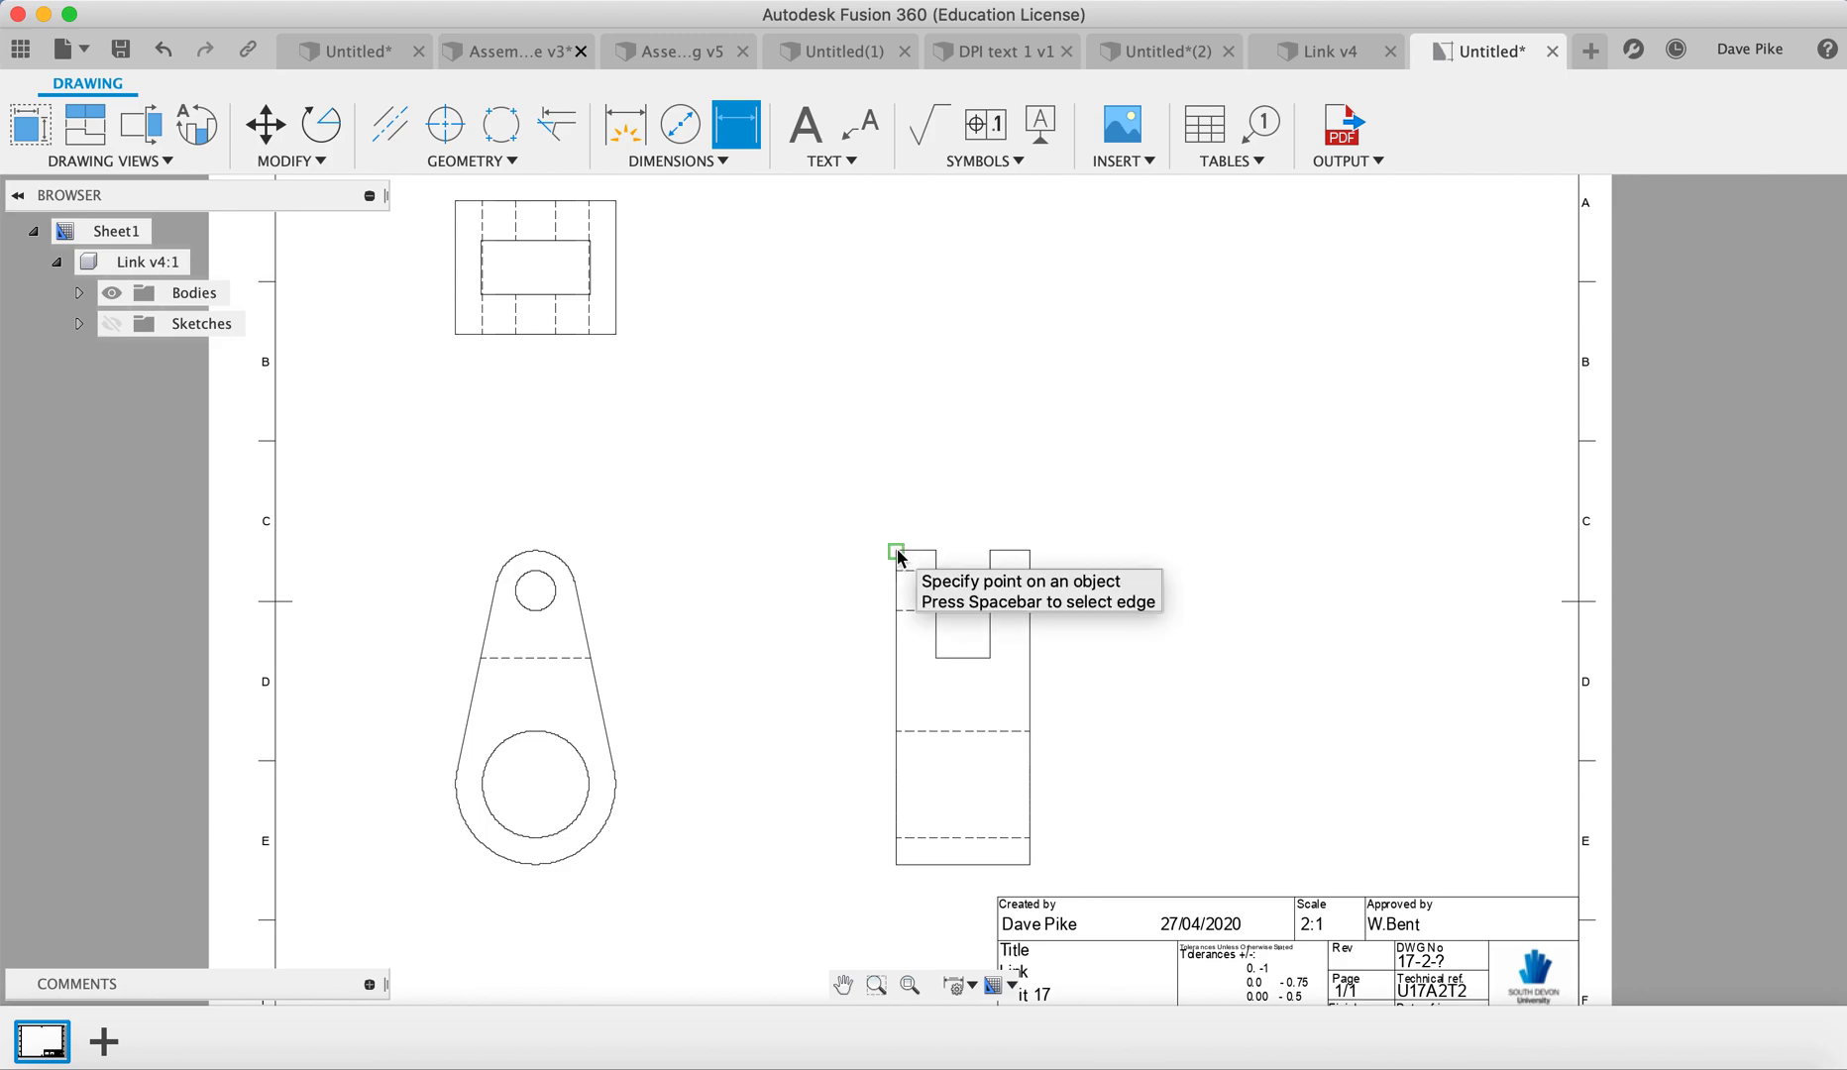
{"action": "left_click", "coordinate": [896, 552]}
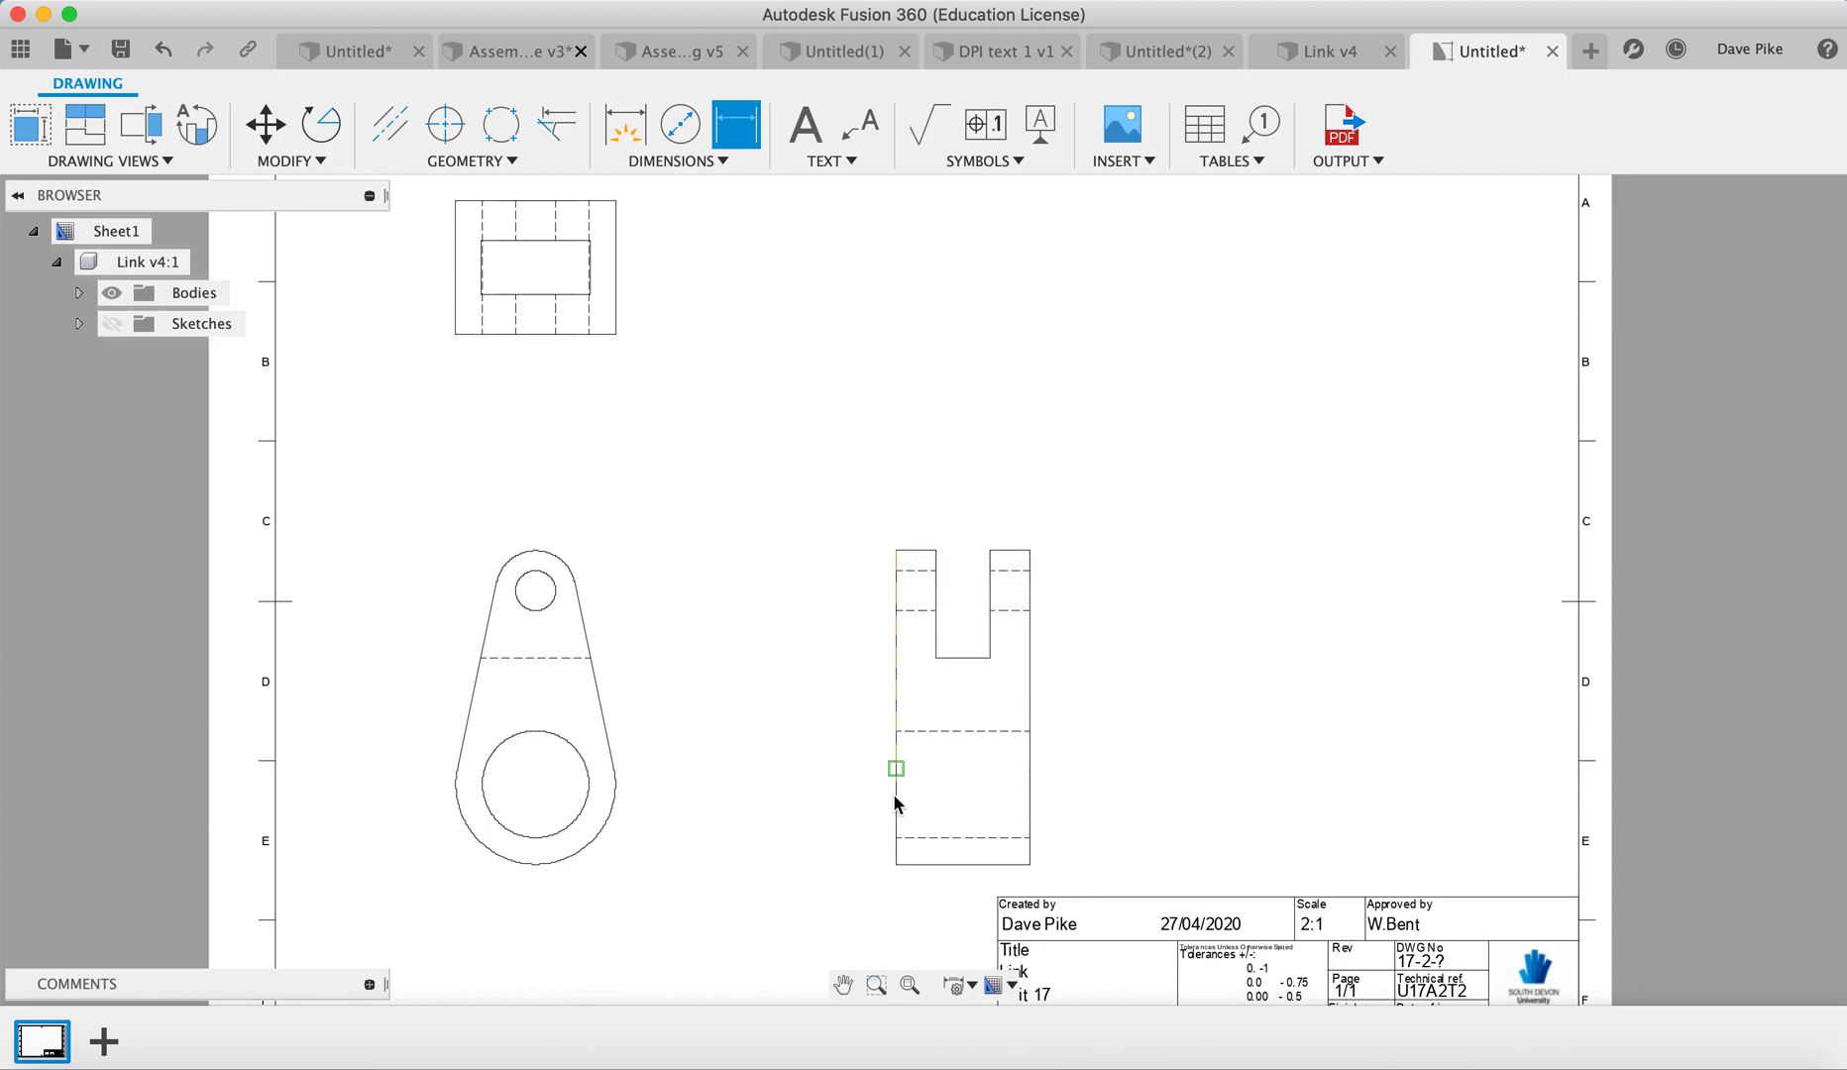
{"action": "left_click", "coordinate": [895, 865]}
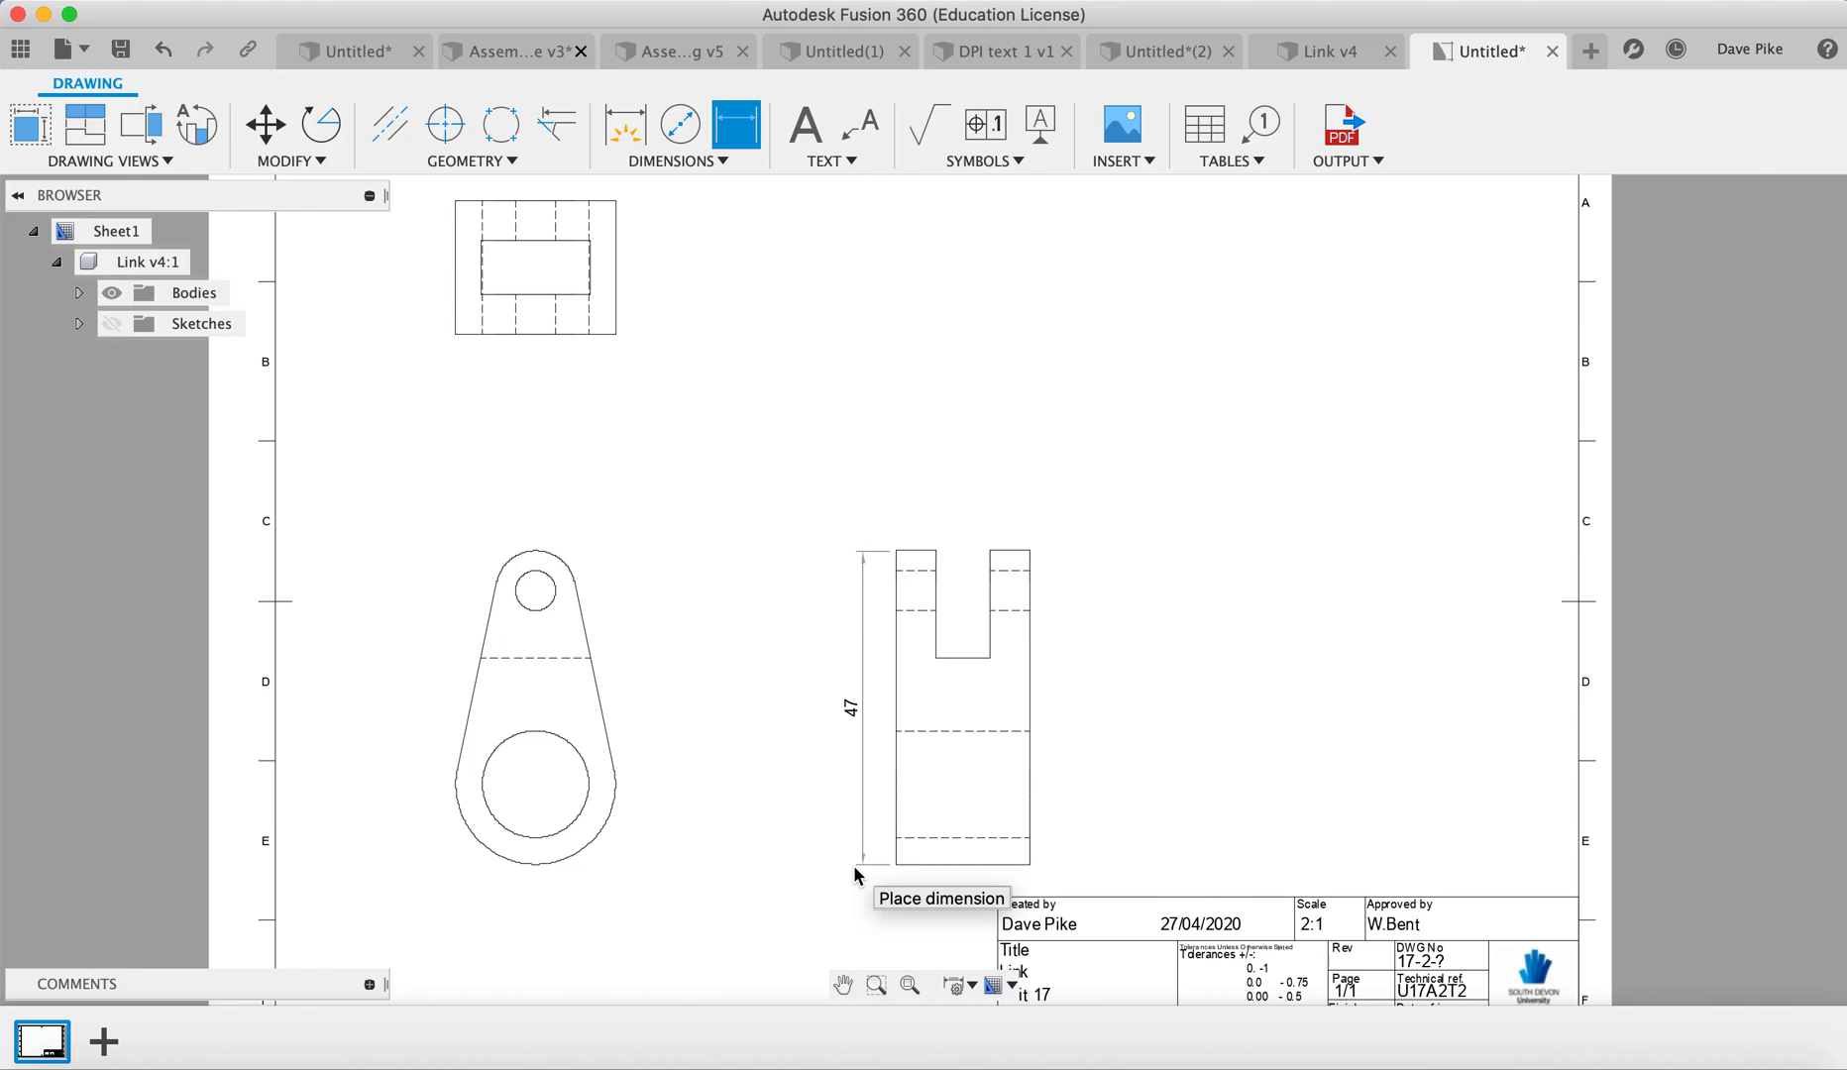
{"action": "left_click", "coordinate": [853, 864]}
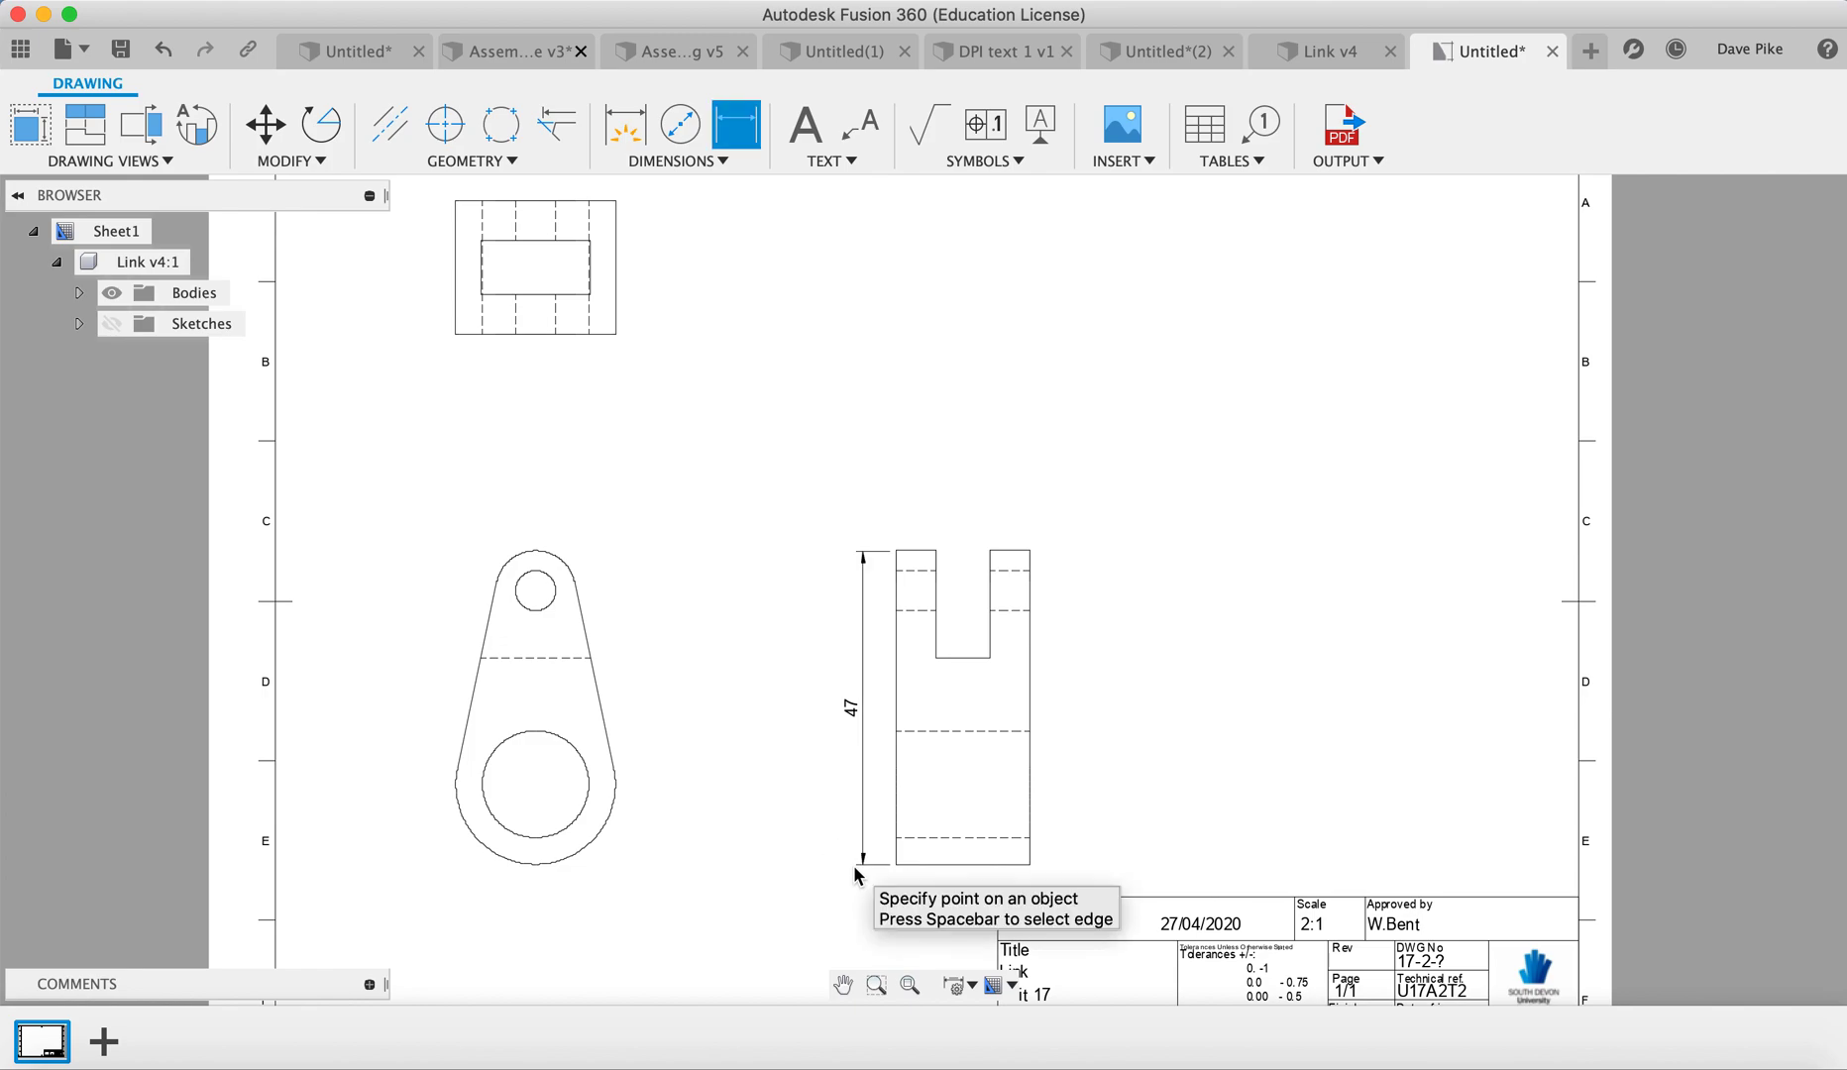
Step: Dimension the side view's top widths across the slot: 6, 8 and 6
{"action": "left_click", "coordinate": [897, 552]}
{"action": "left_click", "coordinate": [935, 553]}
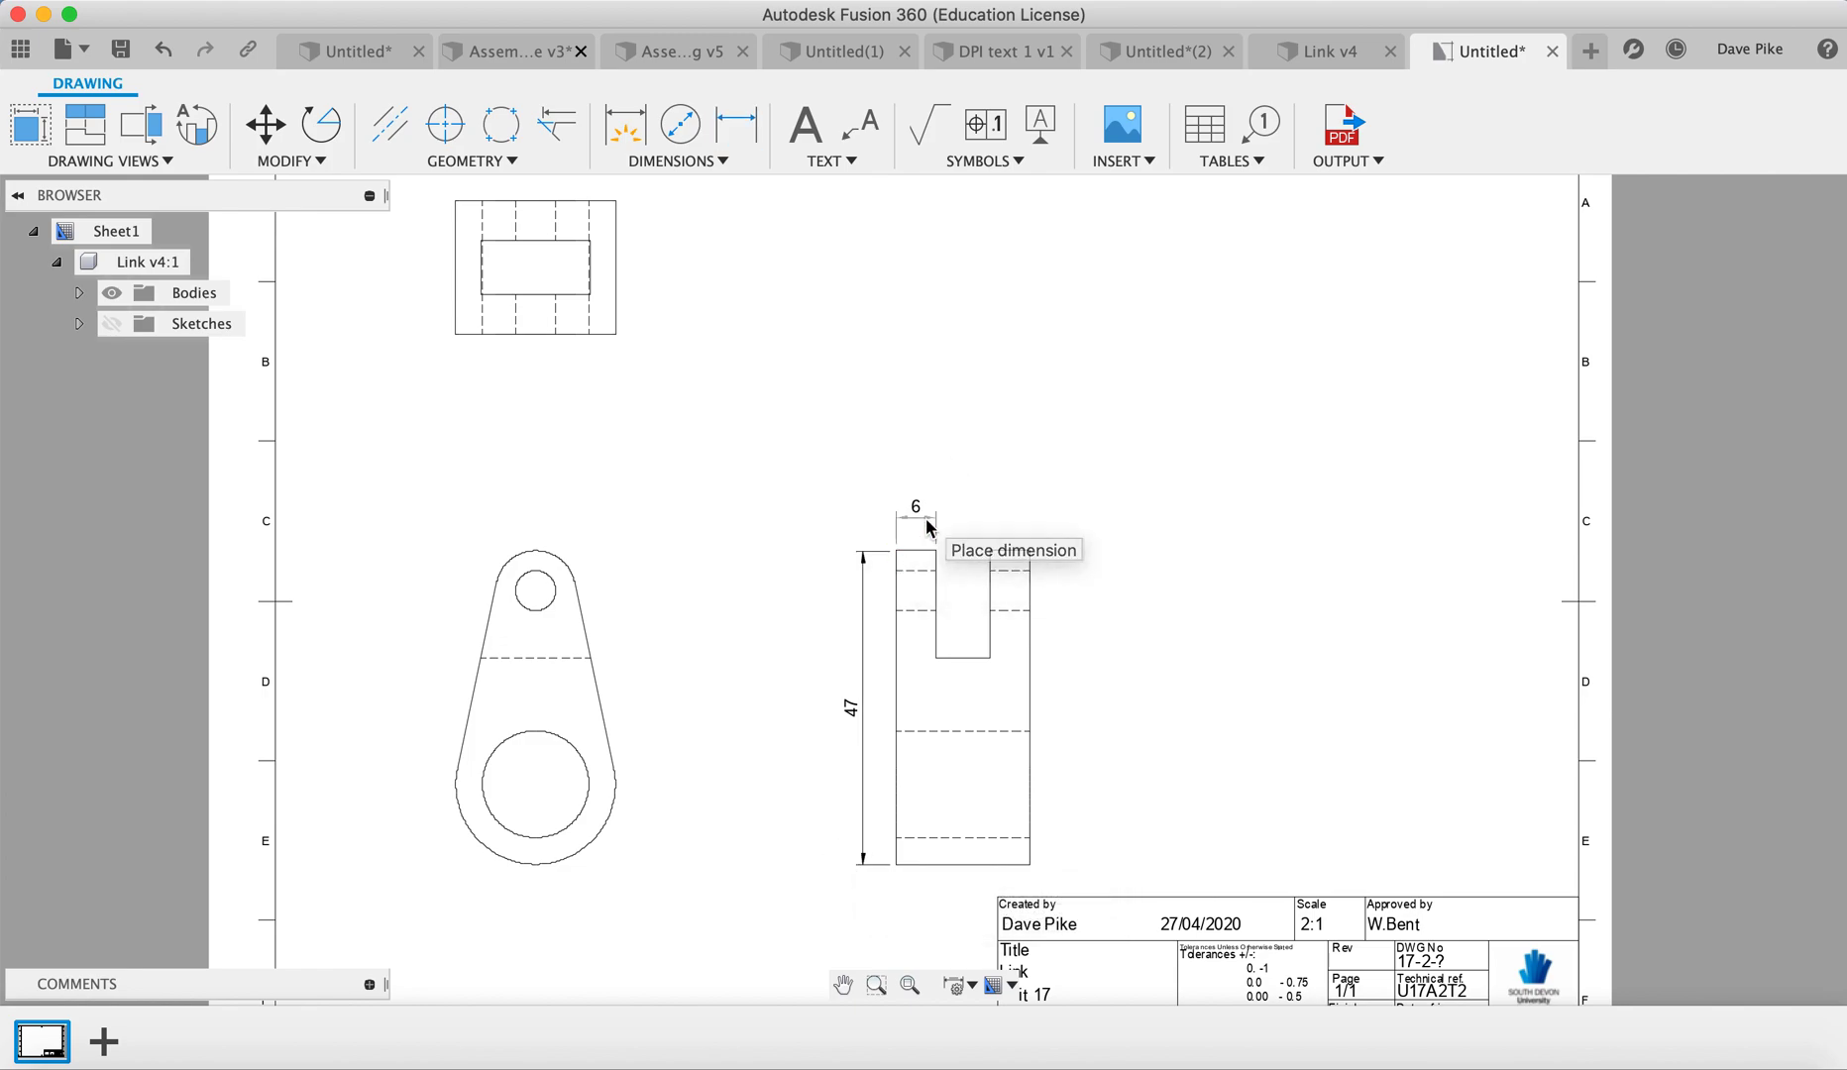
{"action": "left_click", "coordinate": [931, 515]}
{"action": "left_click", "coordinate": [935, 552]}
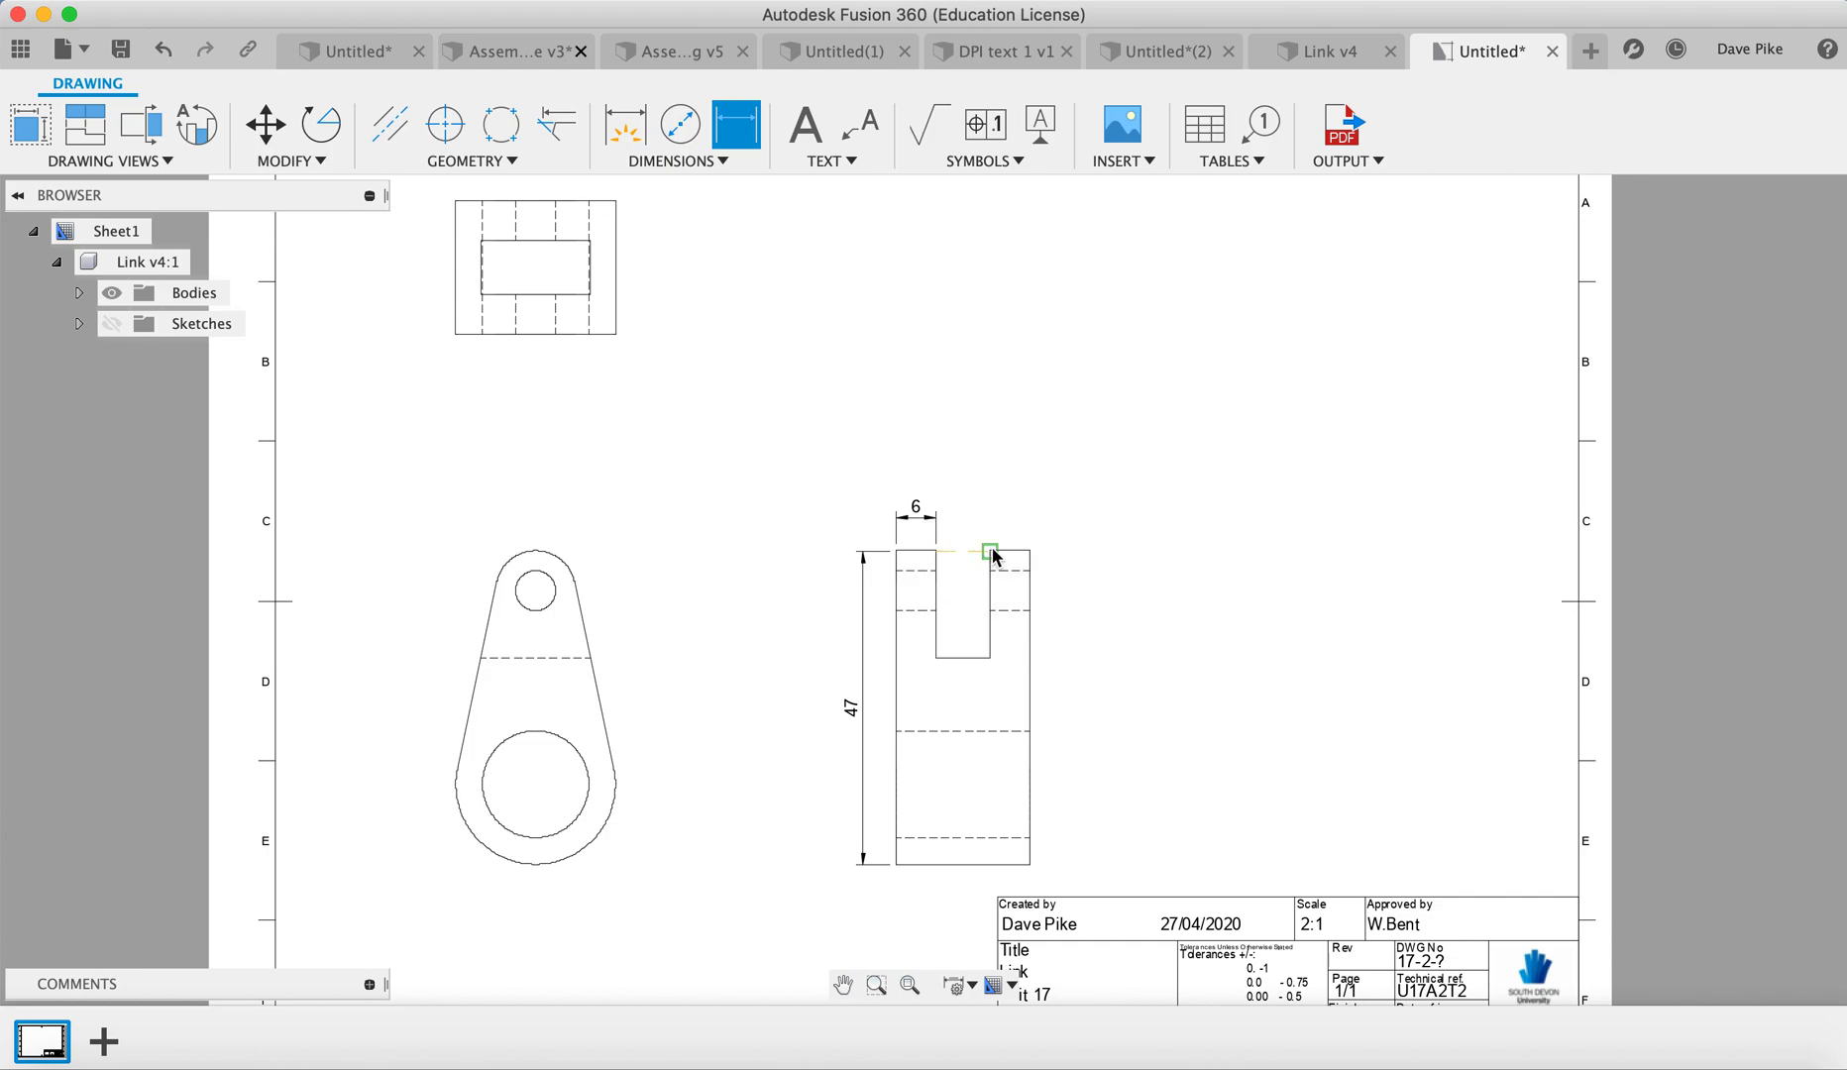
{"action": "left_click", "coordinate": [990, 550]}
{"action": "left_click", "coordinate": [988, 534]}
{"action": "left_click", "coordinate": [1030, 552]}
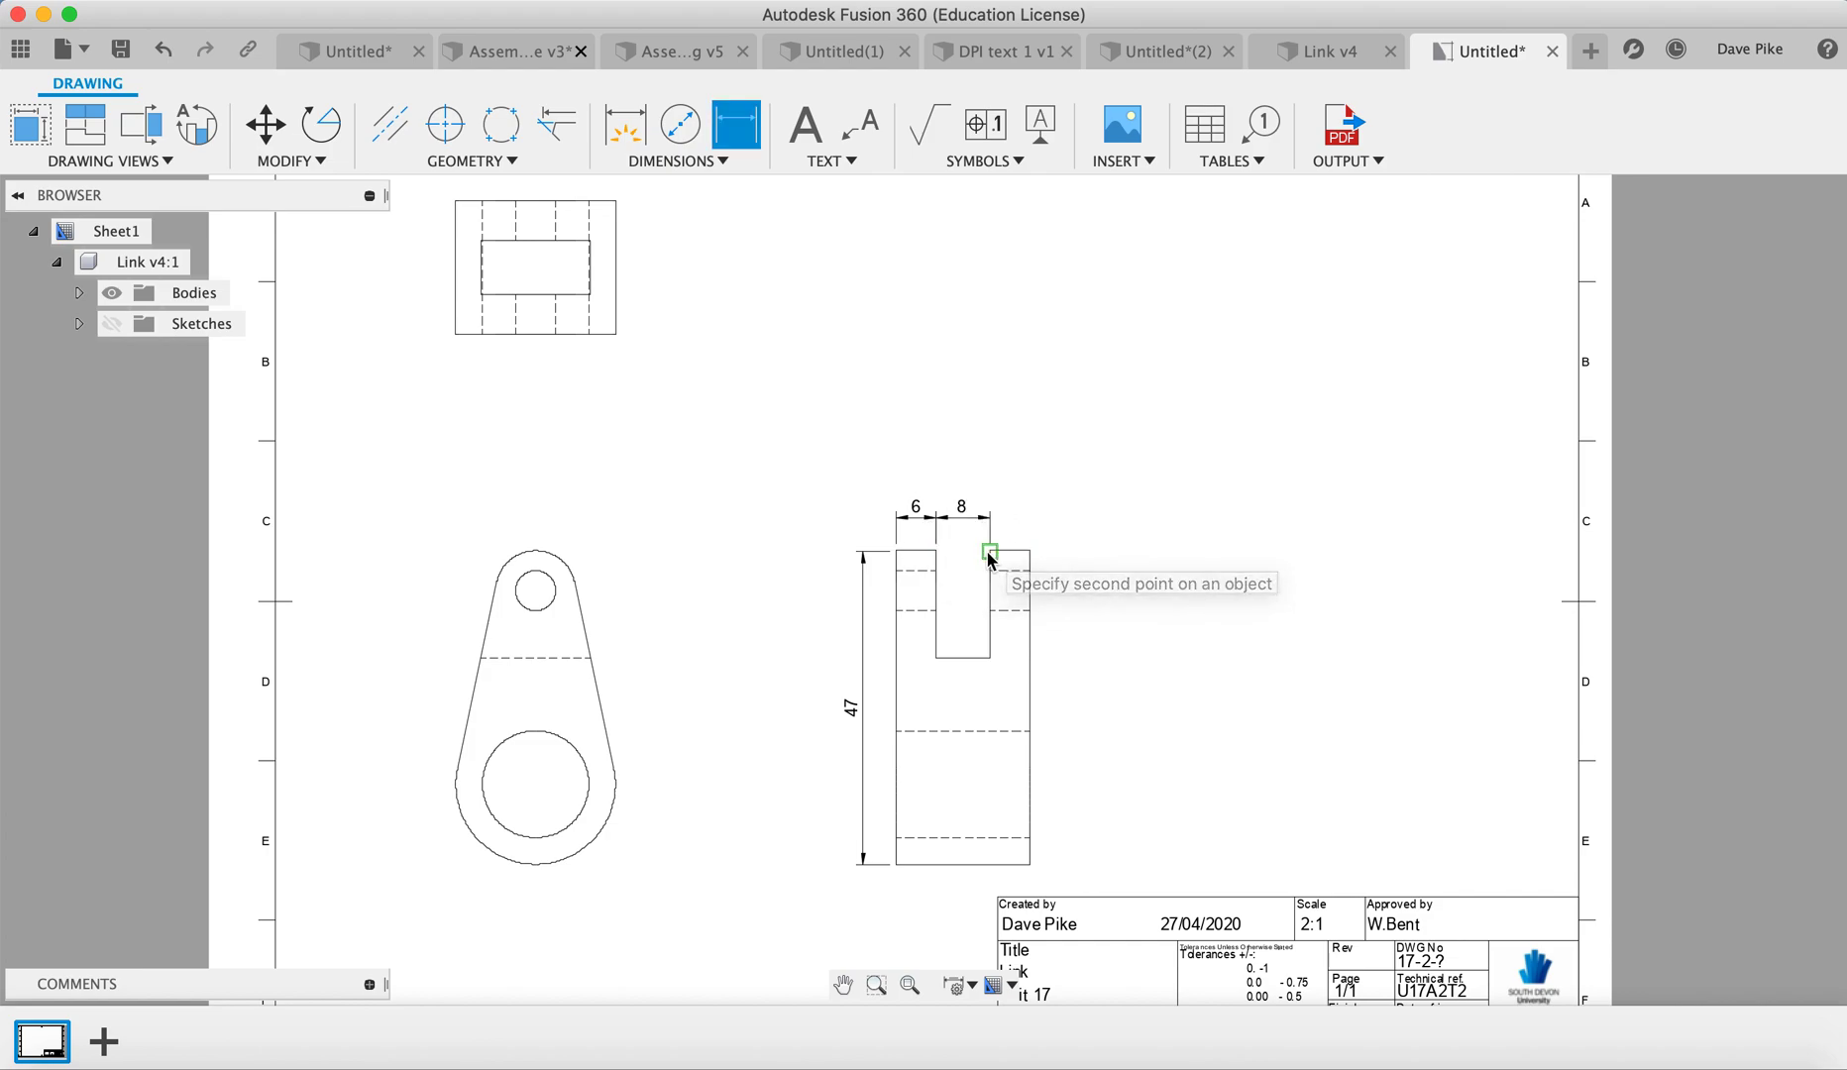
{"action": "left_click", "coordinate": [990, 551]}
{"action": "left_click", "coordinate": [999, 525]}
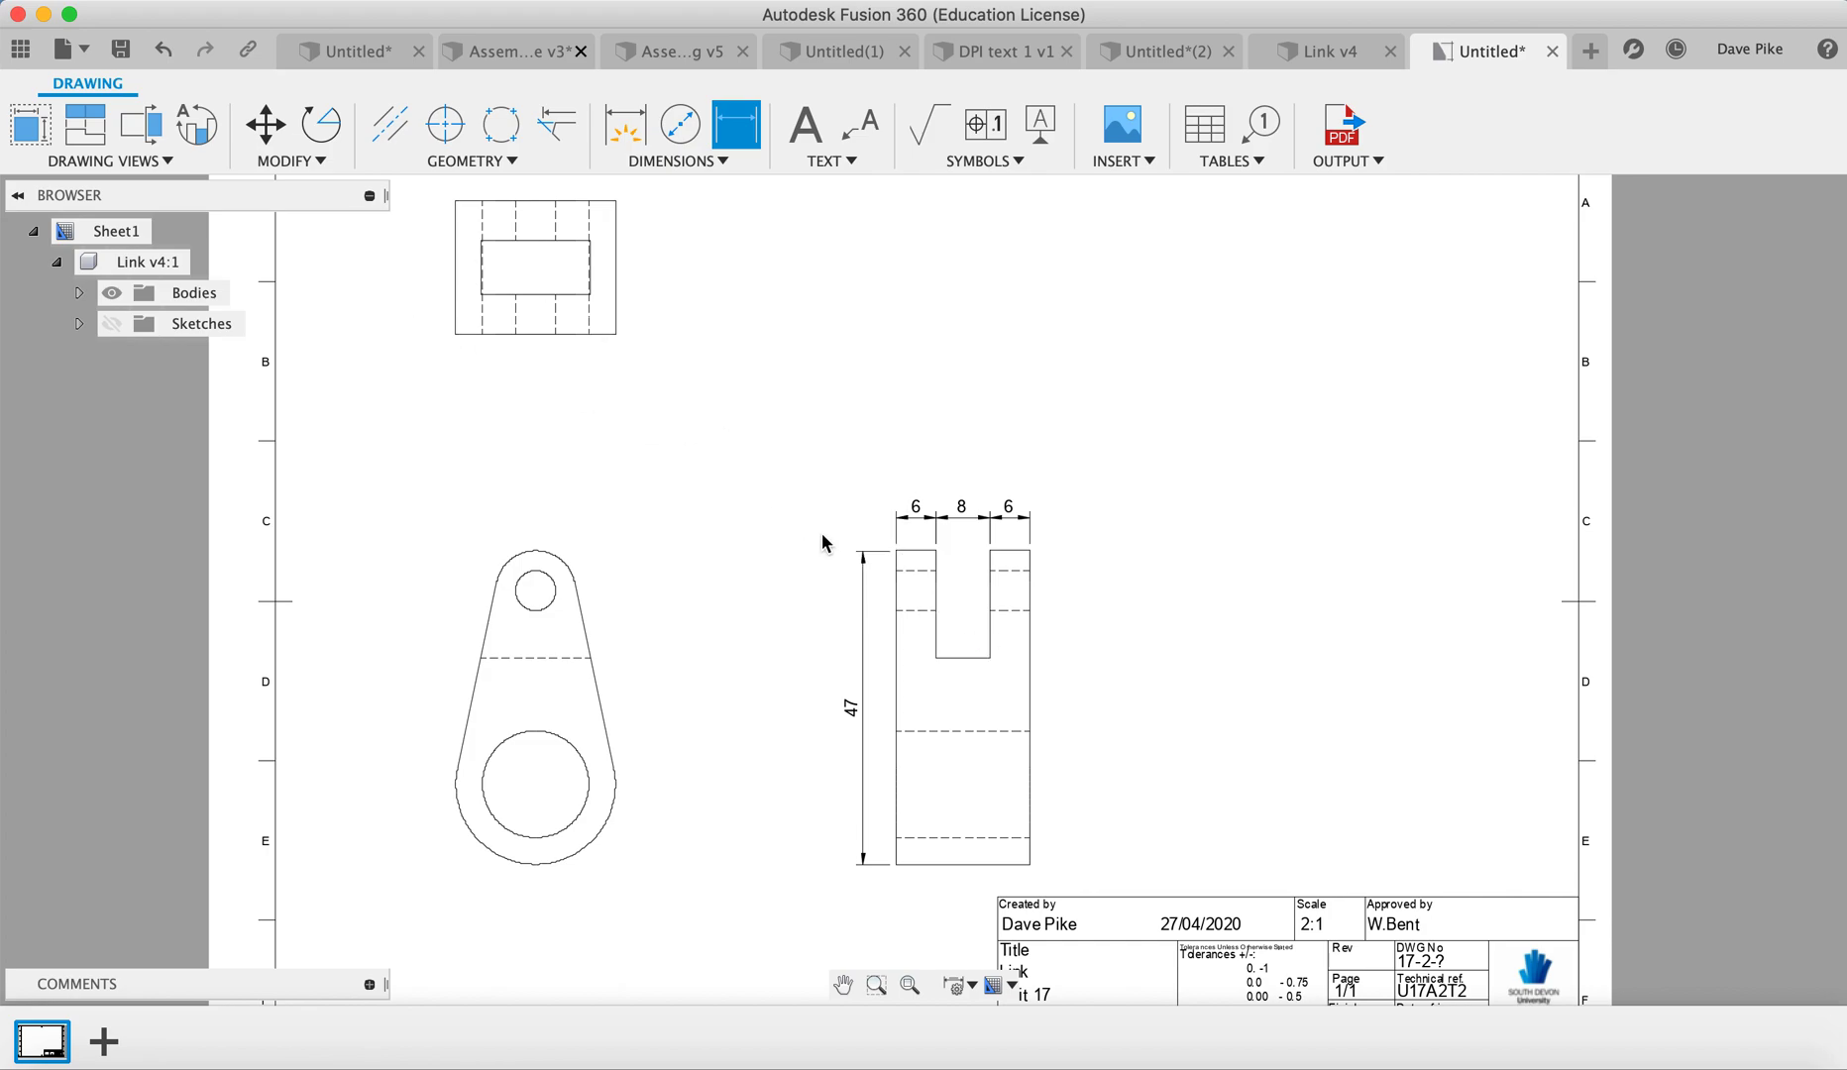
Step: Add the 20 depth dimension to the right of the top view
{"action": "left_click", "coordinate": [935, 551]}
{"action": "left_click", "coordinate": [1019, 894]}
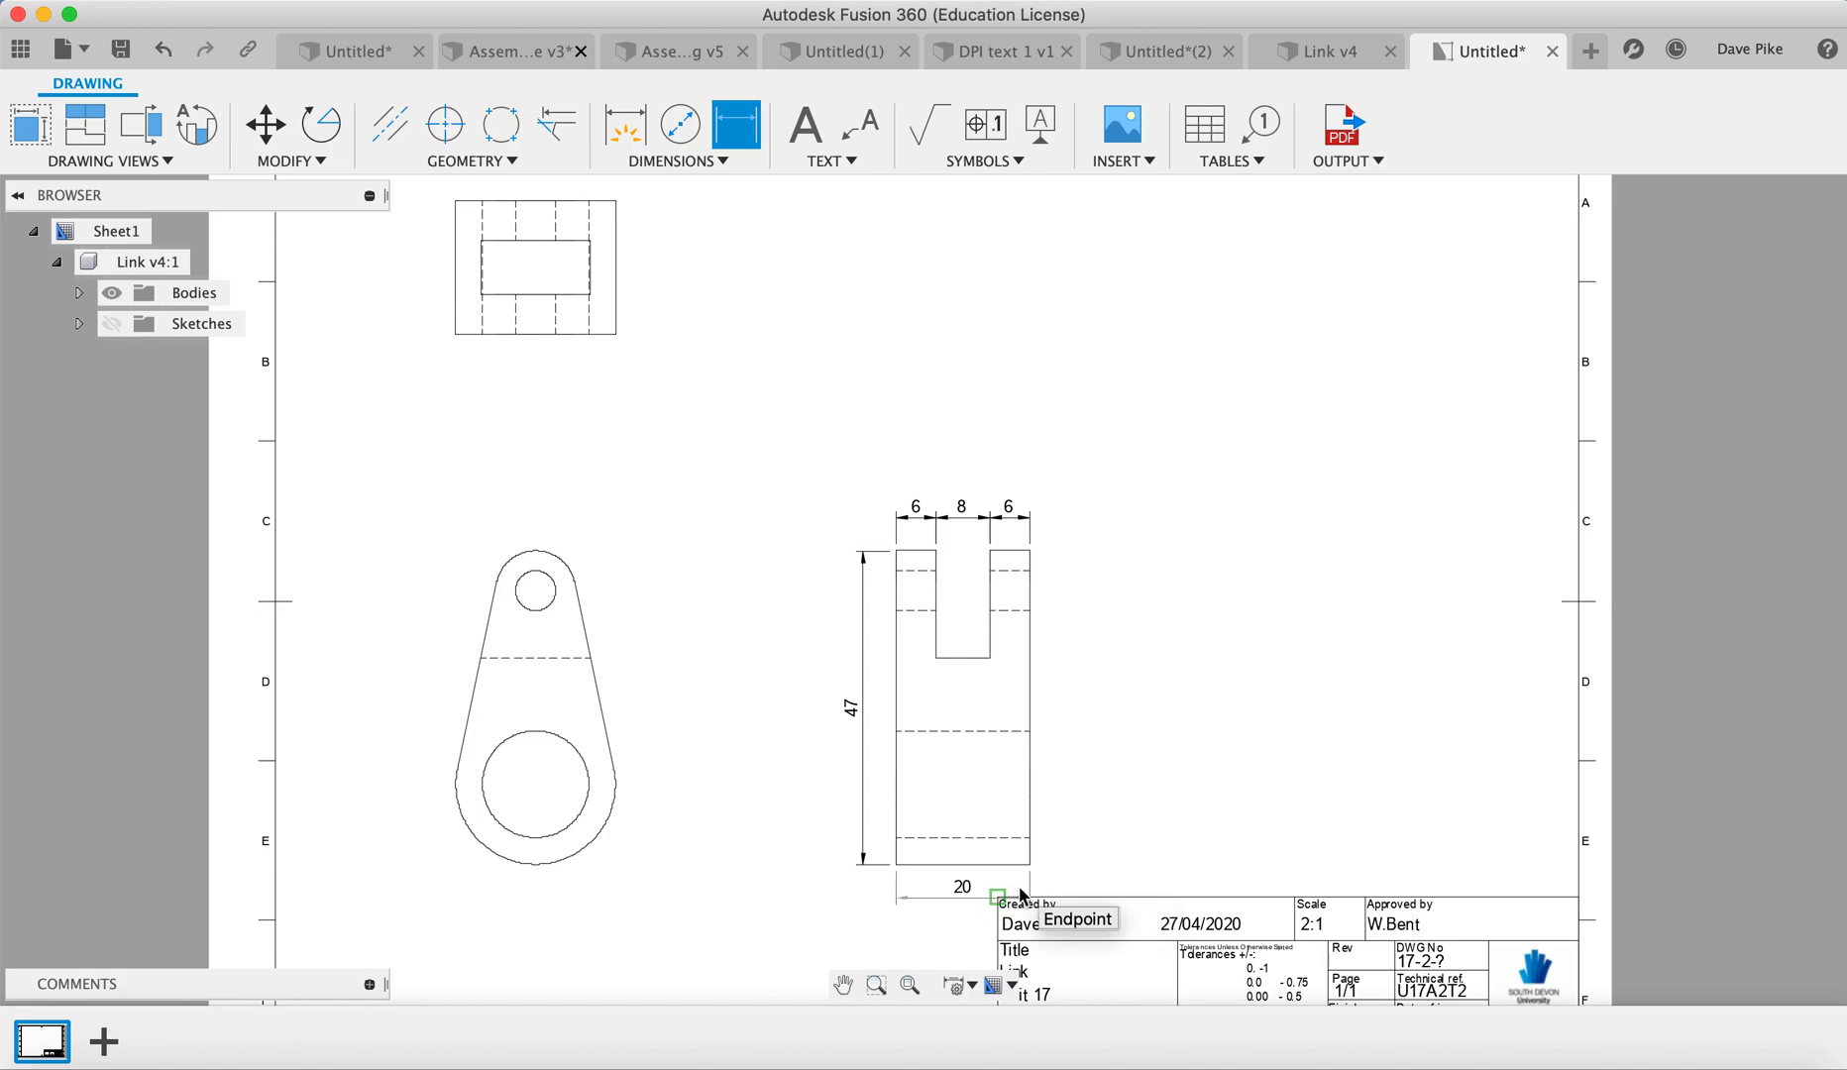
{"action": "key", "text": "Escape"}
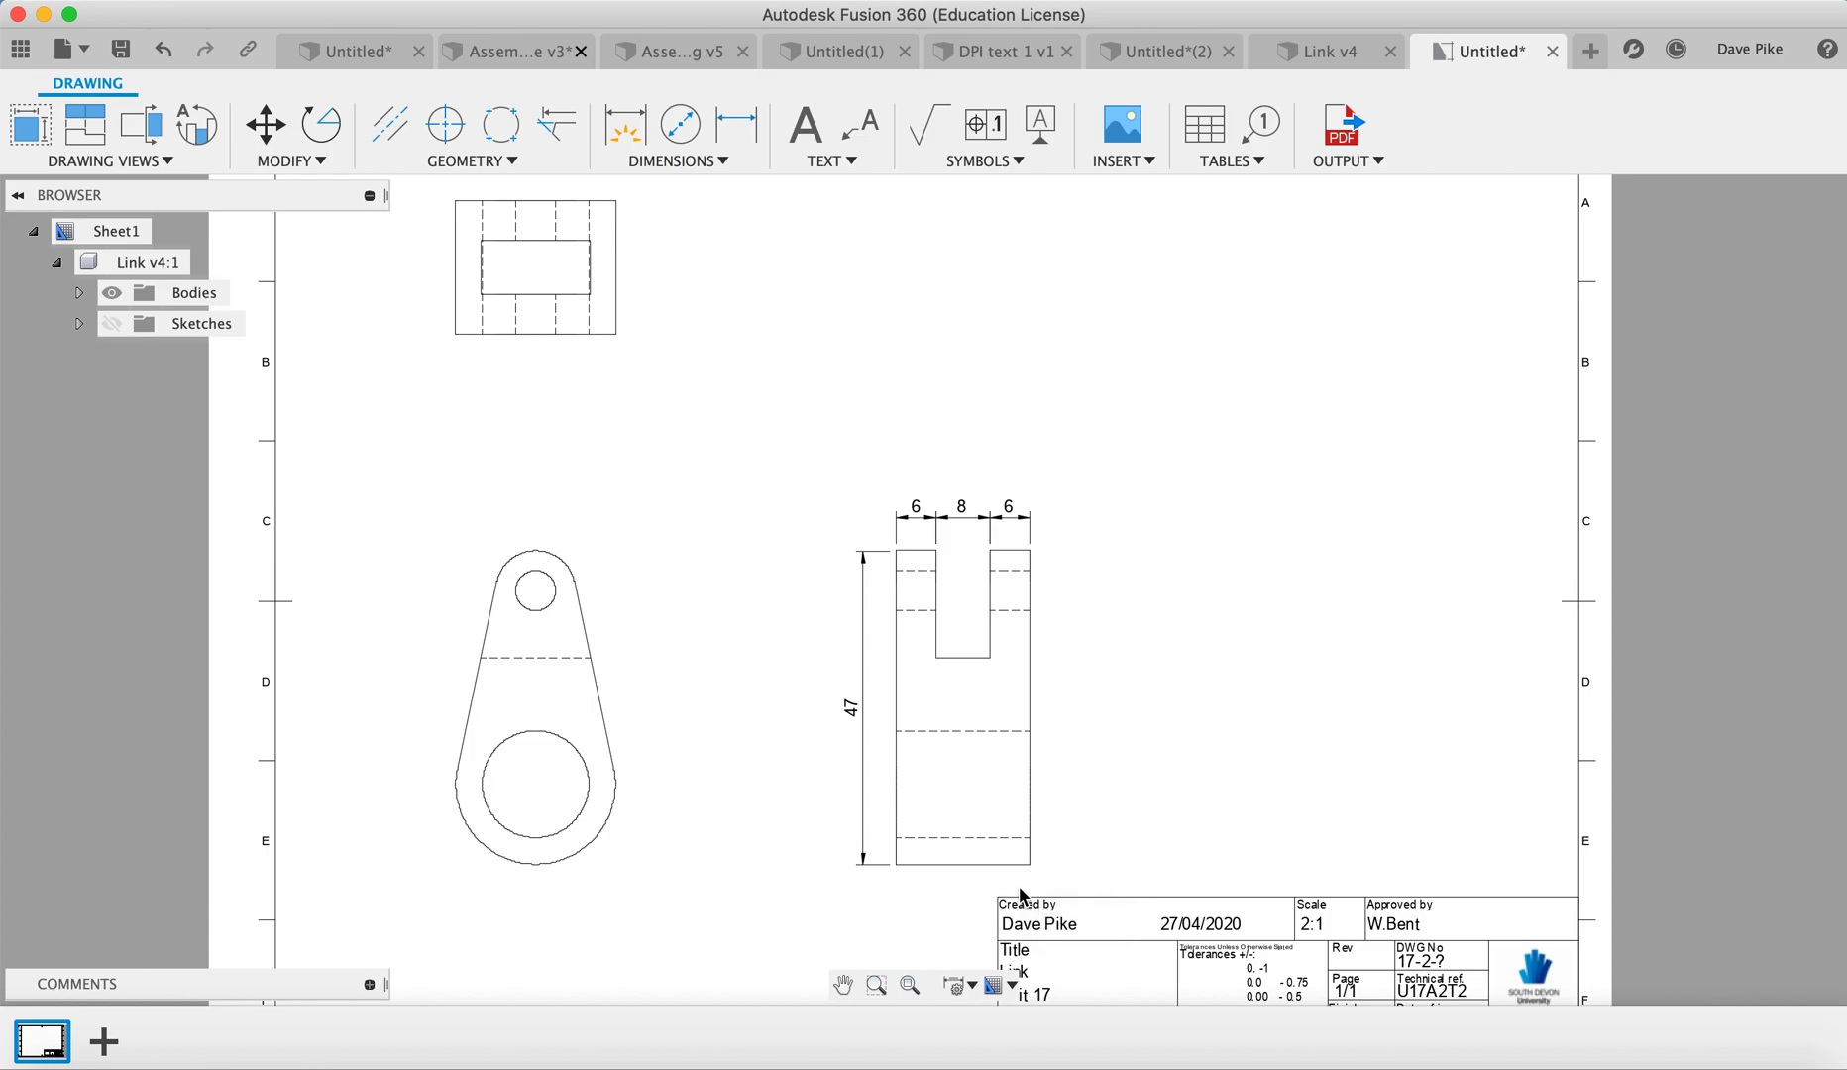
{"action": "left_click", "coordinate": [736, 123]}
{"action": "left_click", "coordinate": [614, 333]}
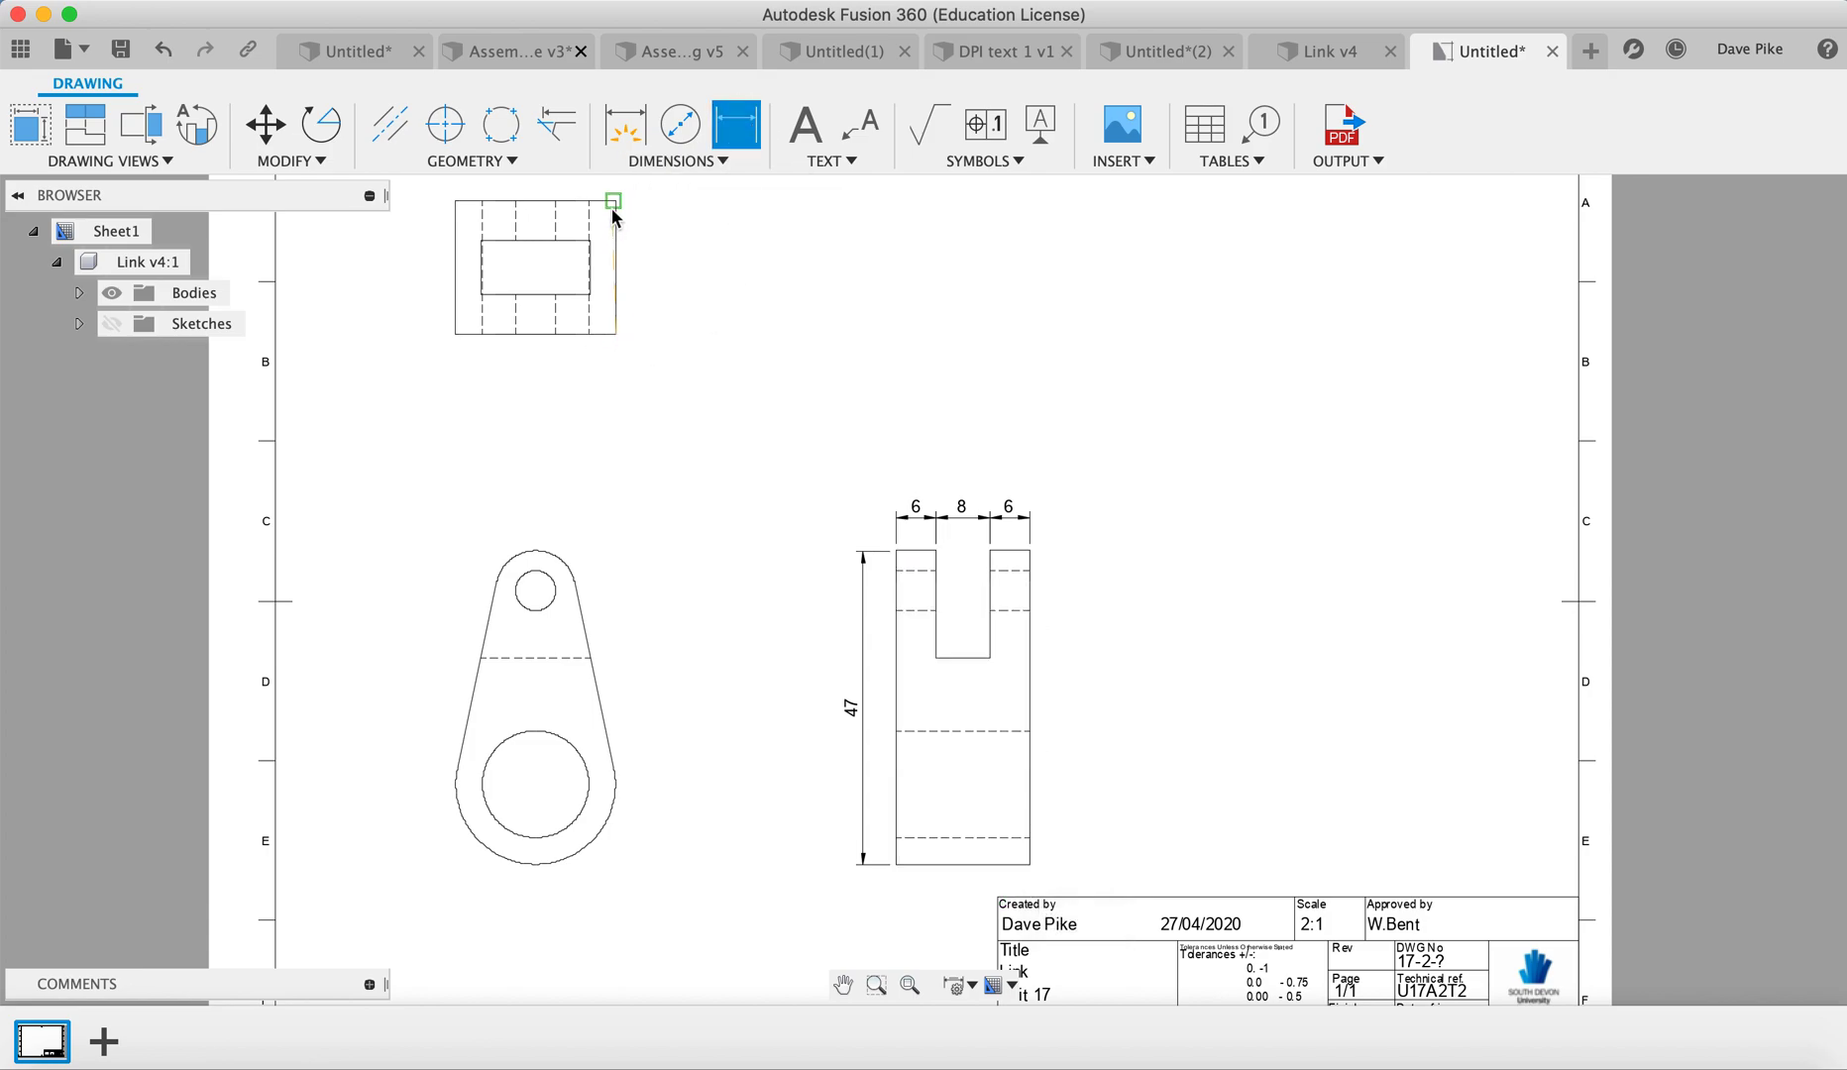
{"action": "left_click", "coordinate": [612, 206]}
{"action": "left_click", "coordinate": [674, 220]}
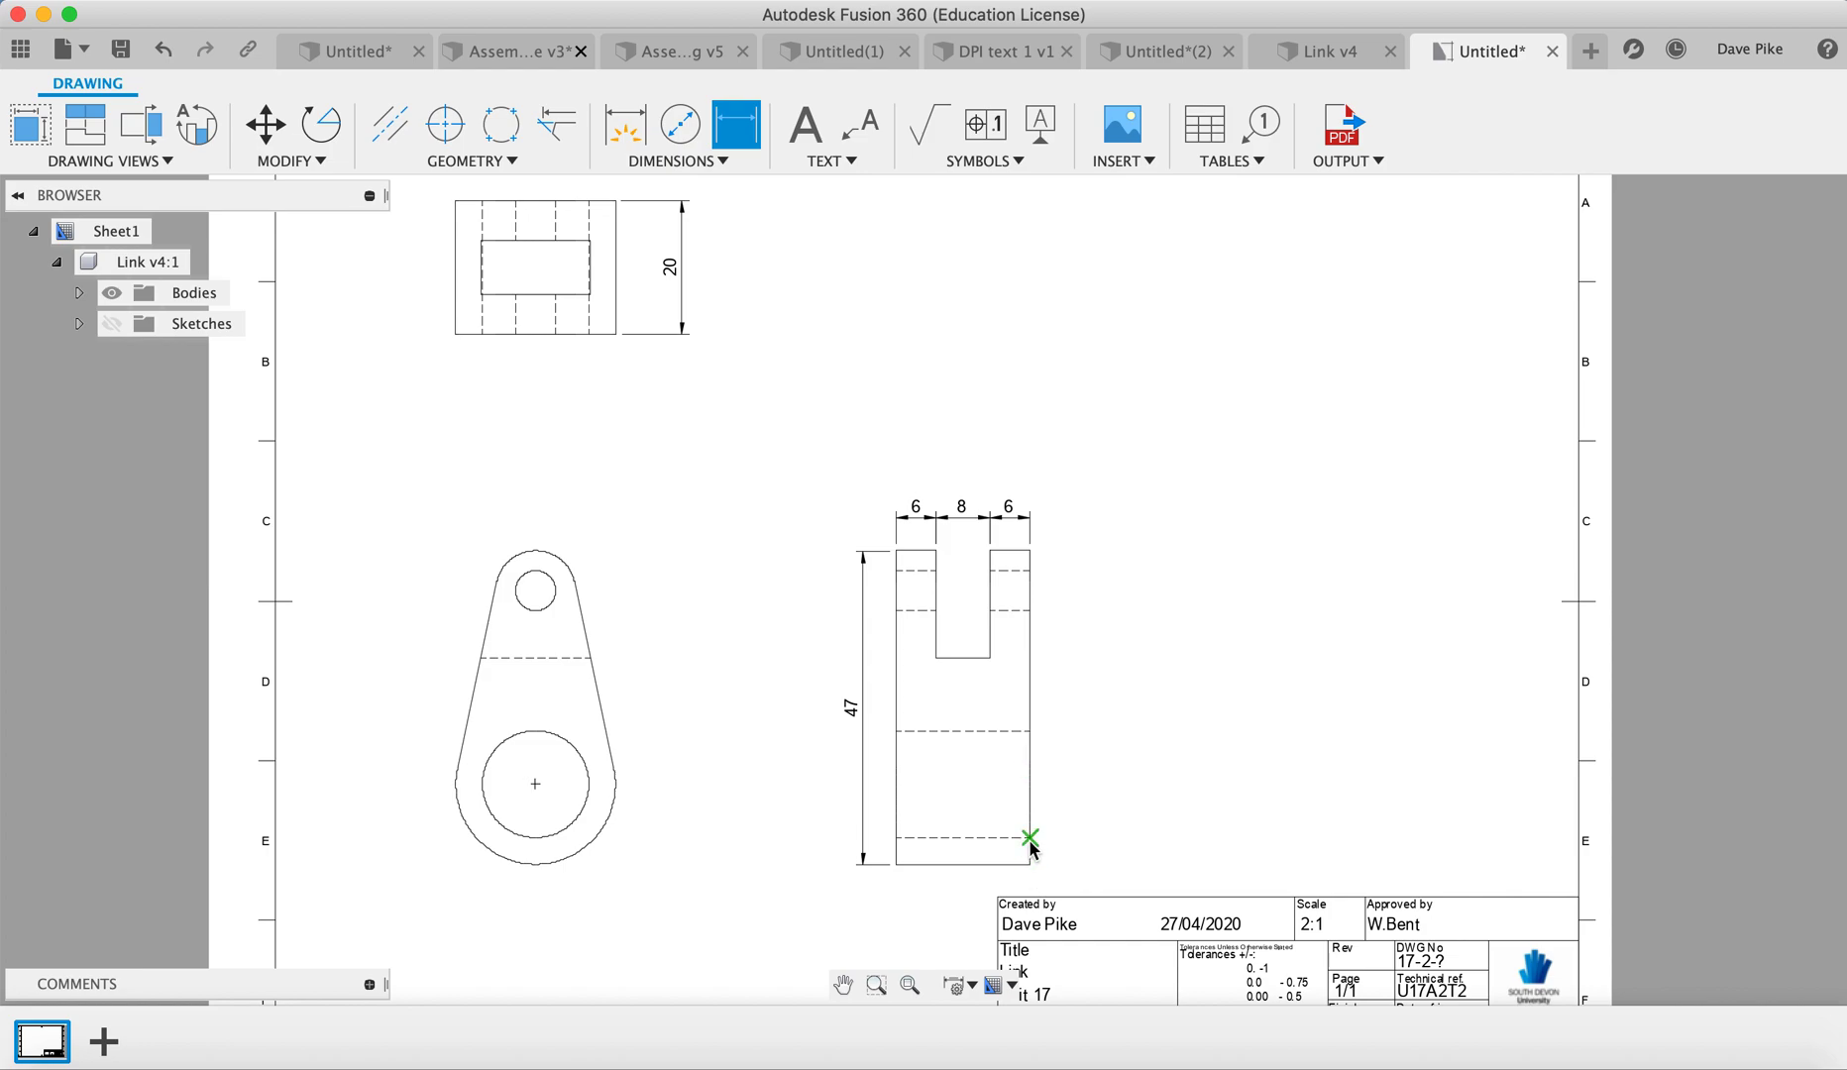
{"action": "left_click", "coordinate": [693, 161]}
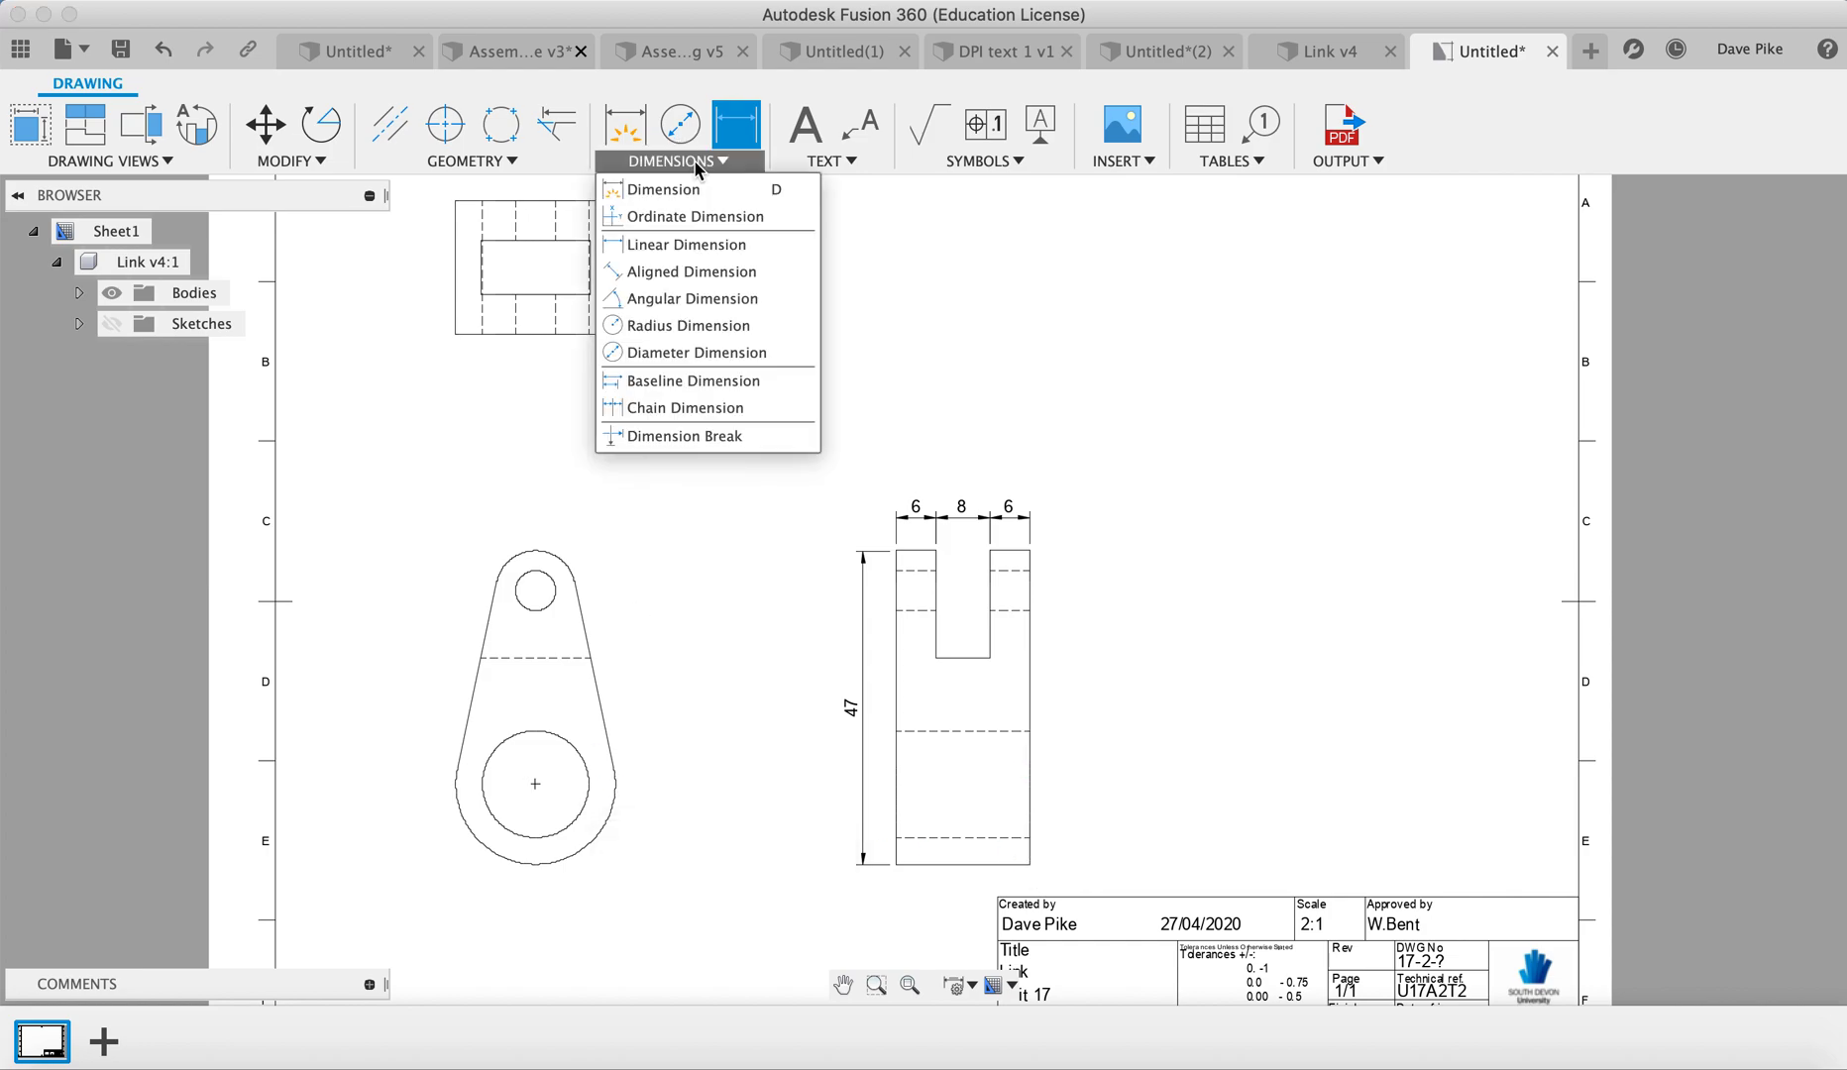
Step: Add Ø16 and Ø24 diameter dimensions to the front view's inner and outer large circles
{"action": "left_click", "coordinate": [698, 349]}
{"action": "left_click", "coordinate": [584, 761]}
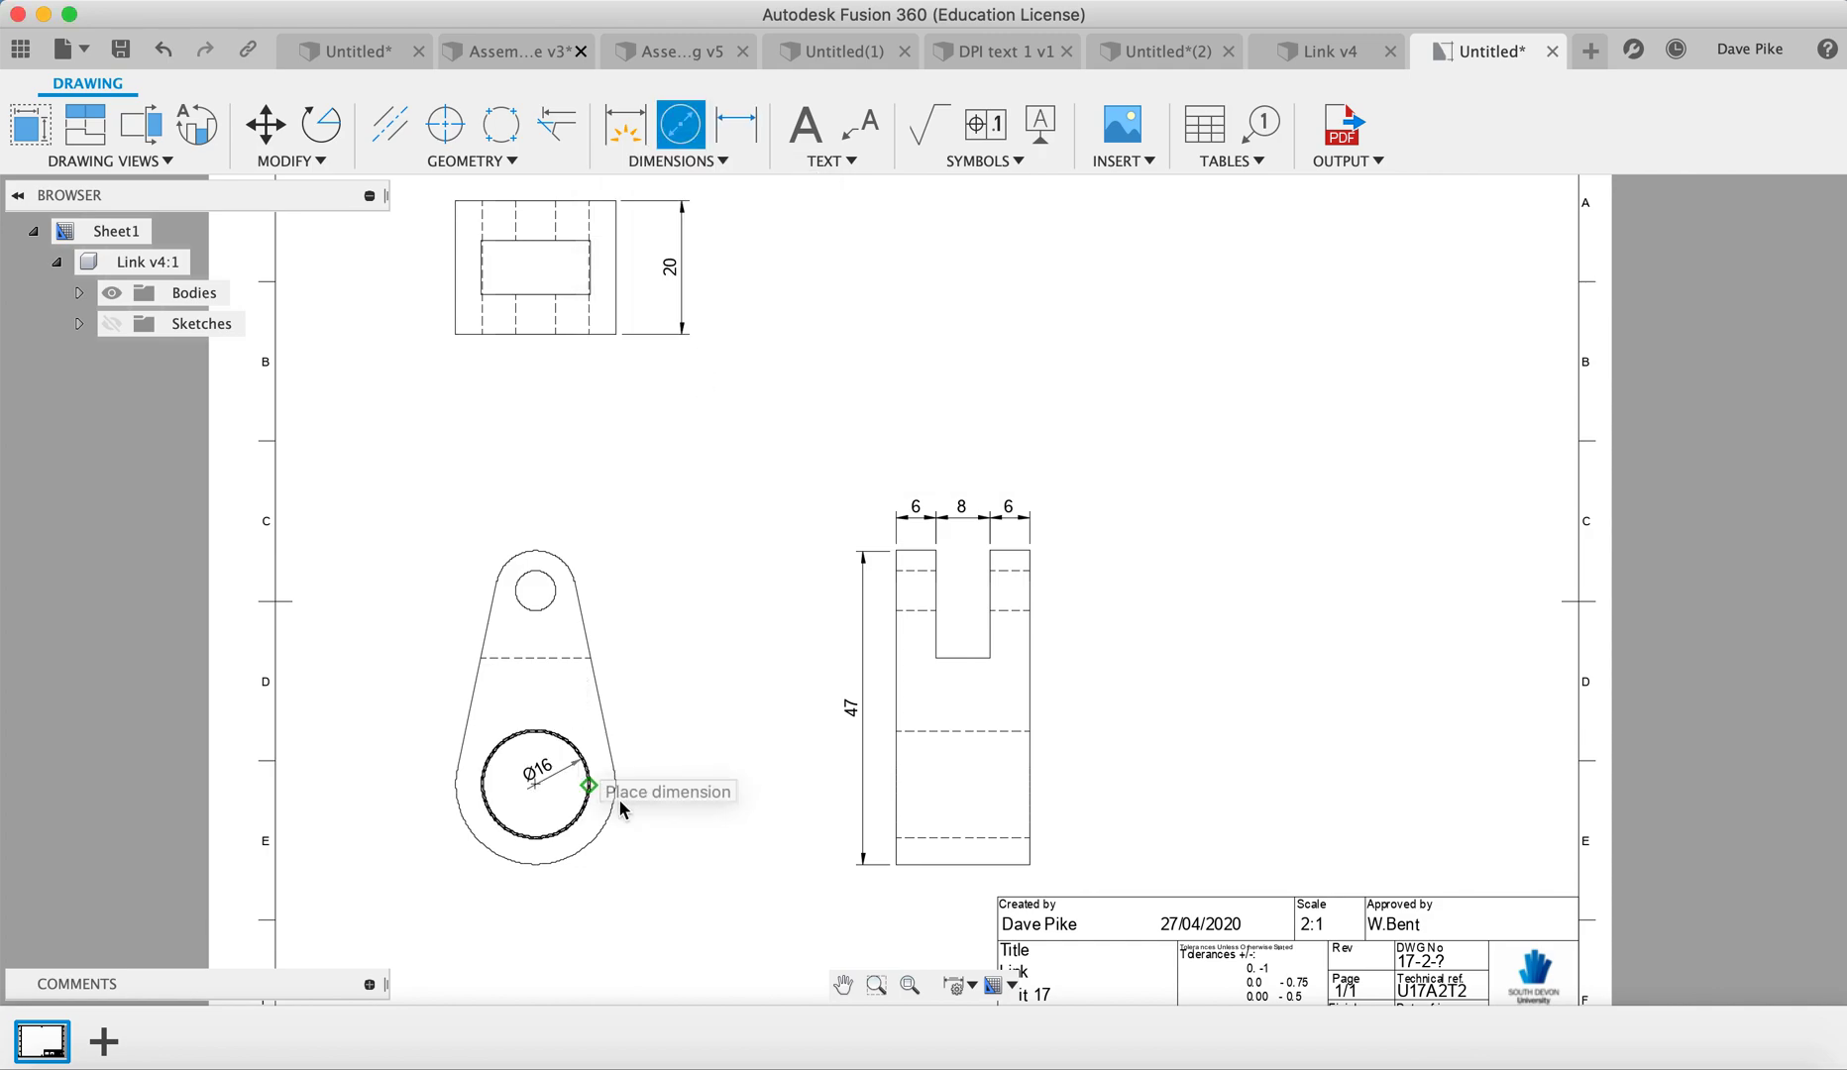
{"action": "left_click", "coordinate": [676, 839]}
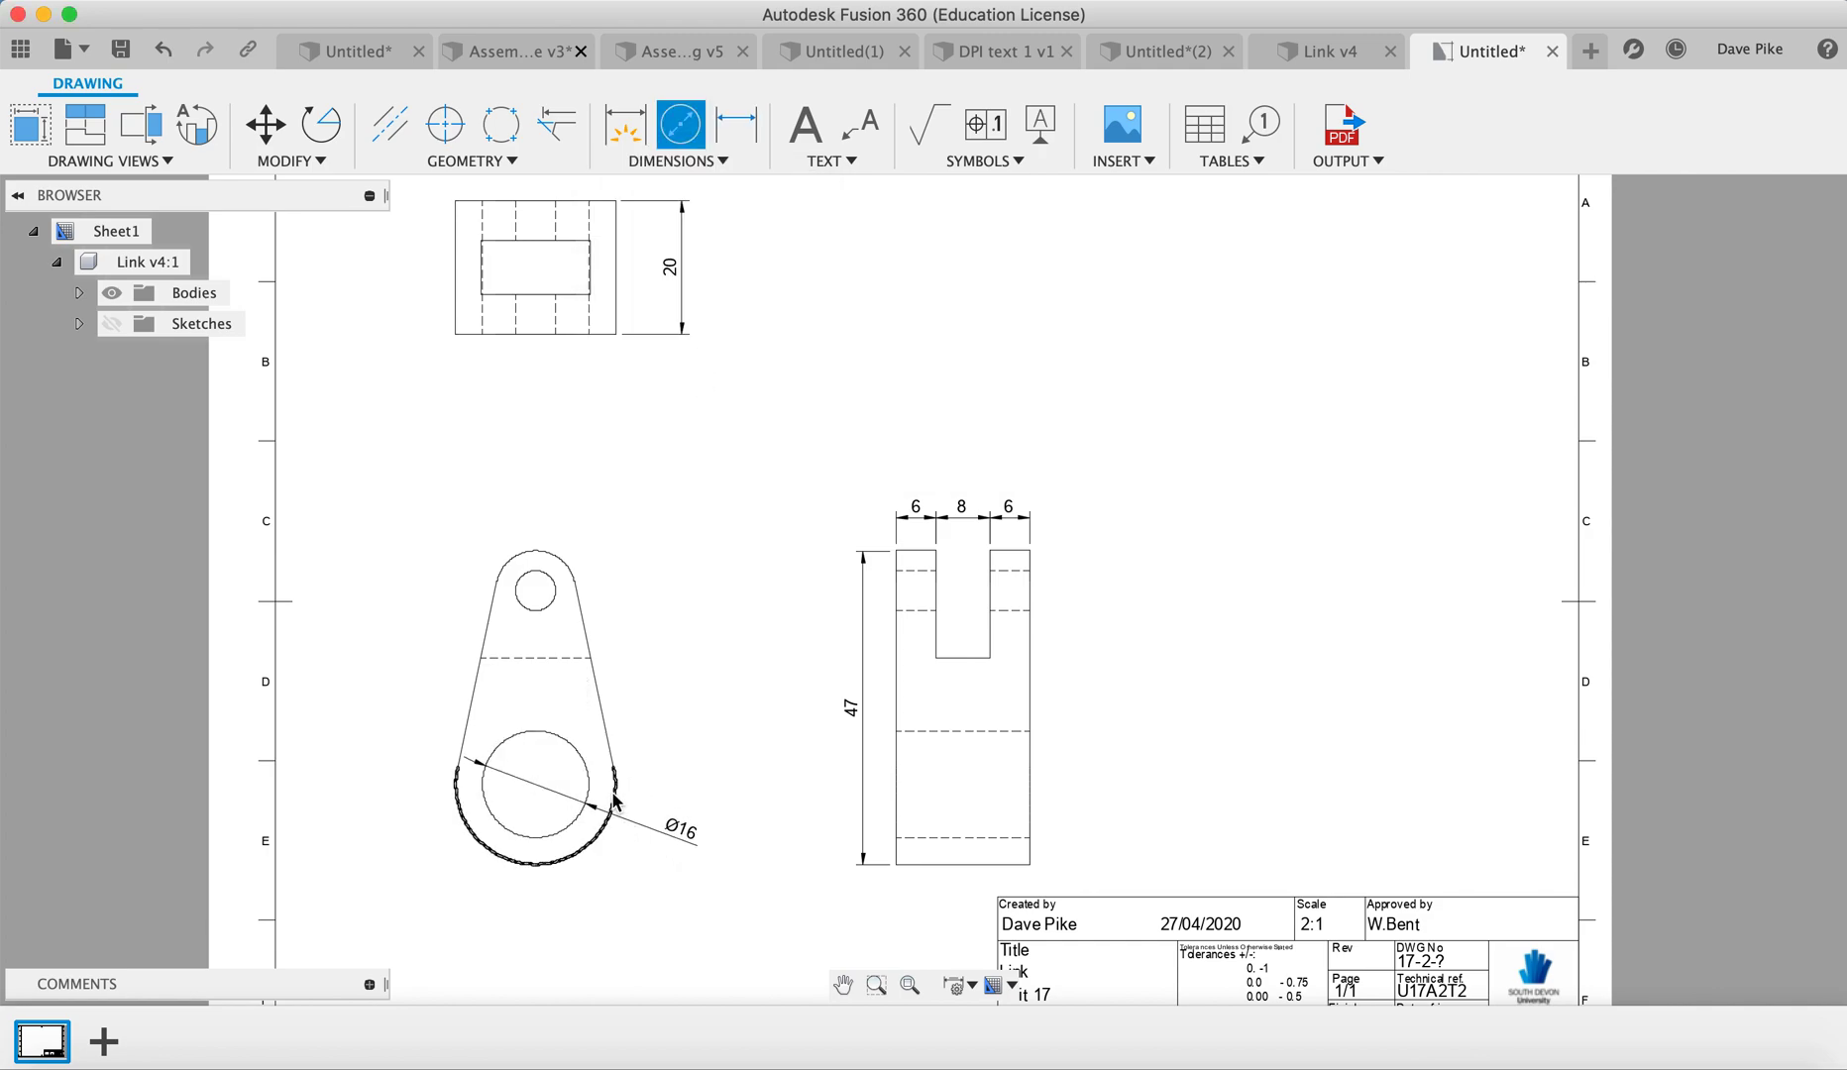
{"action": "left_click", "coordinate": [615, 790]}
{"action": "left_click", "coordinate": [681, 790]}
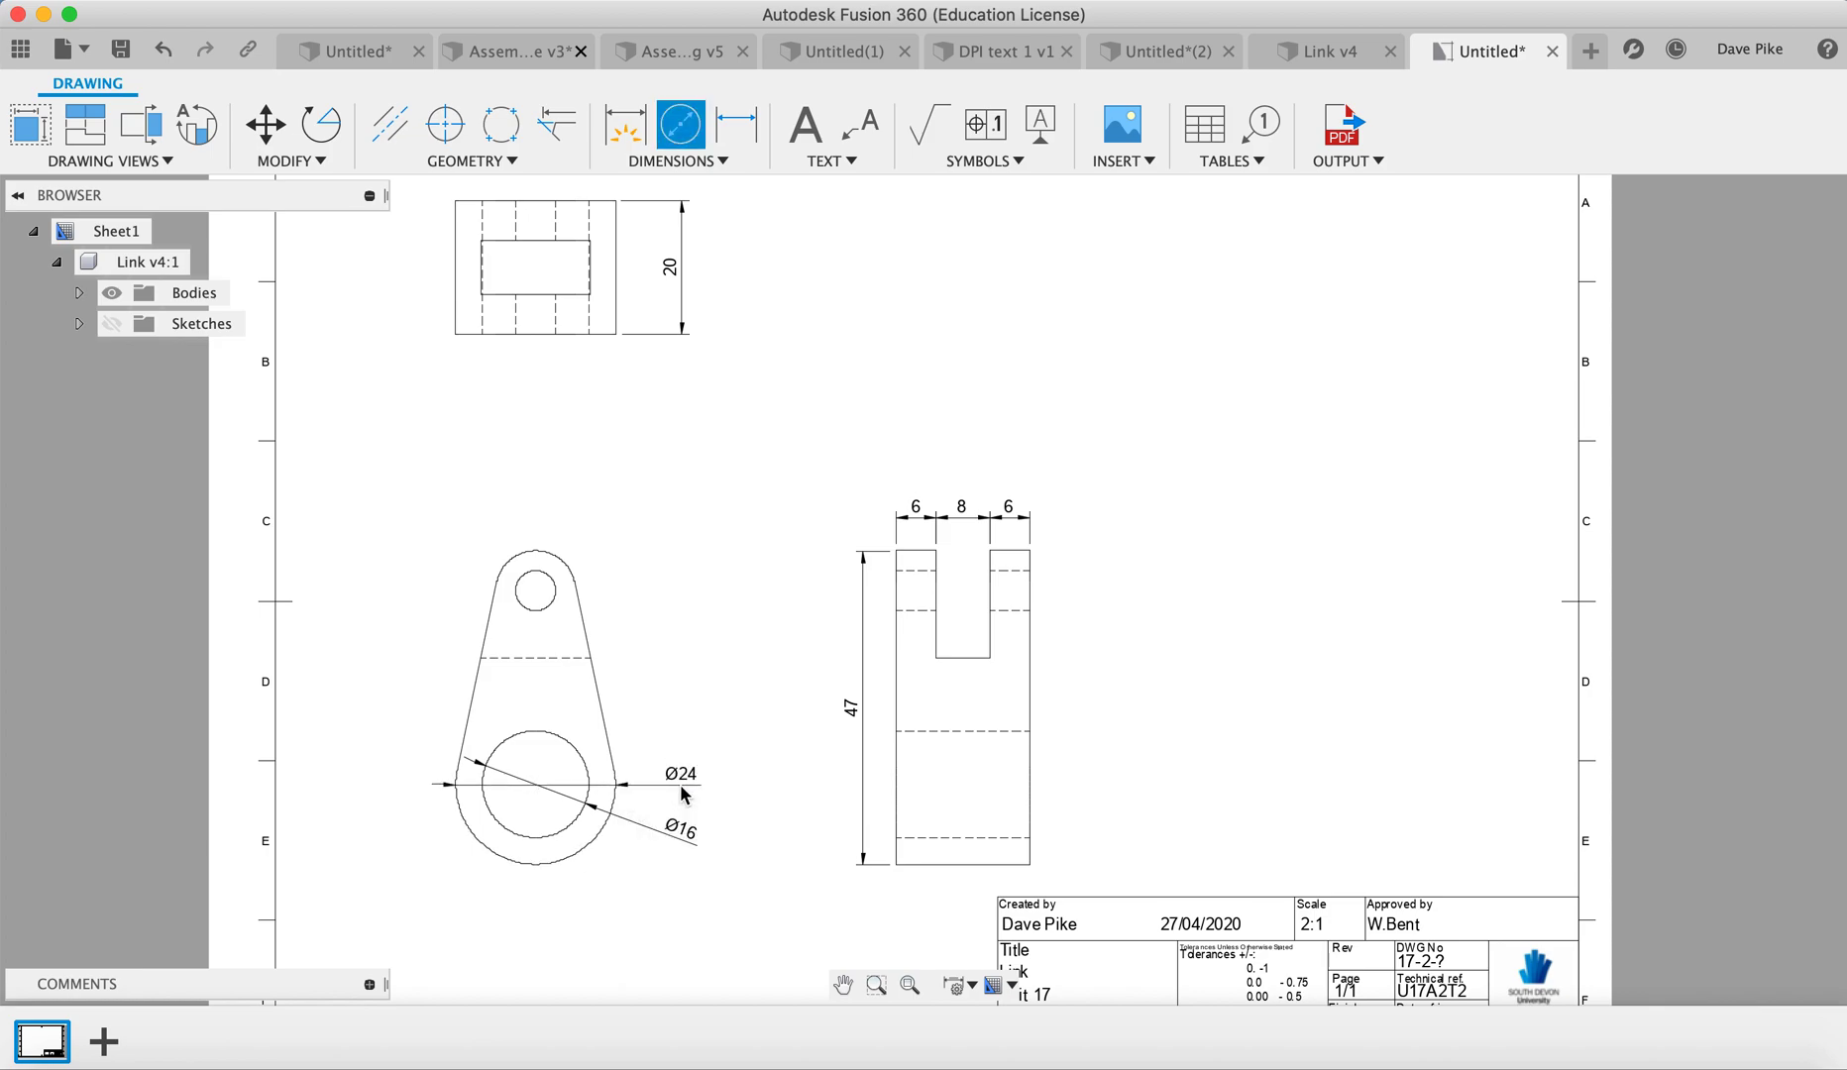
Step: Add R3 radius to the small hole and R6 radius to the top arc
{"action": "left_click", "coordinate": [671, 160]}
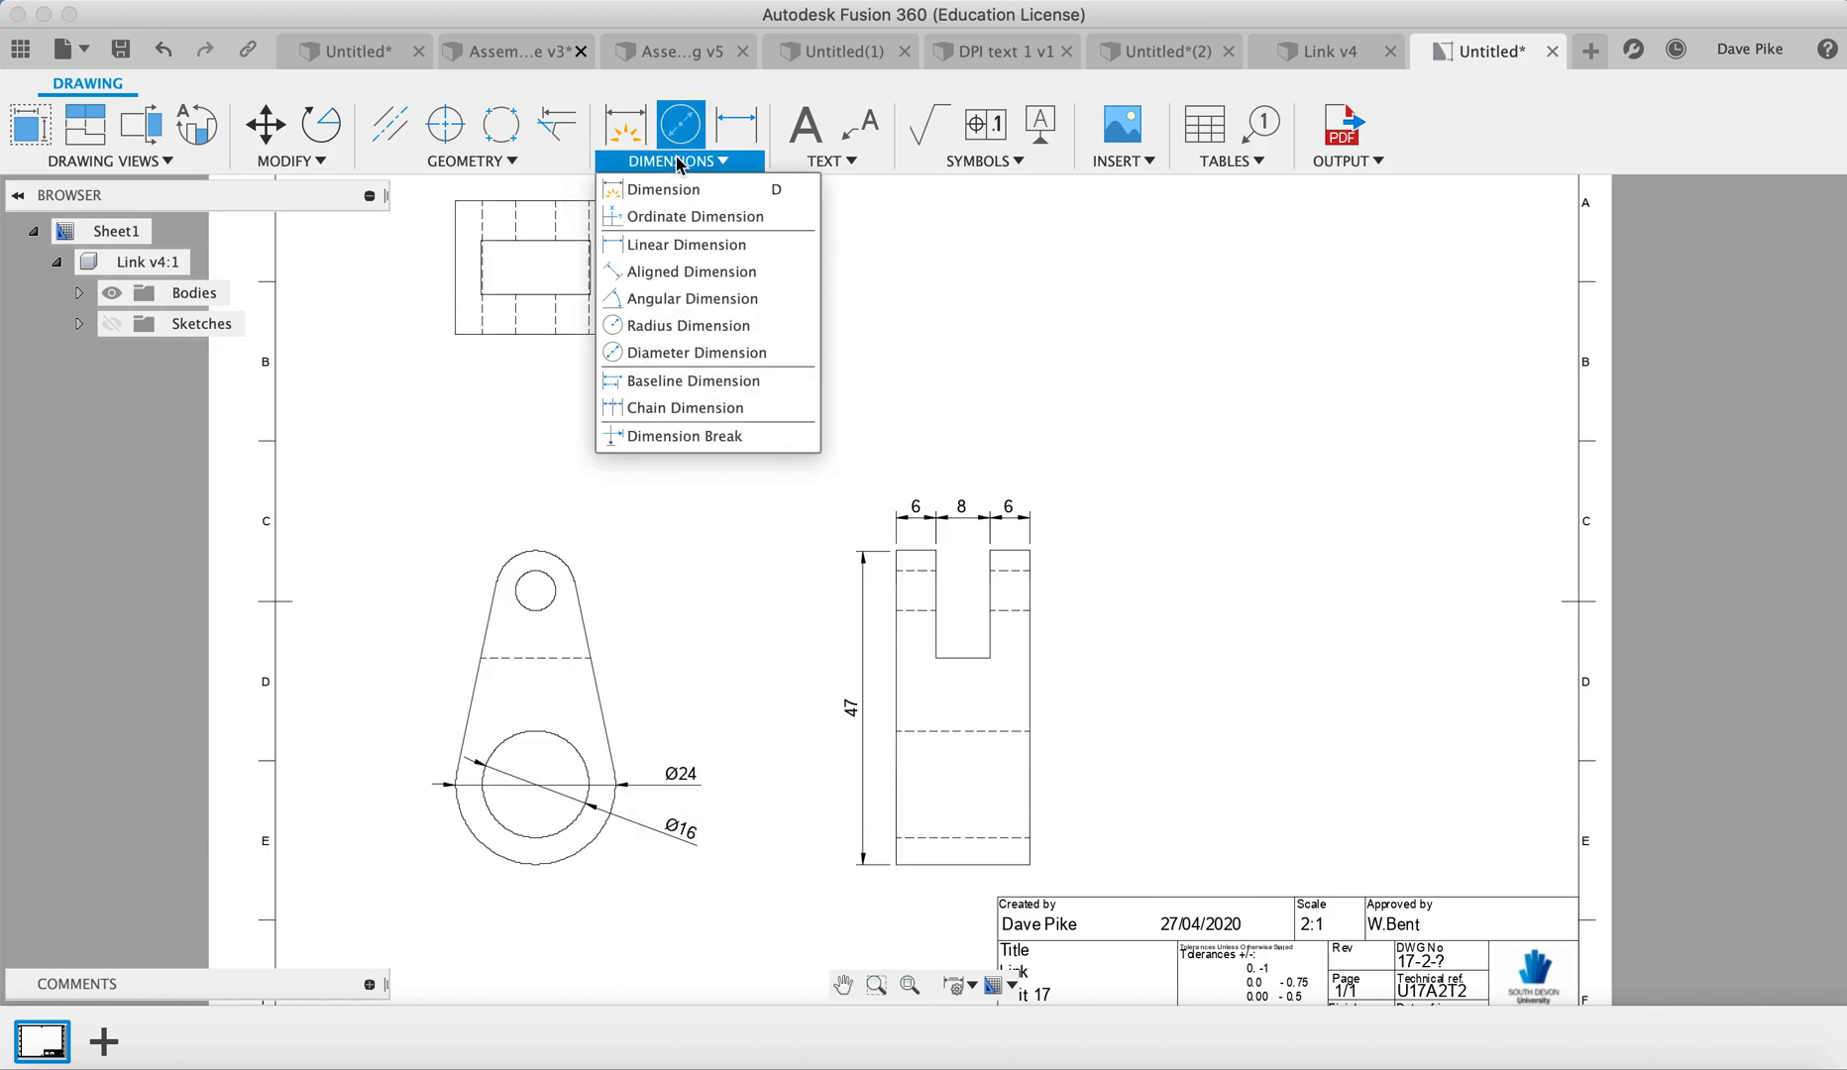
{"action": "left_click", "coordinate": [689, 326]}
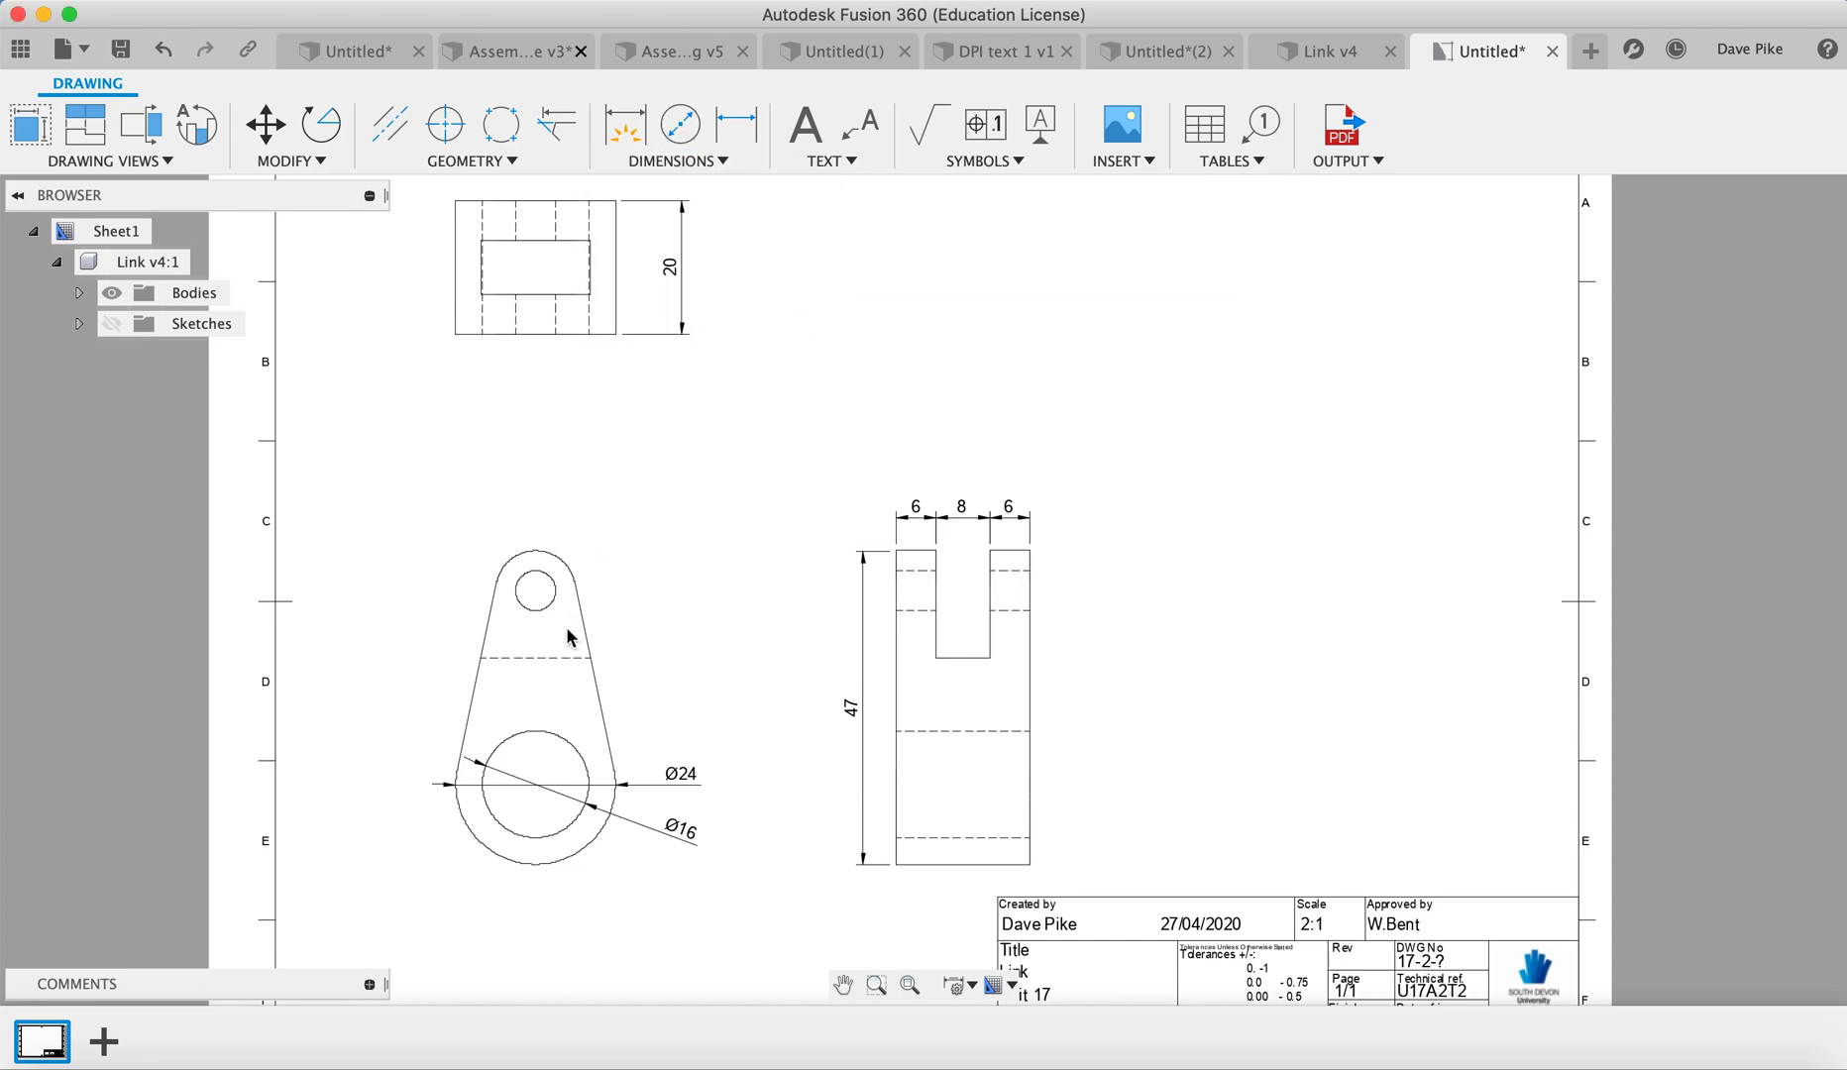
{"action": "left_click", "coordinate": [553, 578]}
{"action": "left_click", "coordinate": [671, 587]}
{"action": "left_click", "coordinate": [648, 494]}
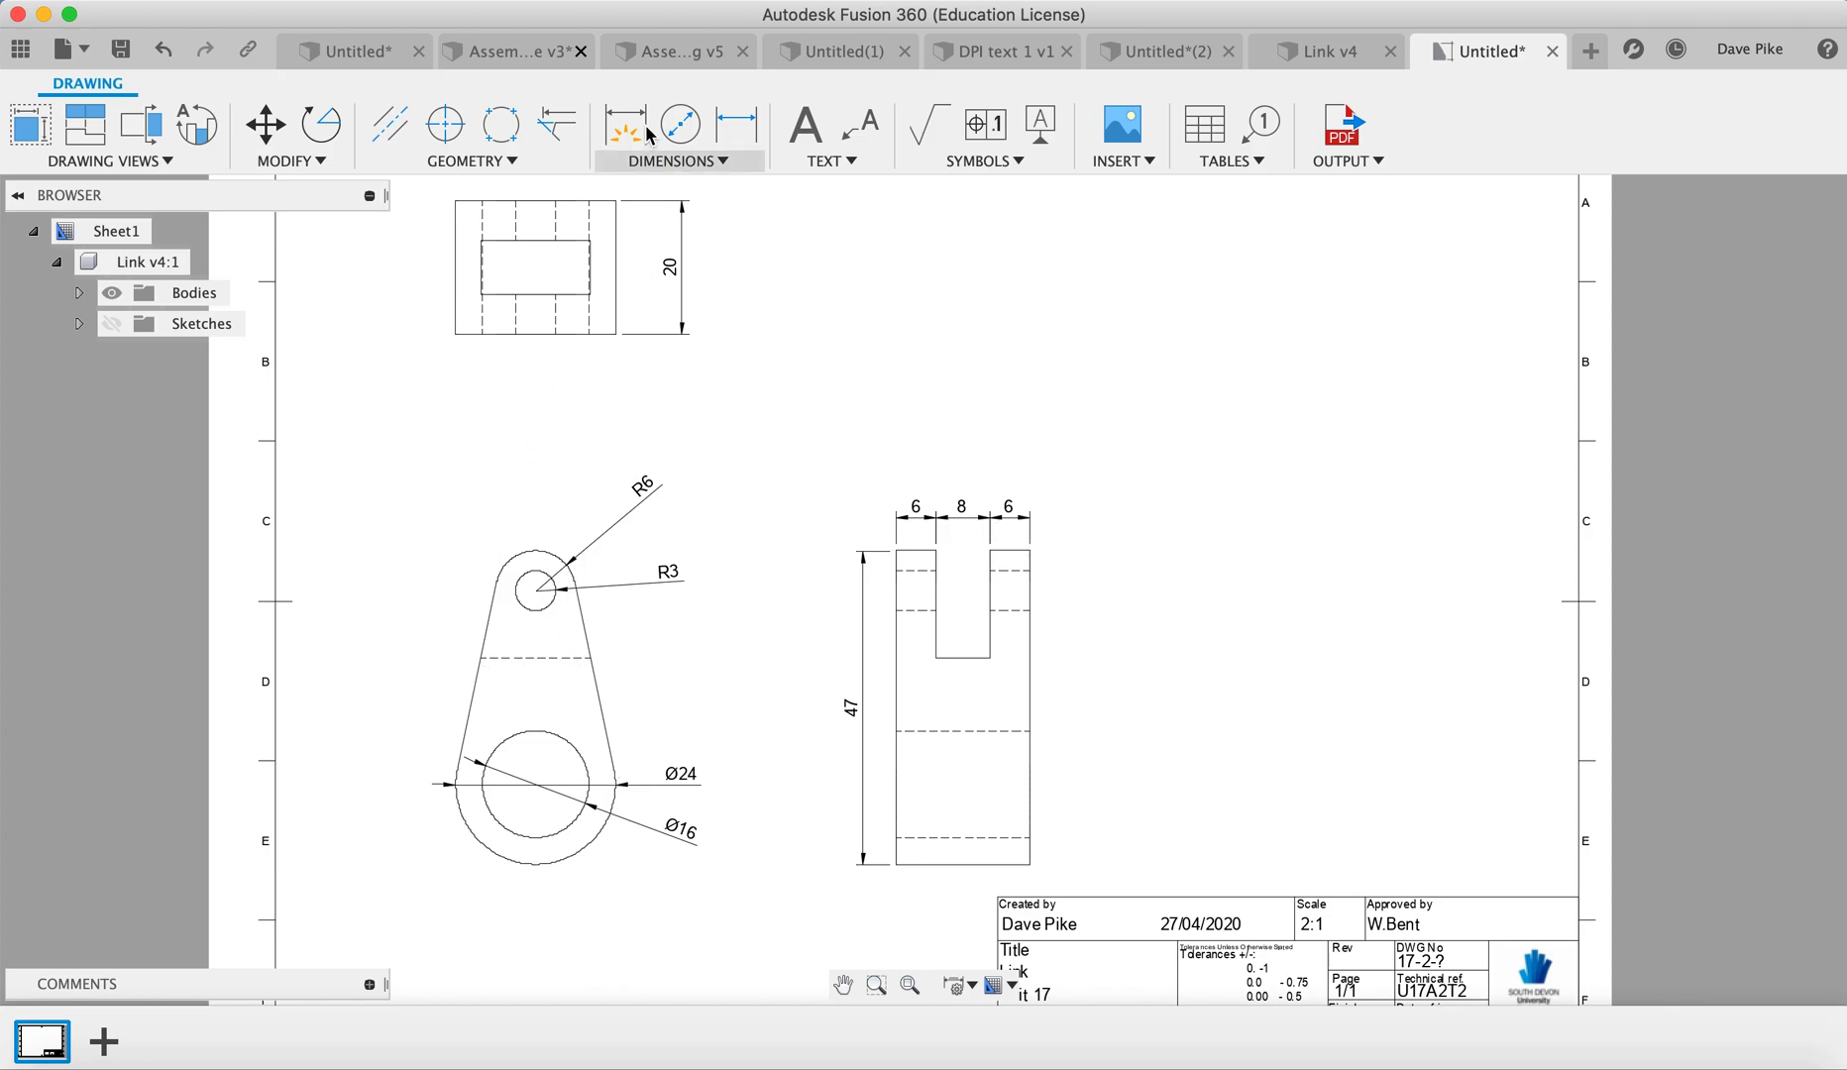
Step: Add vertical 27.74 and 29 dimensions between the large bore and the R3 hole centre
{"action": "left_click", "coordinate": [736, 125]}
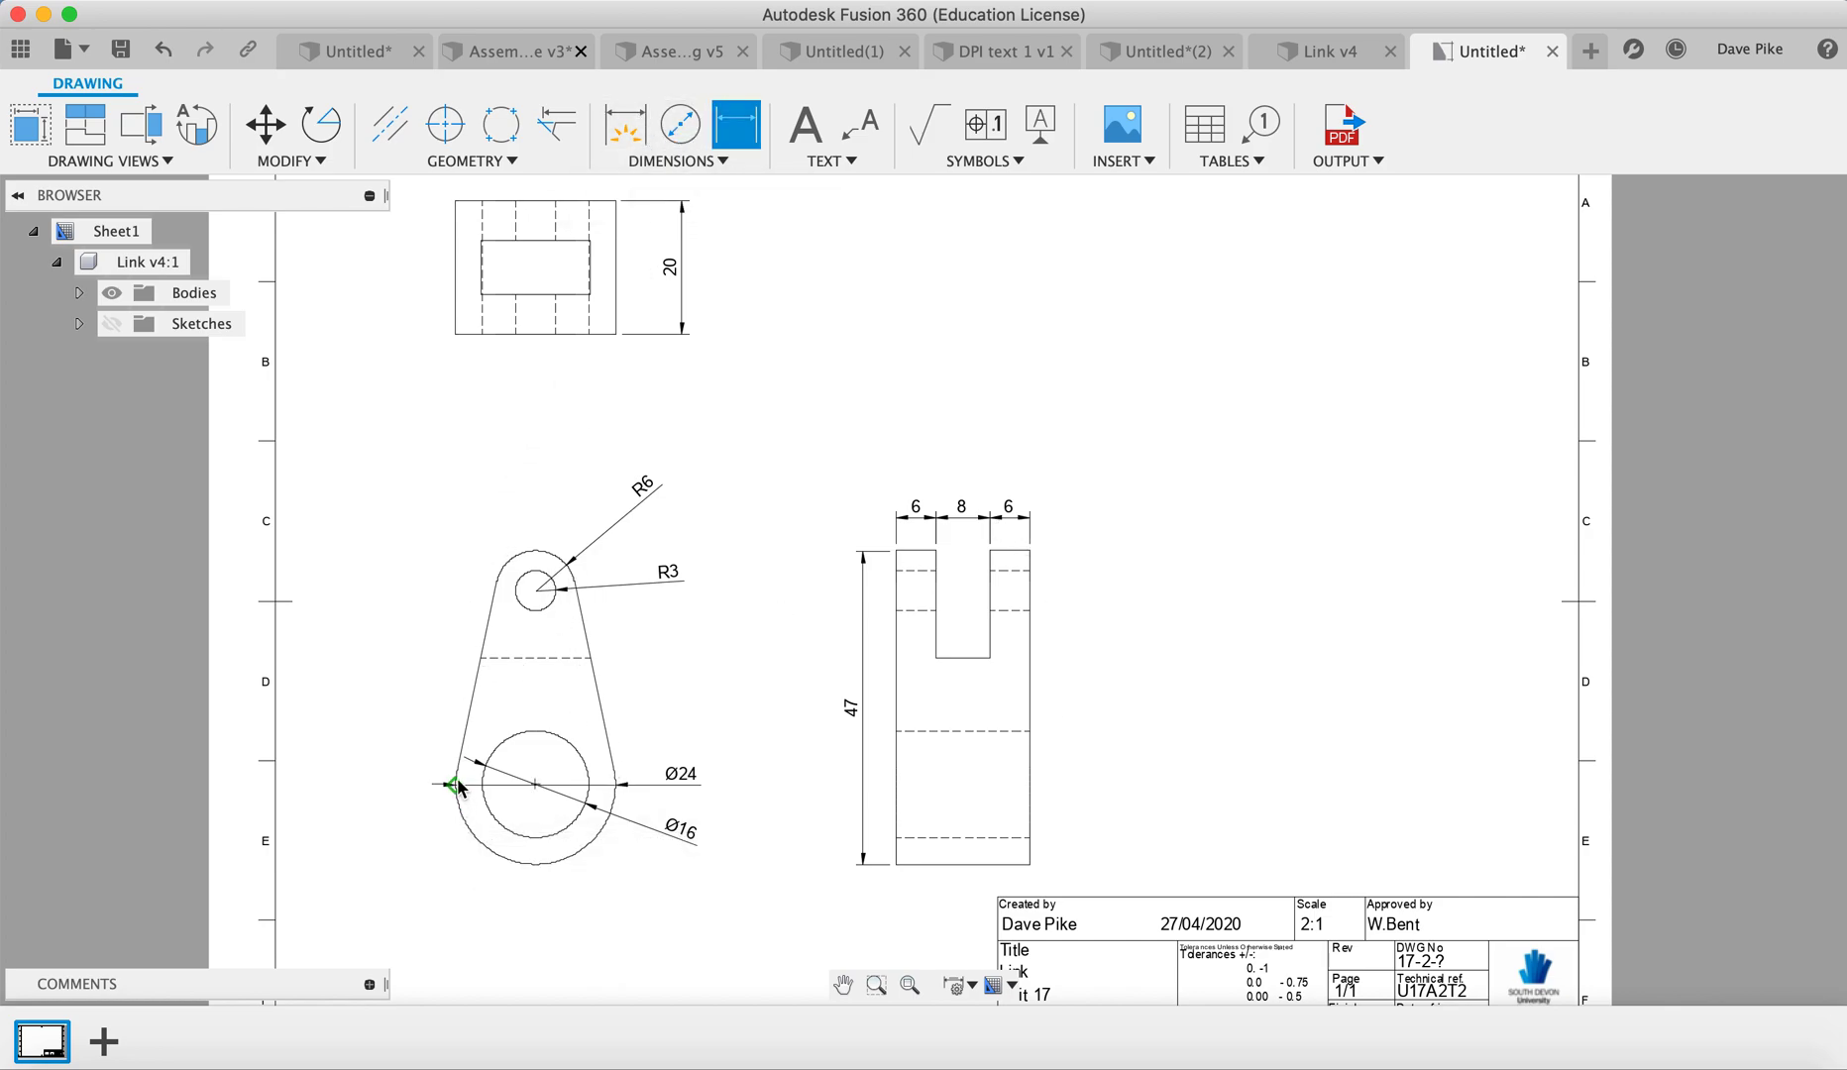
{"action": "left_click", "coordinate": [456, 772]}
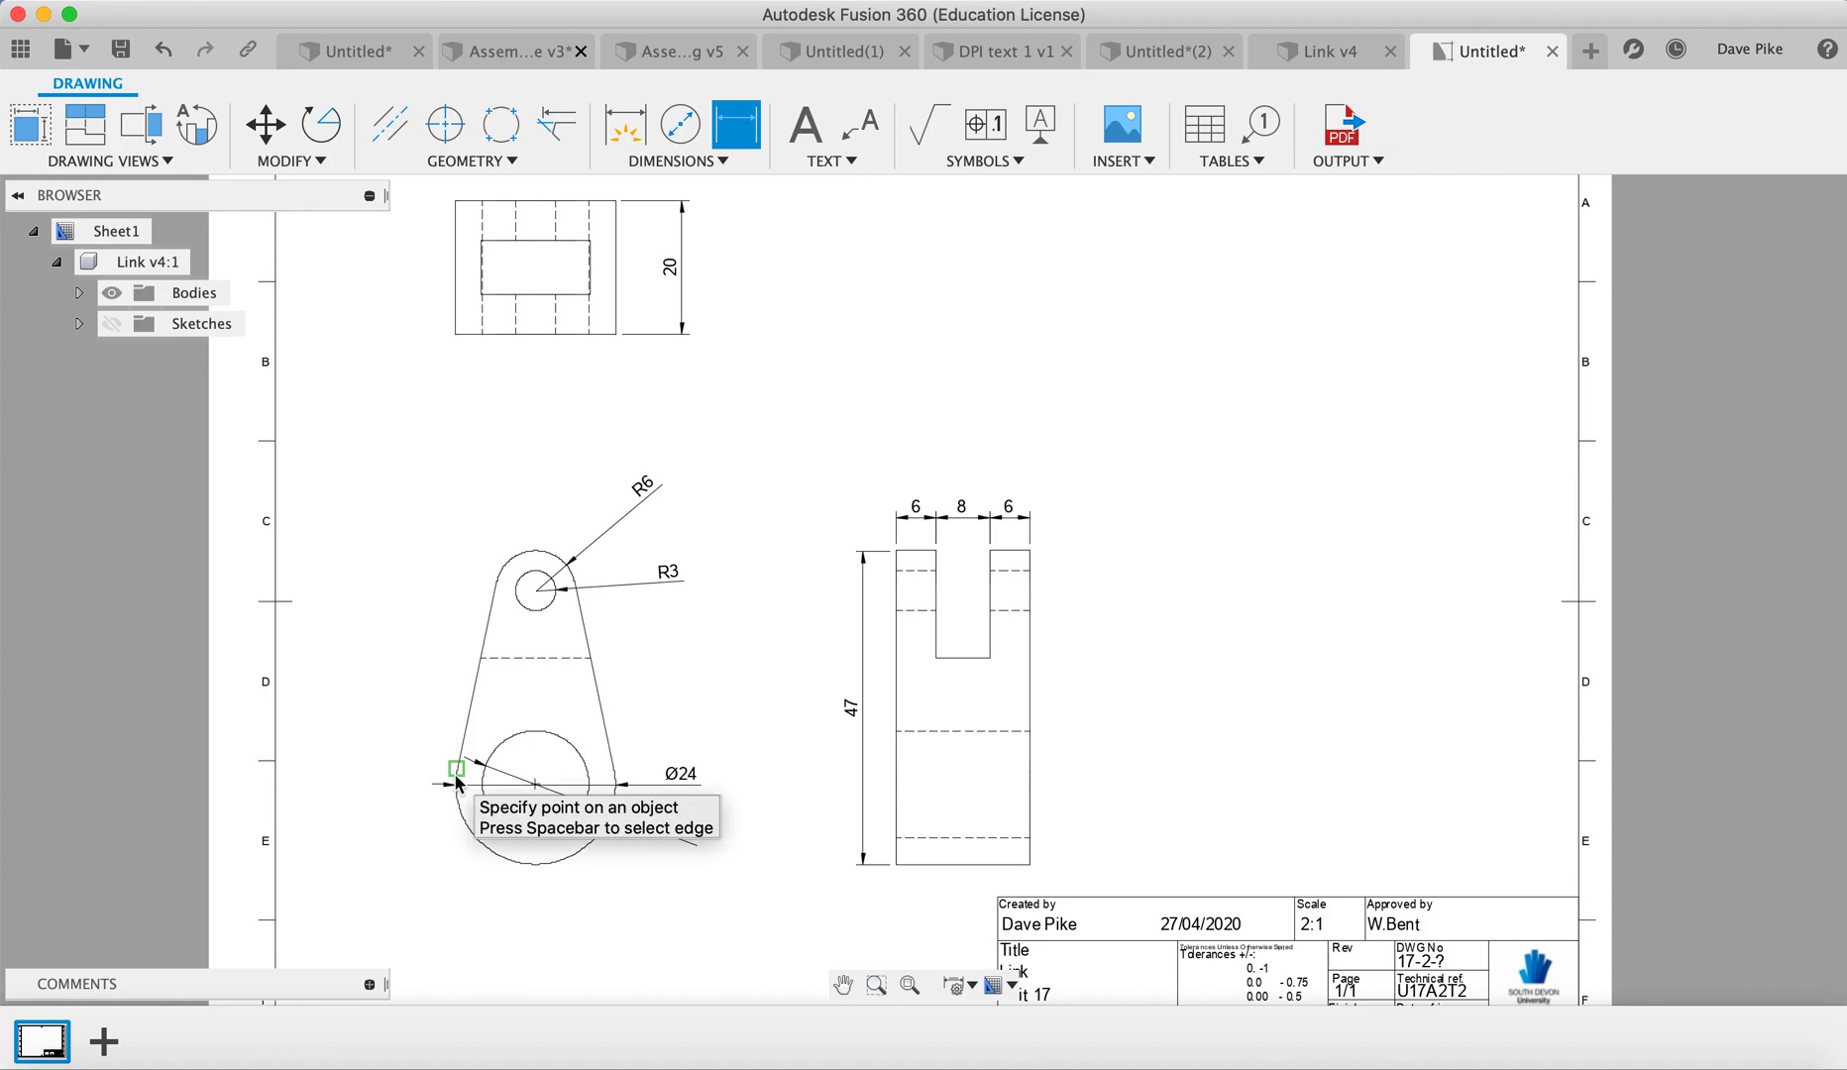
{"action": "left_click", "coordinate": [497, 586]}
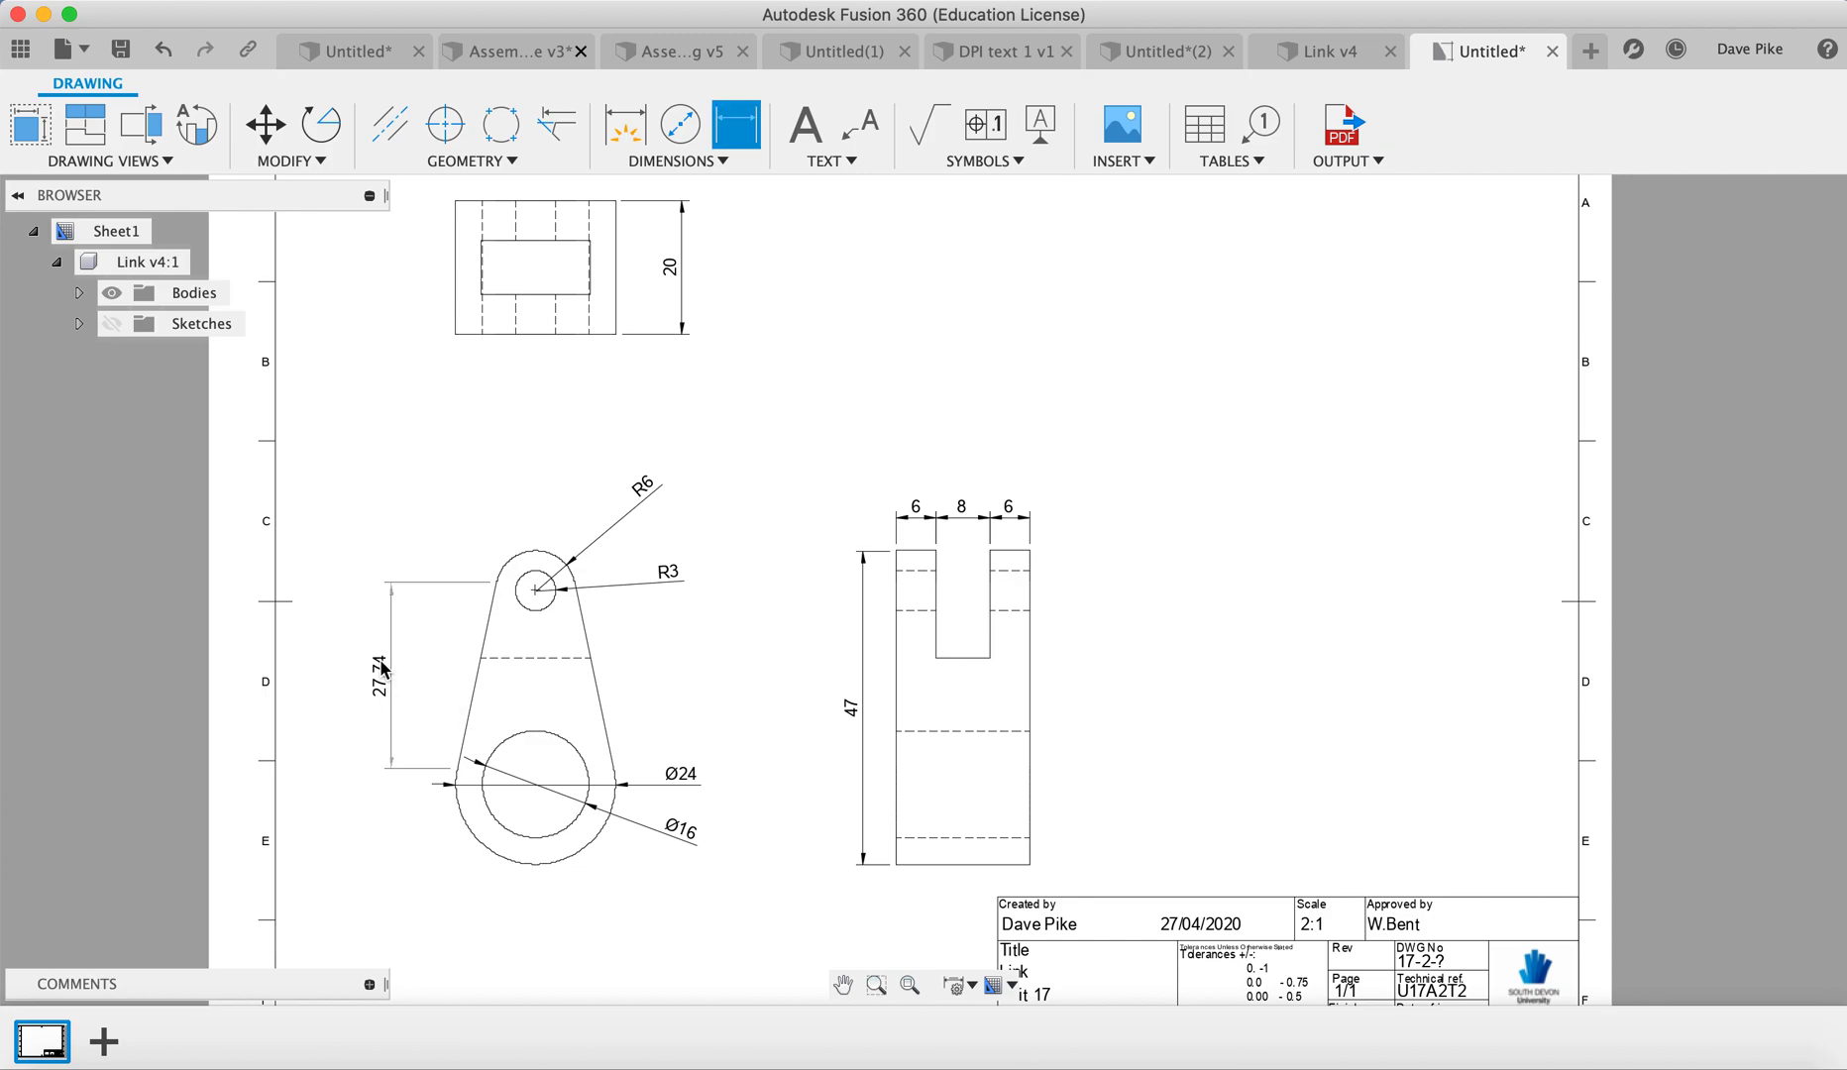
{"action": "left_click", "coordinate": [383, 670]}
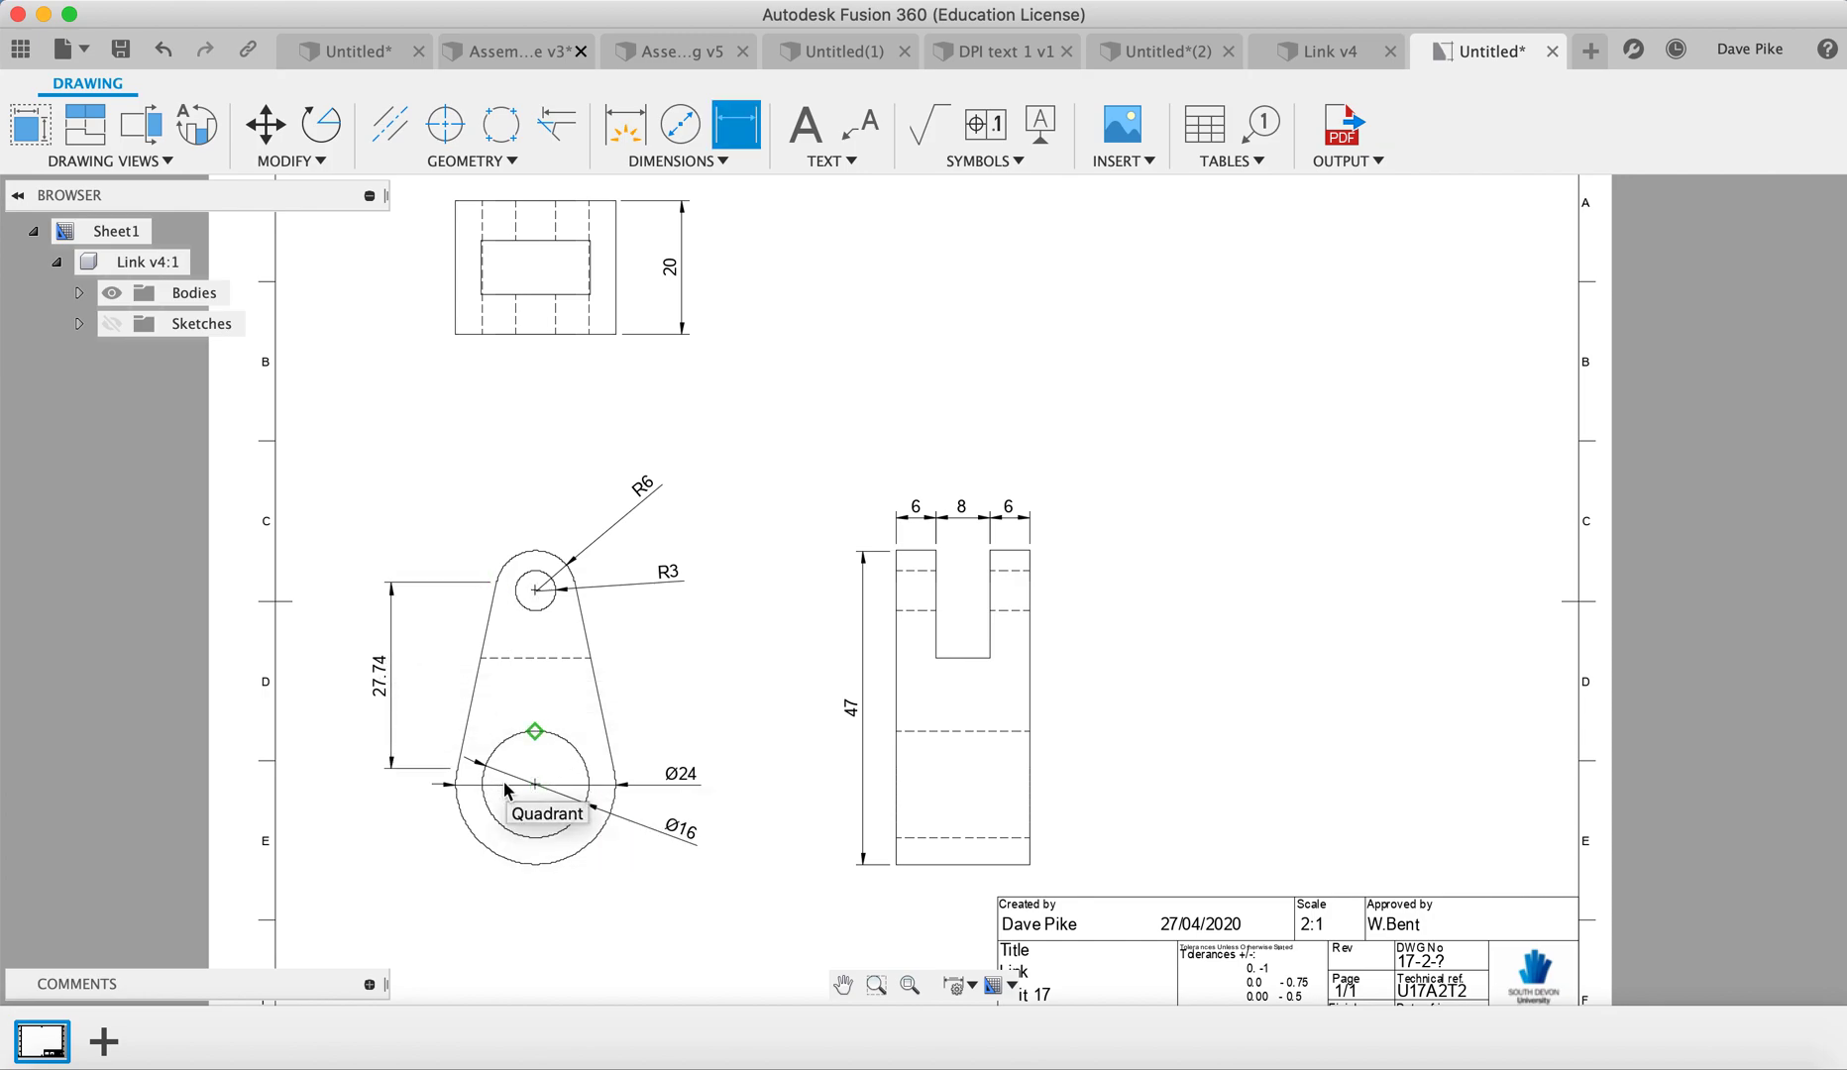
{"action": "left_click", "coordinate": [535, 784]}
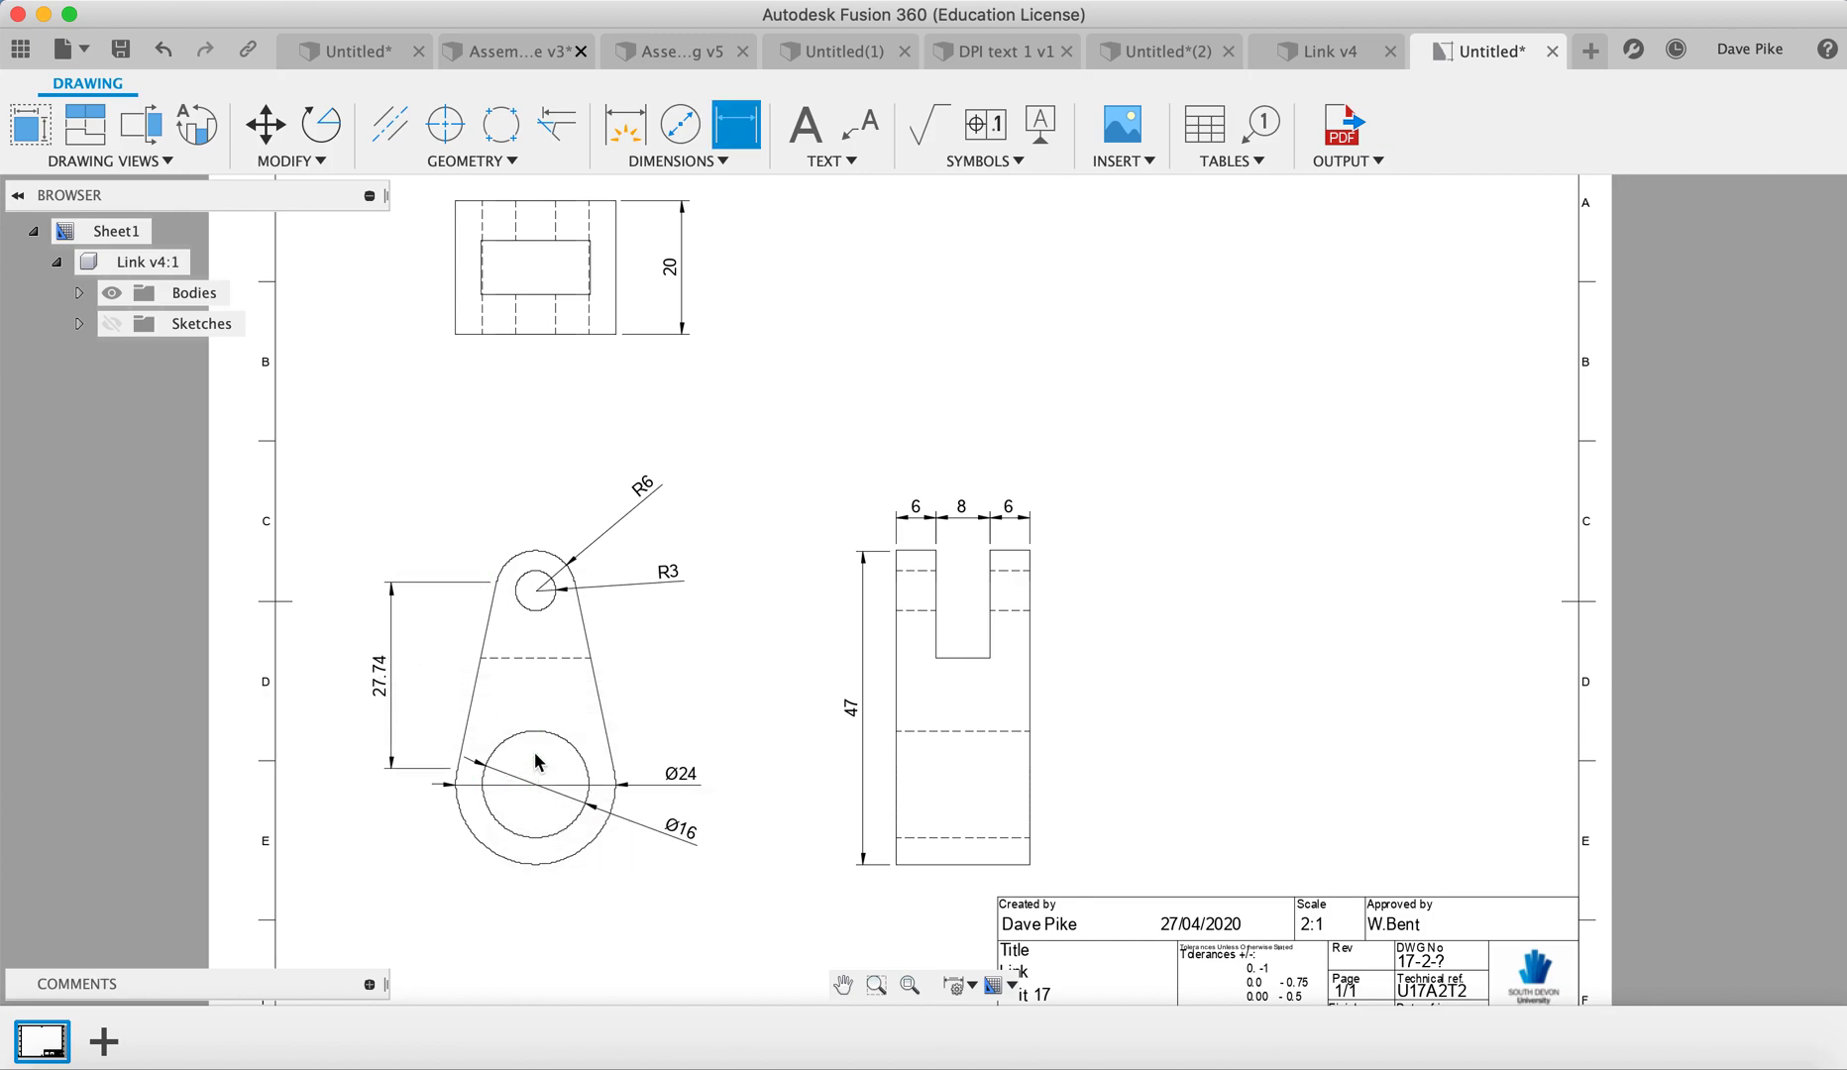
{"action": "left_click", "coordinate": [534, 593]}
{"action": "left_click", "coordinate": [783, 614]}
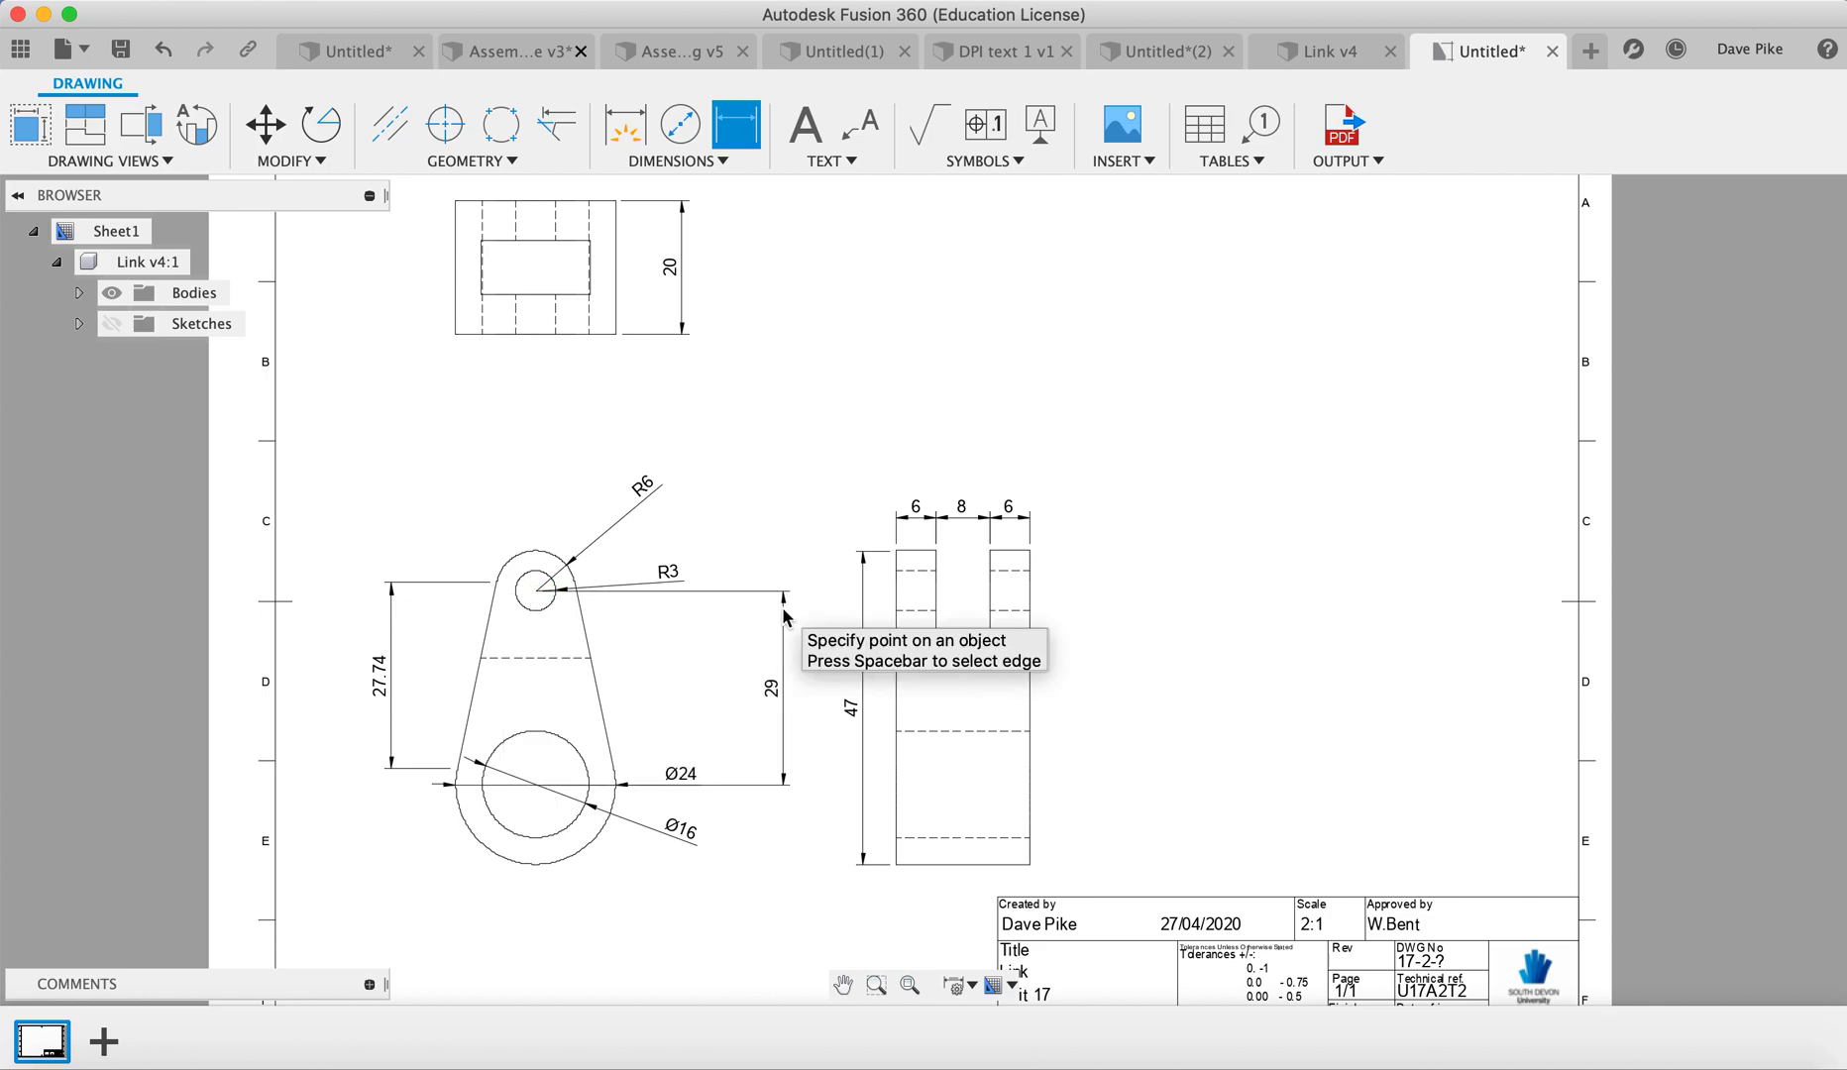
{"action": "left_click", "coordinate": [419, 163]}
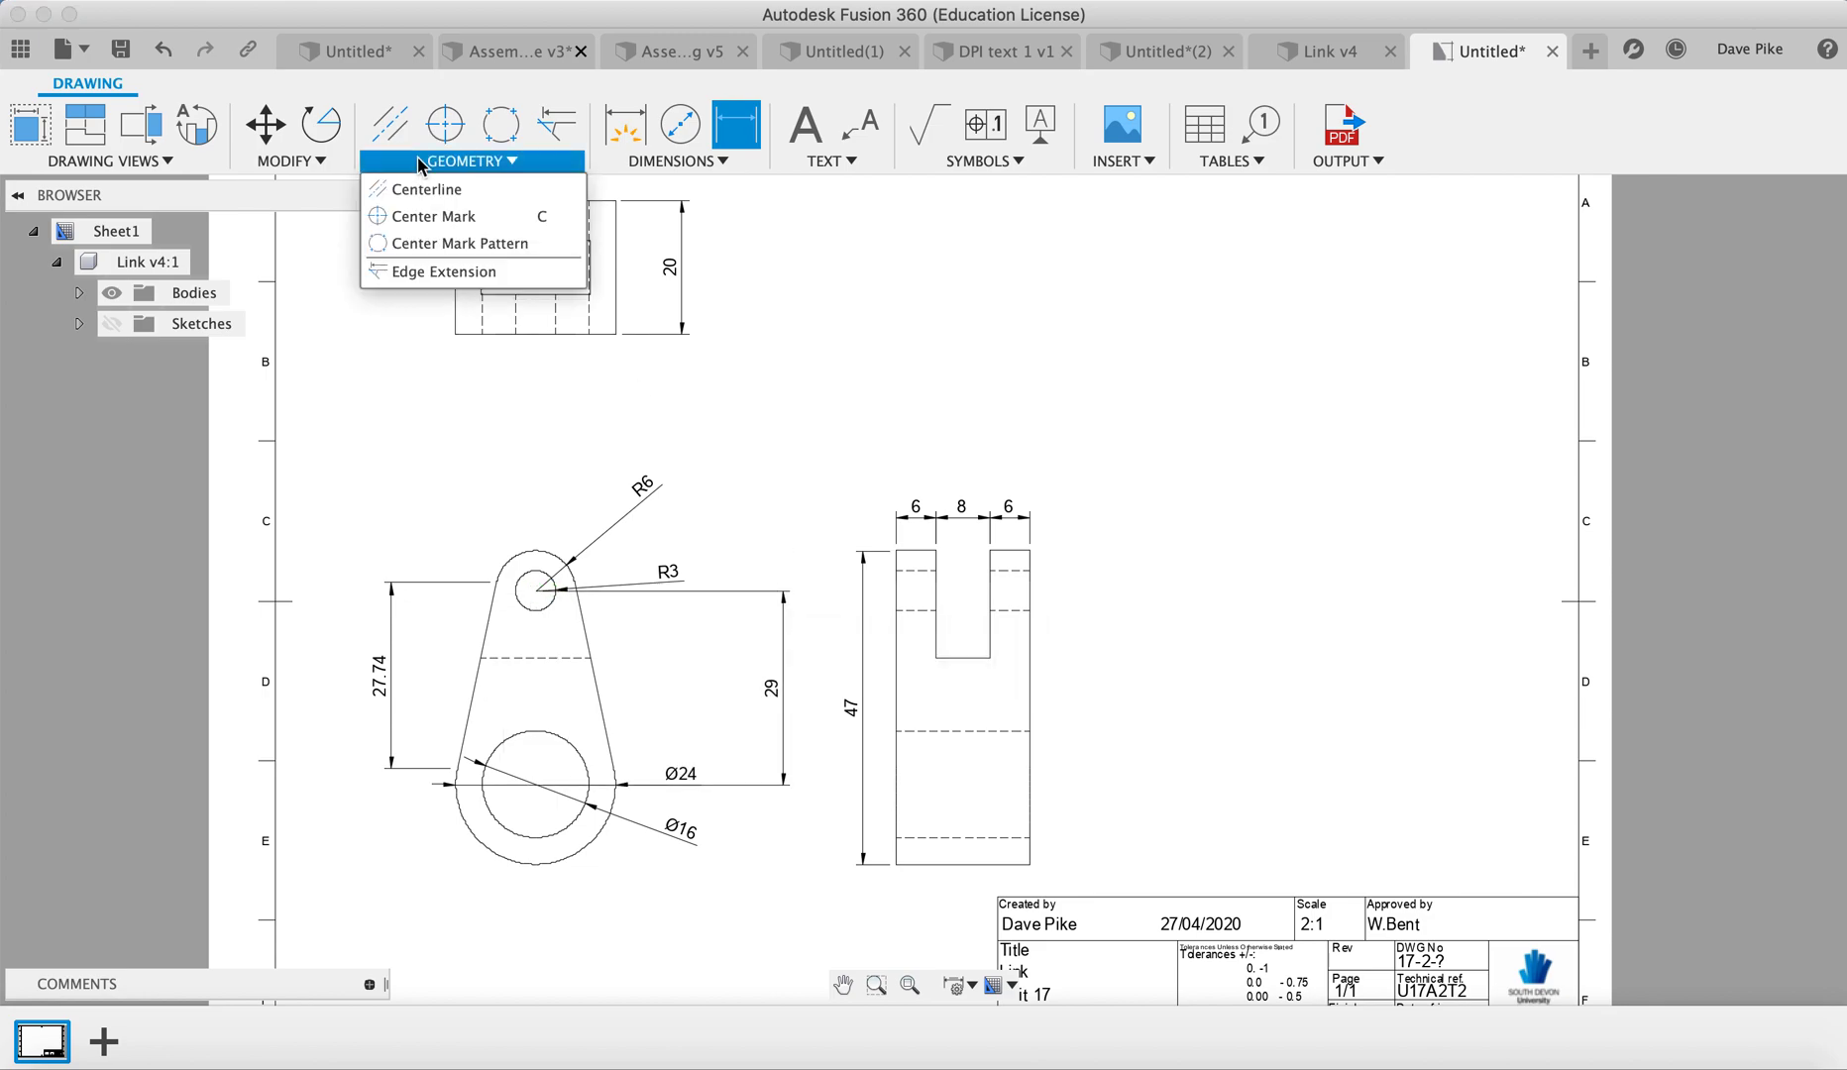
{"action": "left_click", "coordinate": [421, 188]}
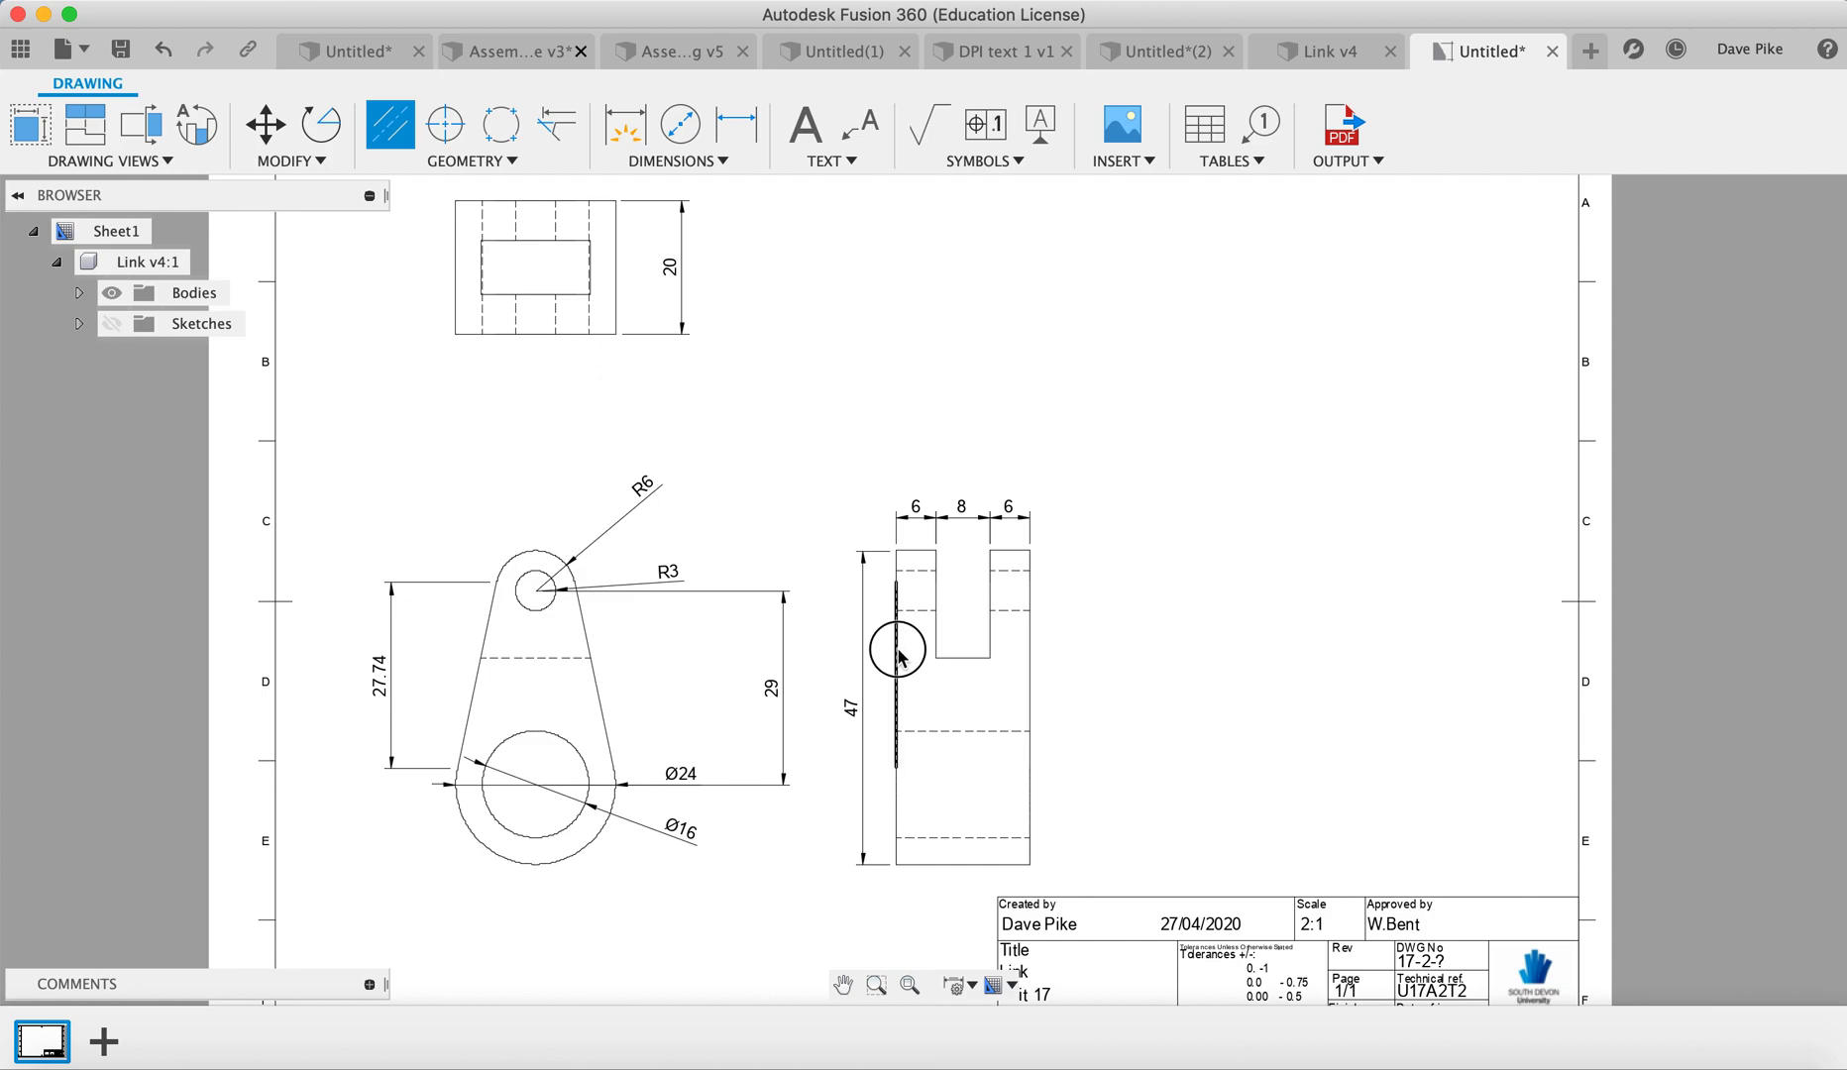
{"action": "left_click", "coordinate": [1030, 654]}
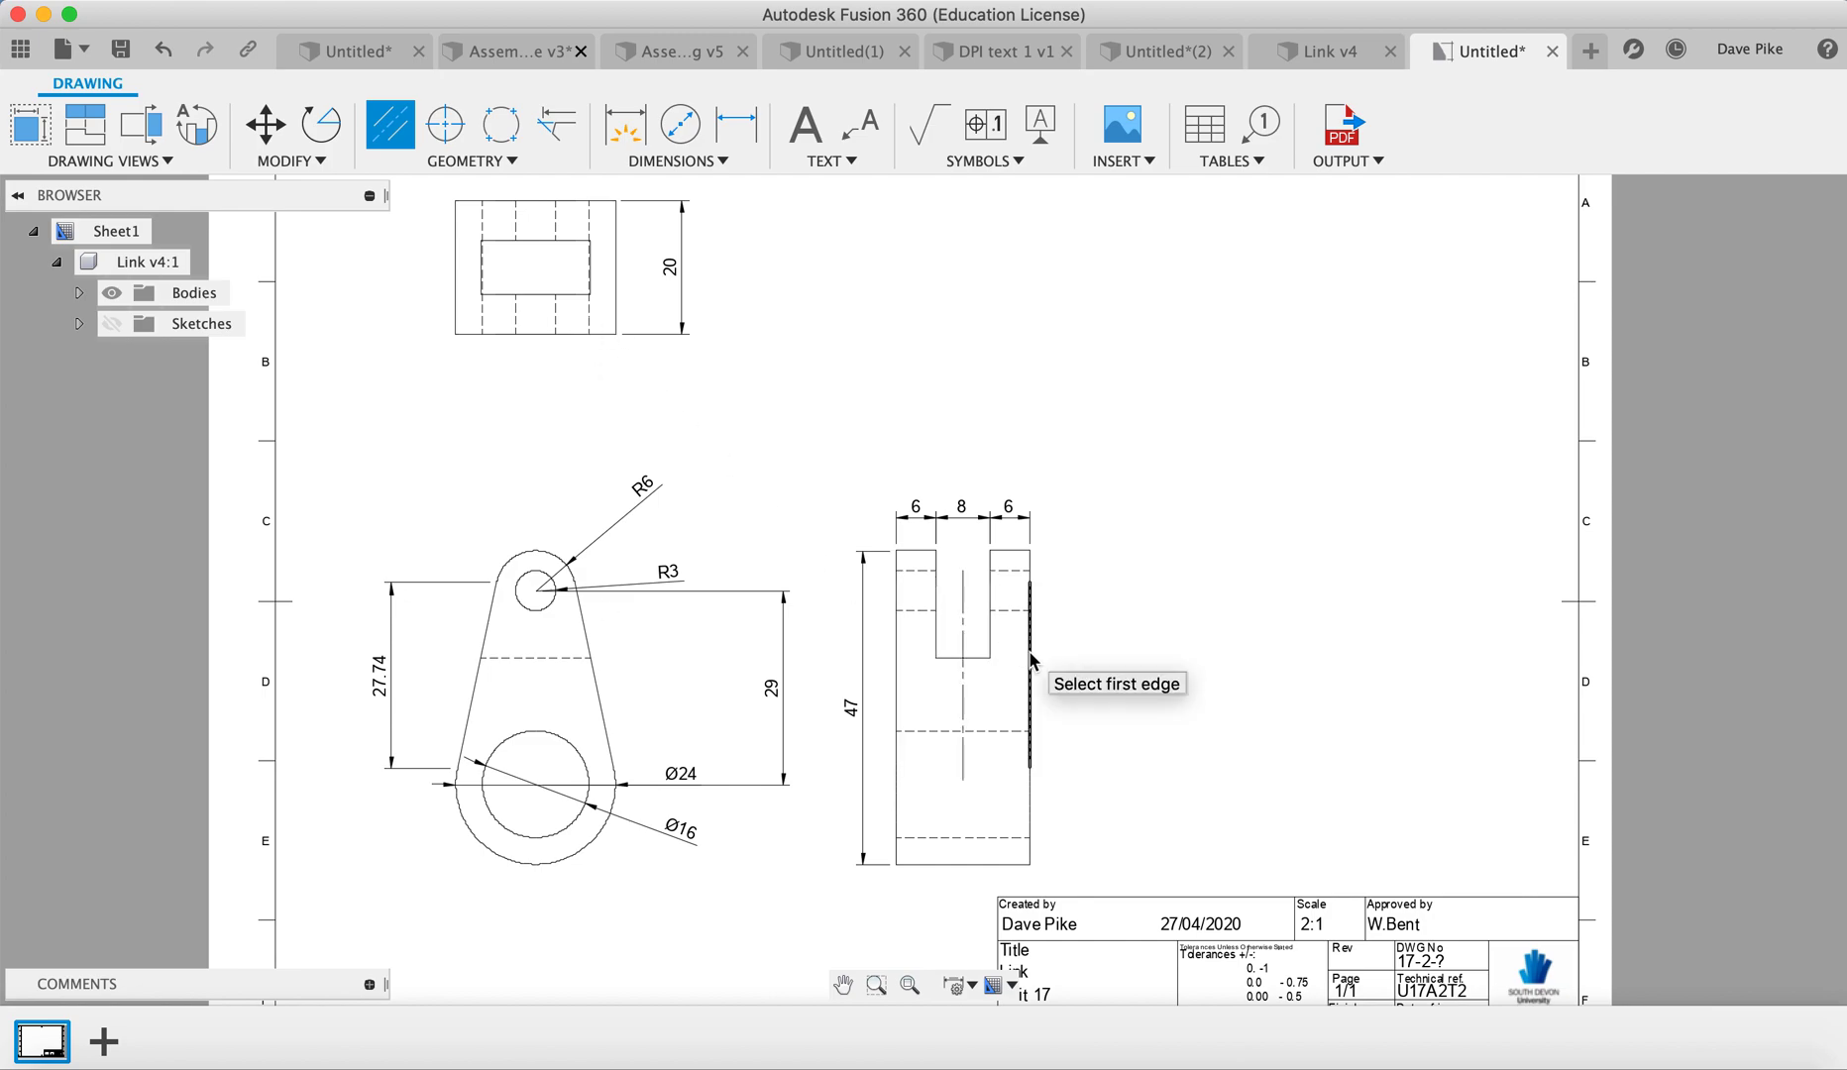
{"action": "left_click", "coordinate": [966, 609]}
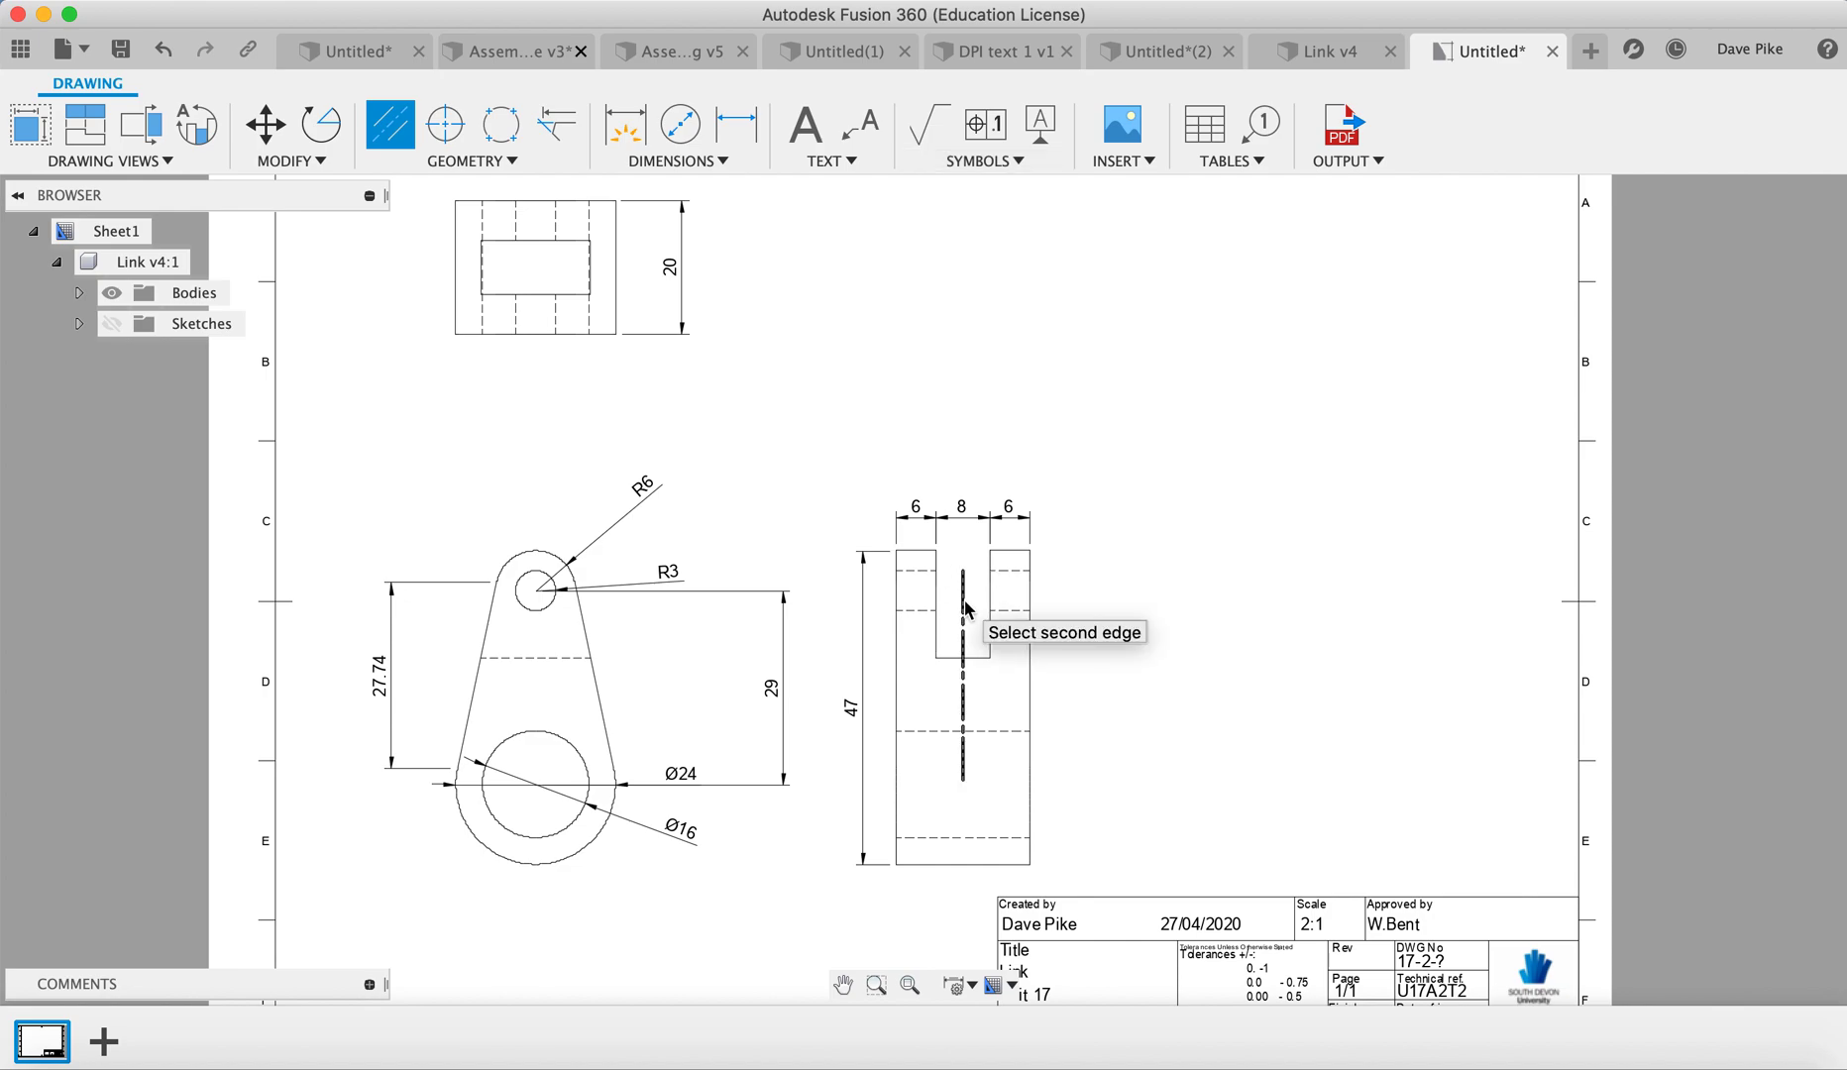
{"action": "left_click", "coordinate": [266, 124]}
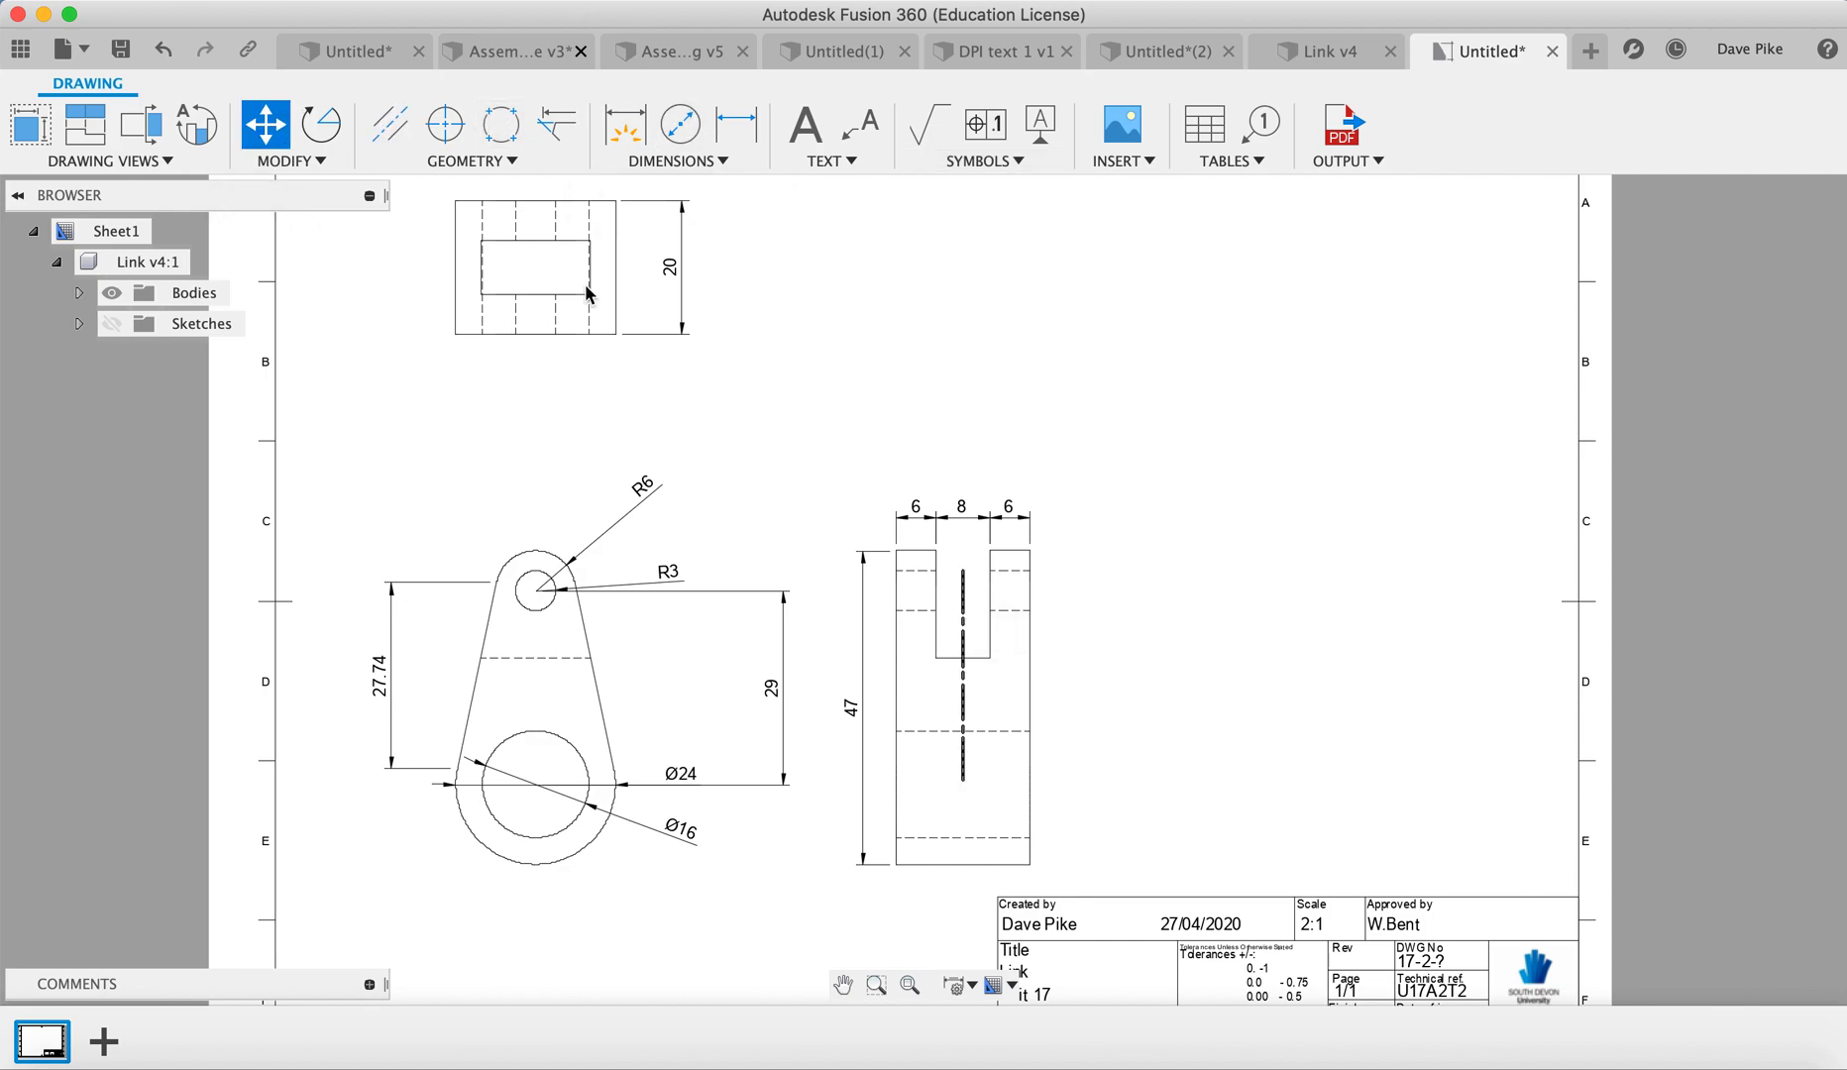
{"action": "left_click", "coordinate": [964, 634]}
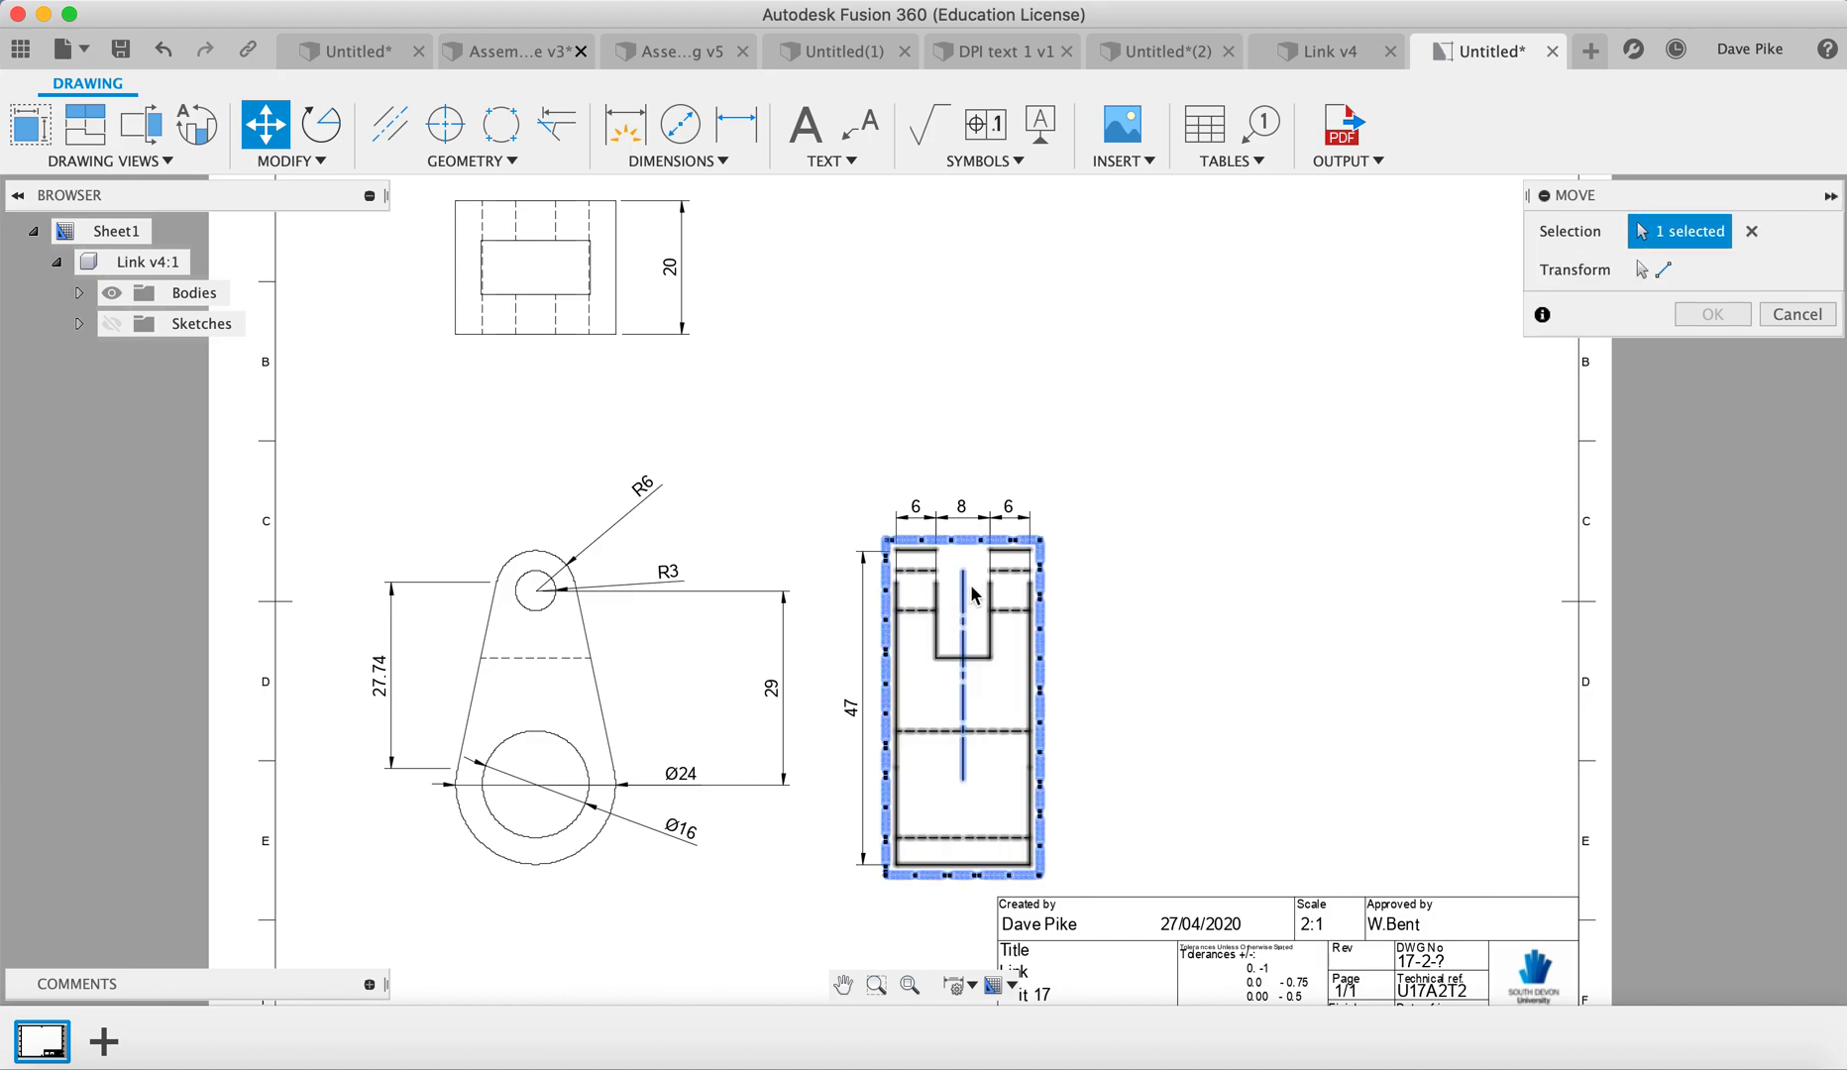
{"action": "left_click", "coordinate": [1652, 269]}
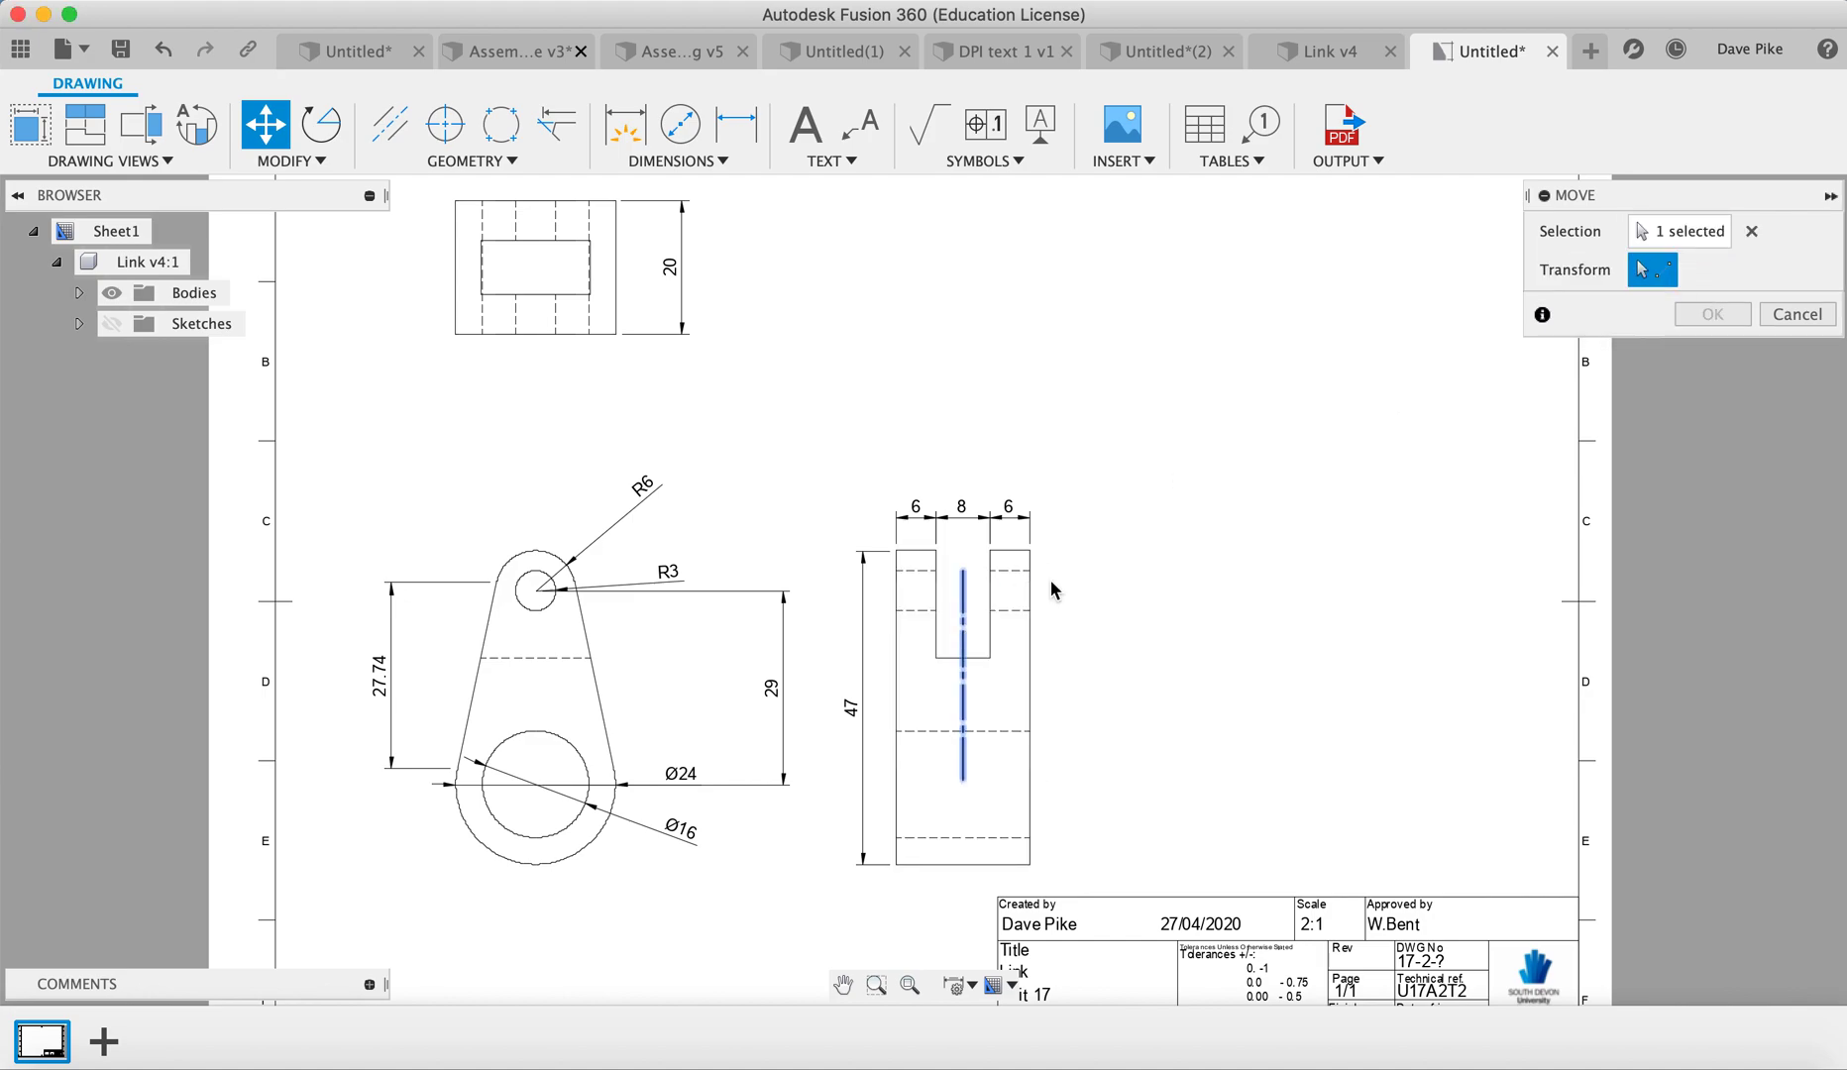
{"action": "left_click", "coordinate": [962, 571]}
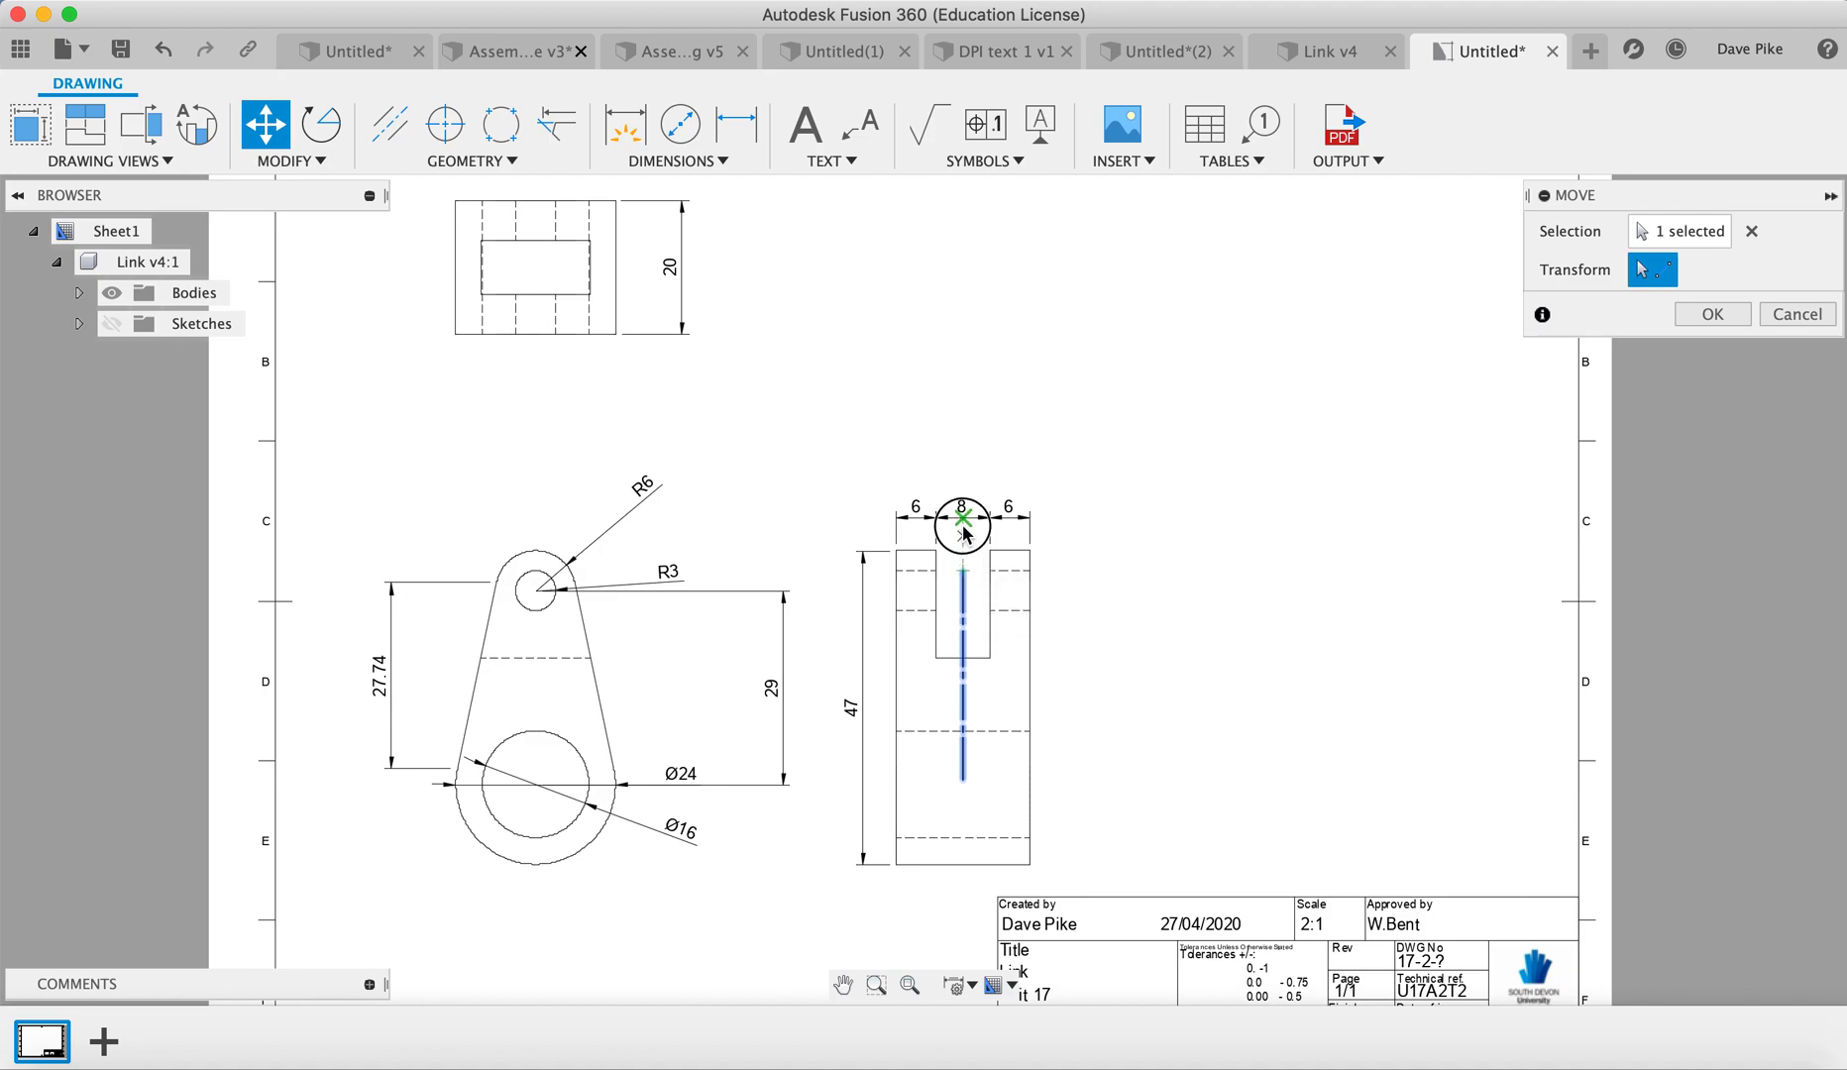
{"action": "left_click", "coordinate": [963, 485]}
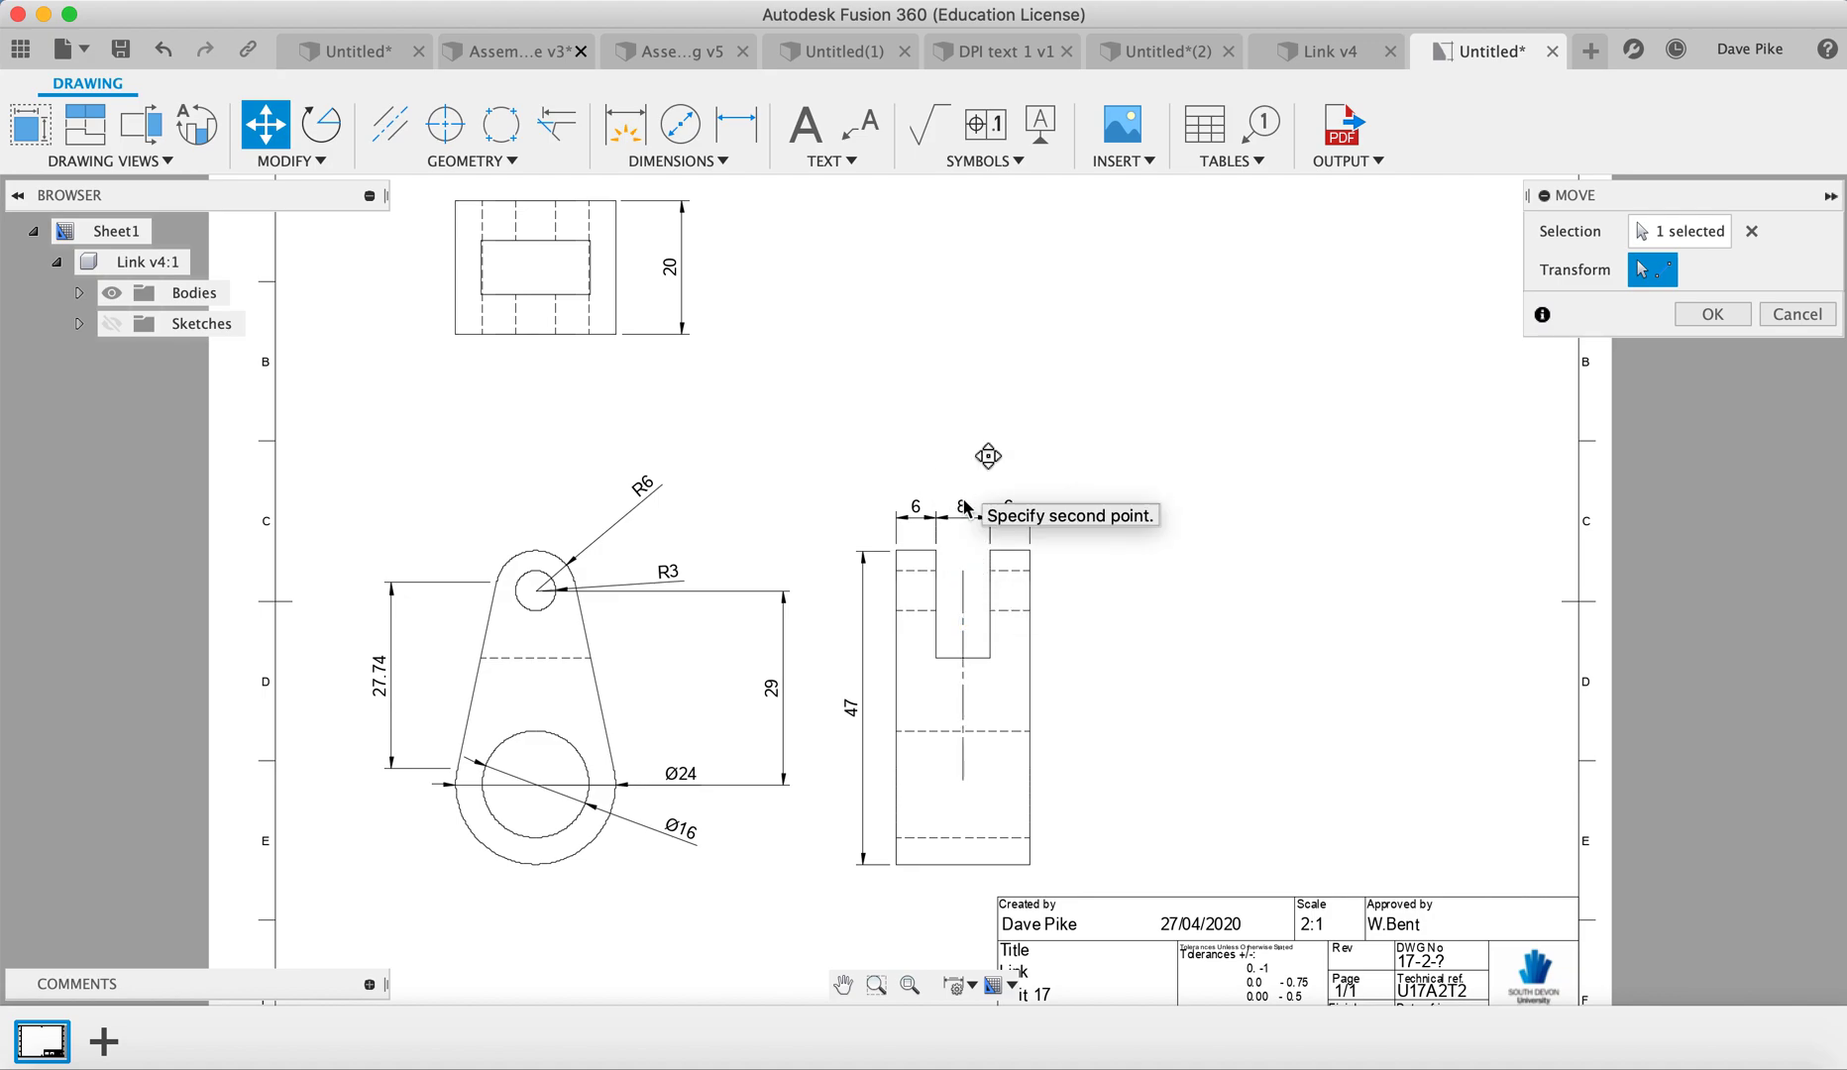
{"action": "left_click", "coordinate": [965, 492]}
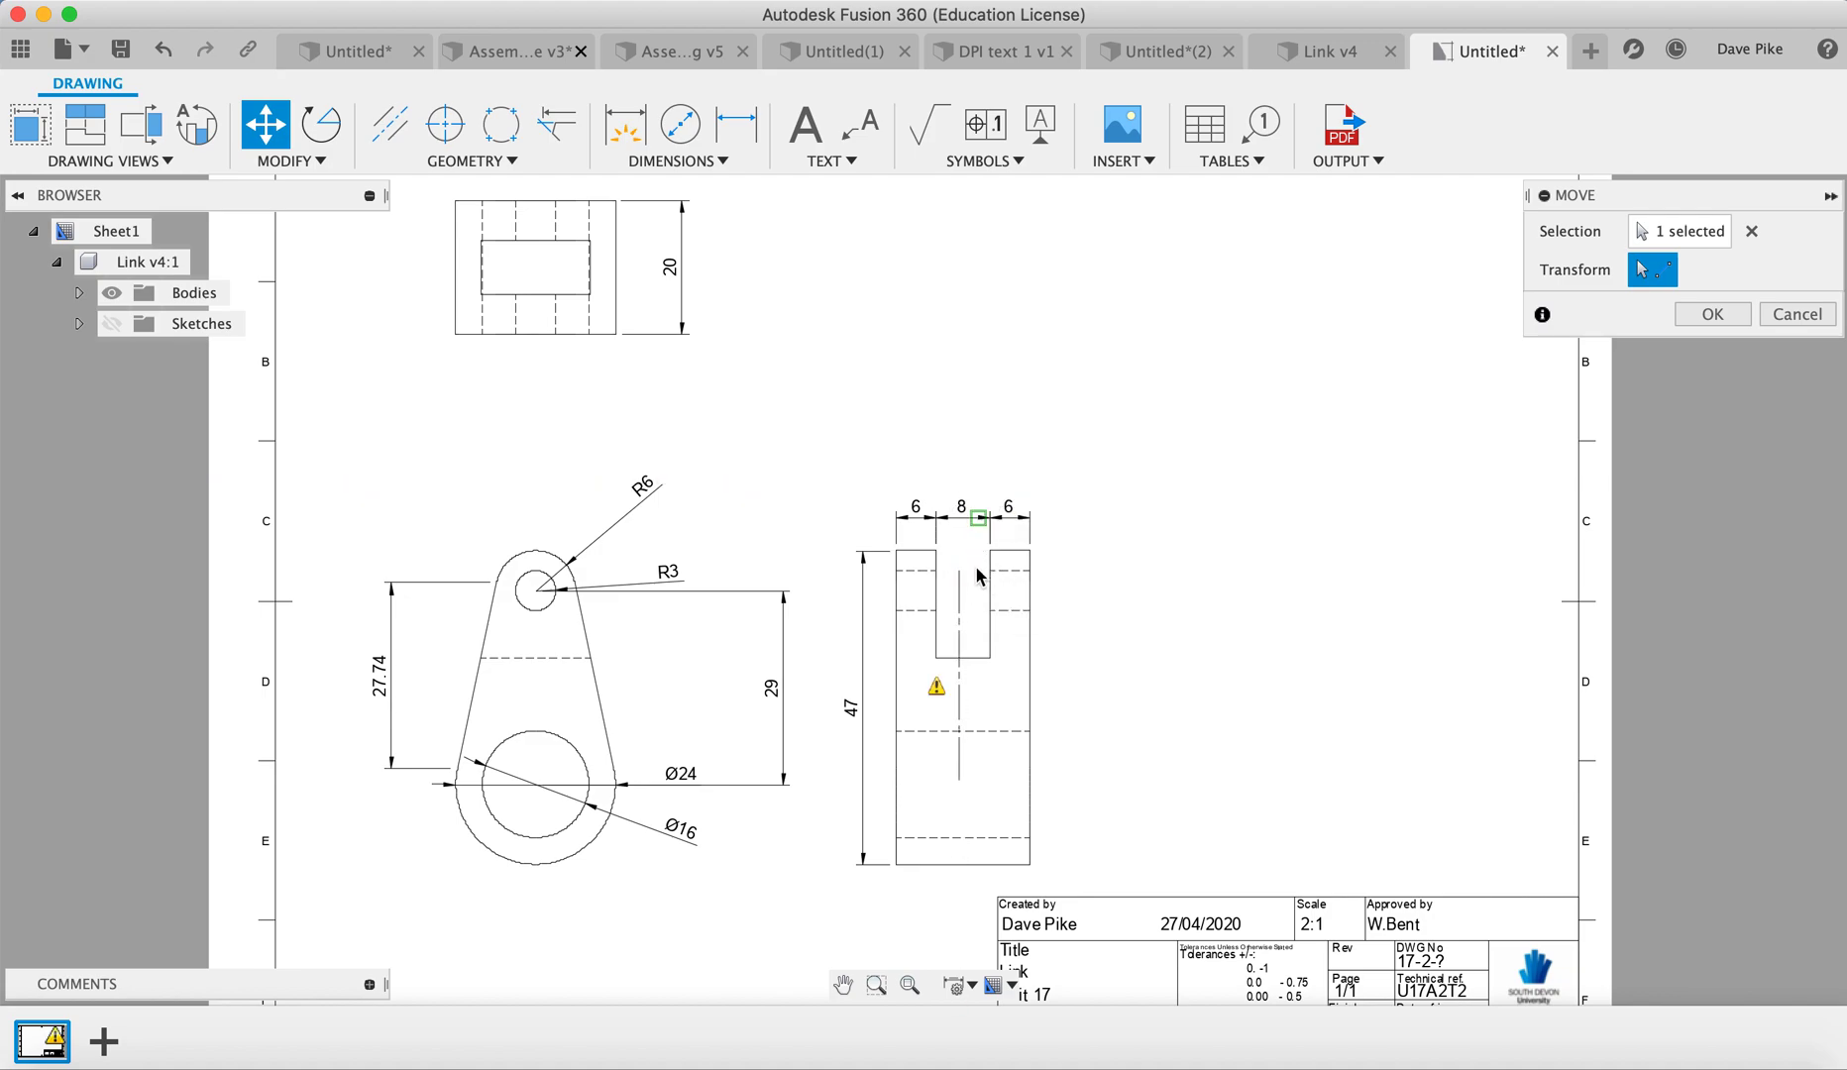
{"action": "key", "text": "Escape"}
{"action": "left_click", "coordinate": [958, 669]}
{"action": "key", "text": "Delete"}
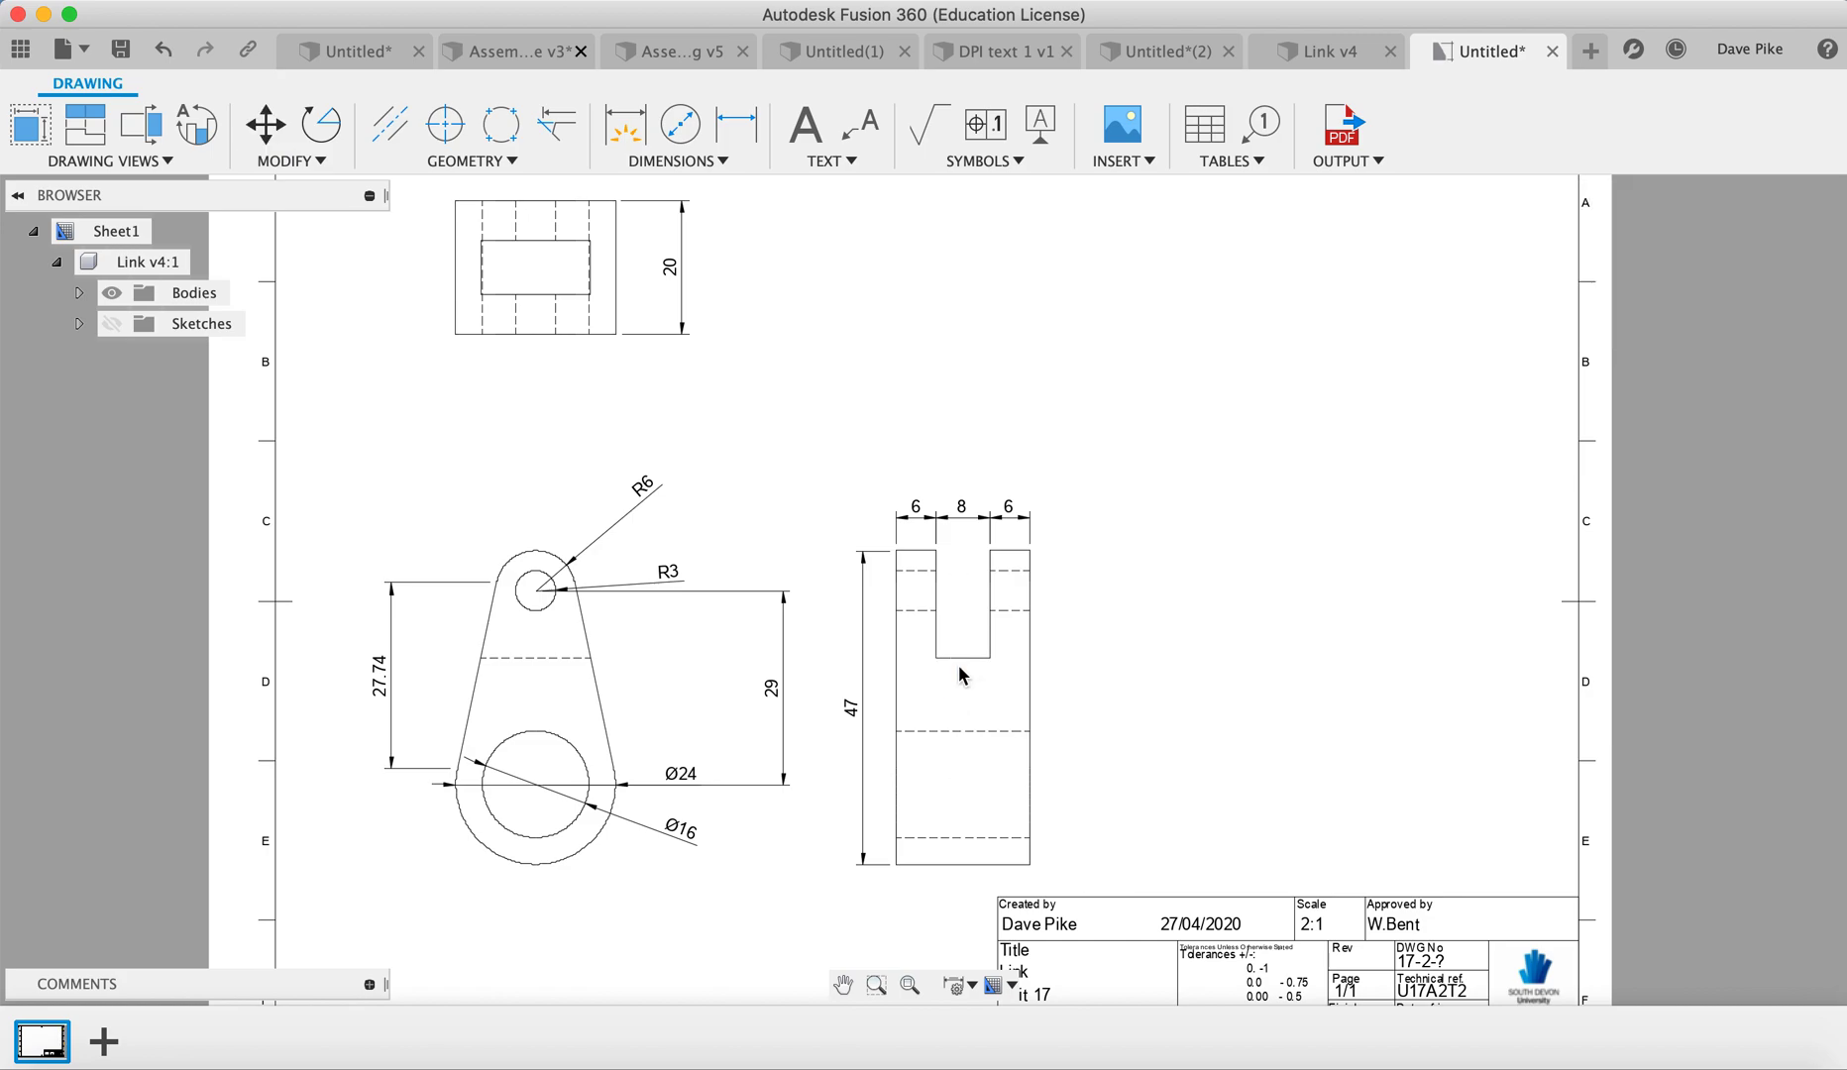
Step: Add a centerline between the side view's two outer edges
{"action": "left_click", "coordinate": [388, 124]}
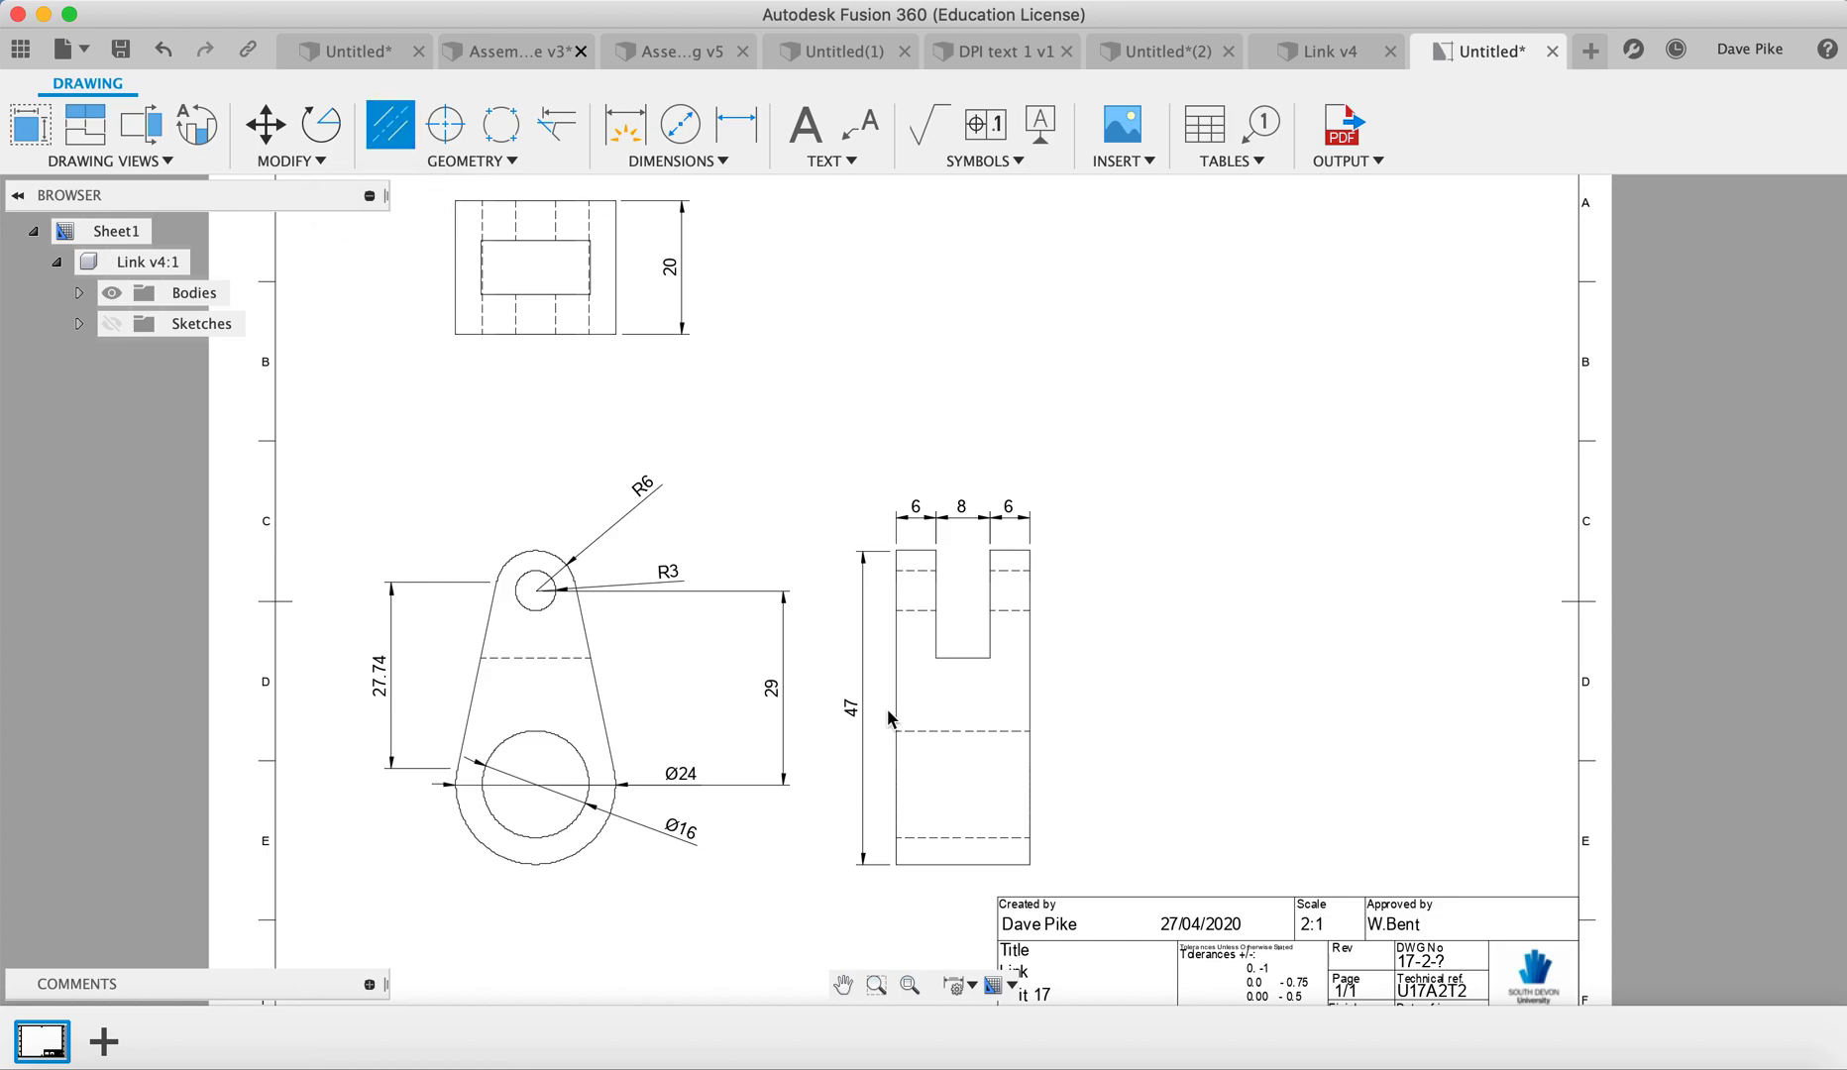
{"action": "left_click", "coordinate": [1031, 698]}
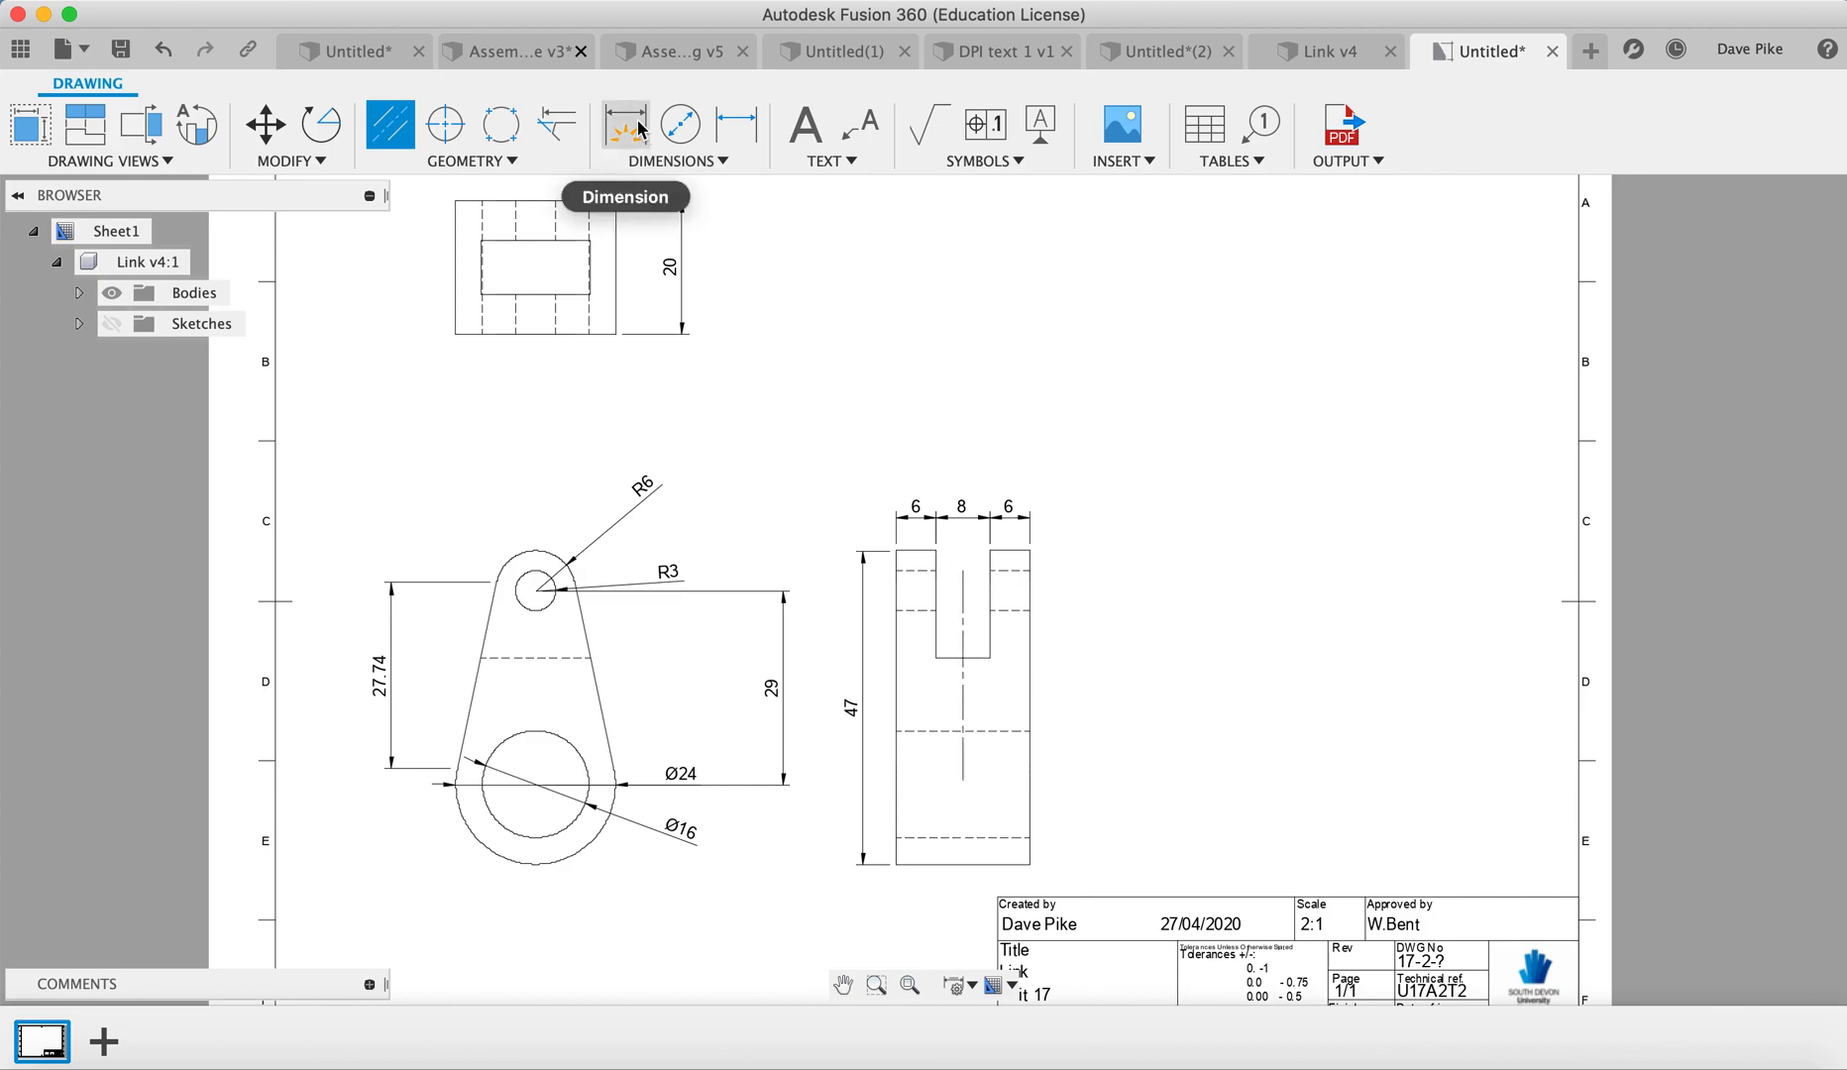
{"action": "left_click", "coordinate": [266, 124]}
{"action": "left_click", "coordinate": [963, 693]}
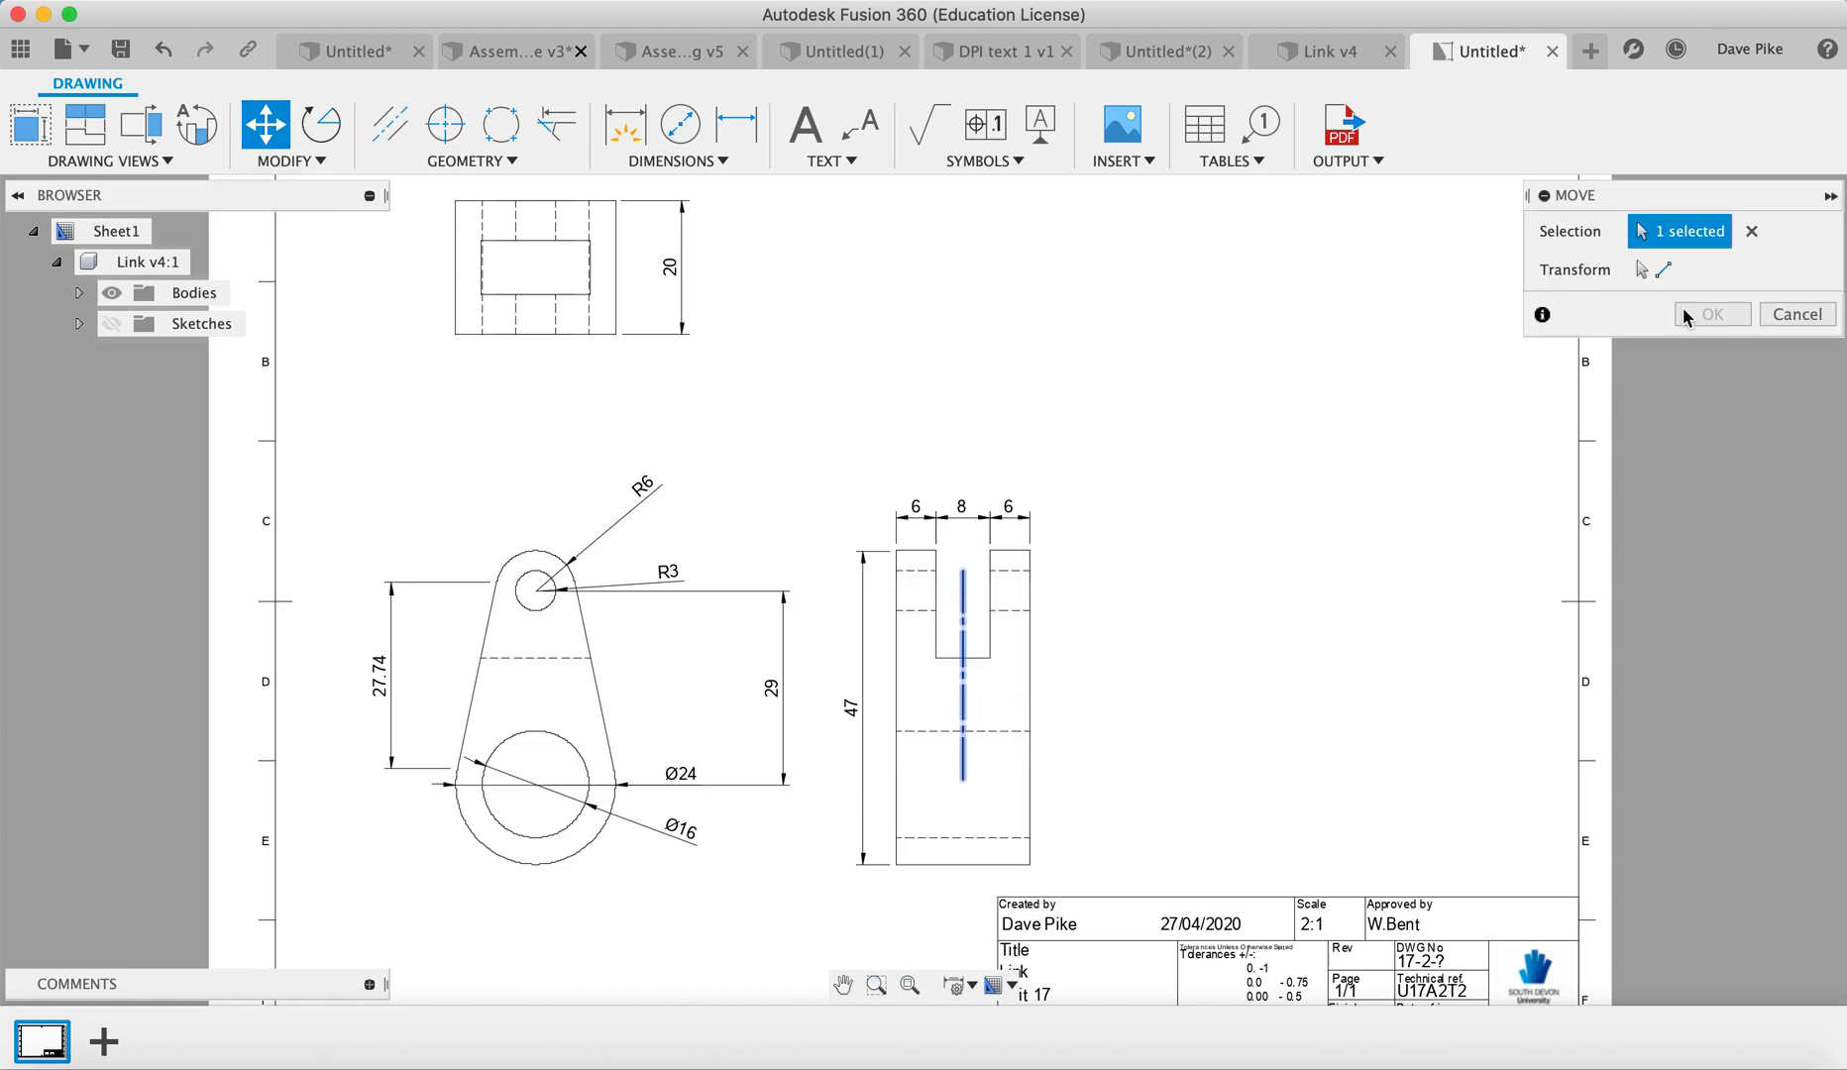
{"action": "left_click", "coordinate": [1797, 309]}
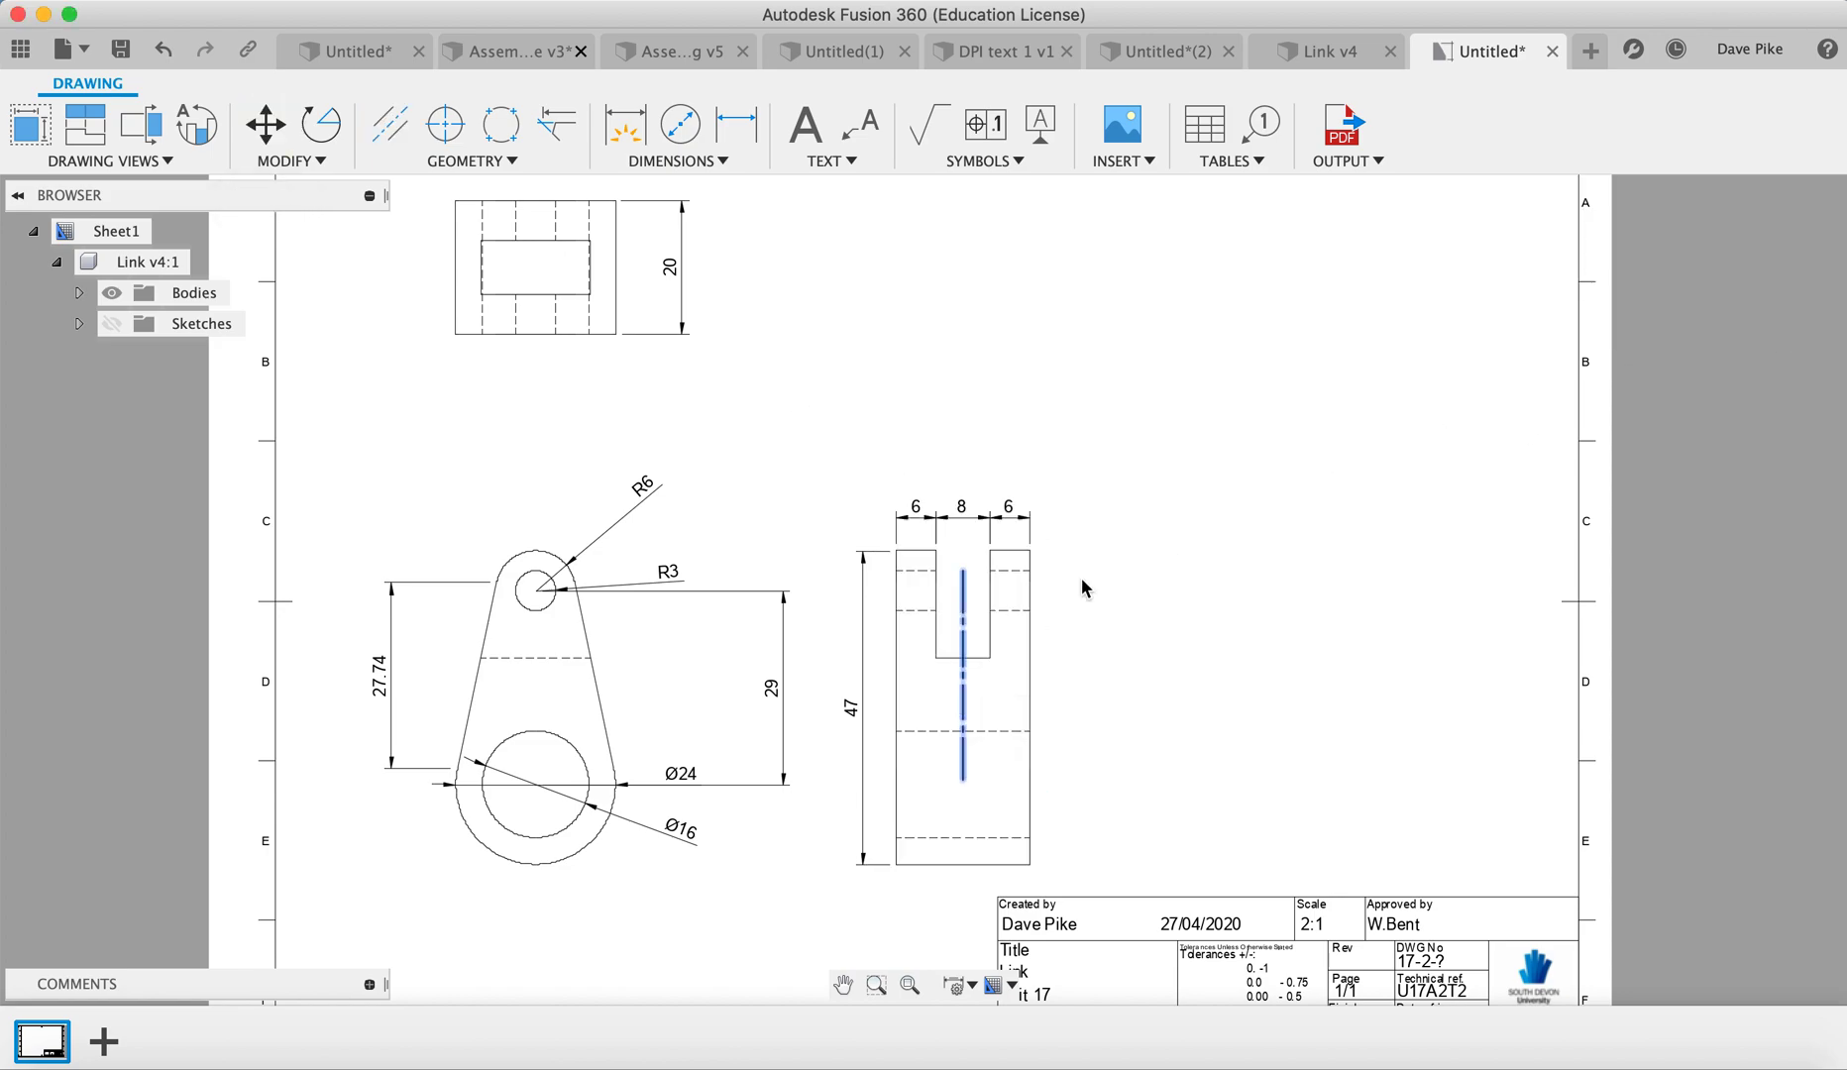
Step: Extend the centerline's ends beyond the side view's top and bottom edges
{"action": "left_click", "coordinate": [963, 584]}
{"action": "left_click_drag", "start_coordinate": [963, 572], "coordinate": [962, 483]}
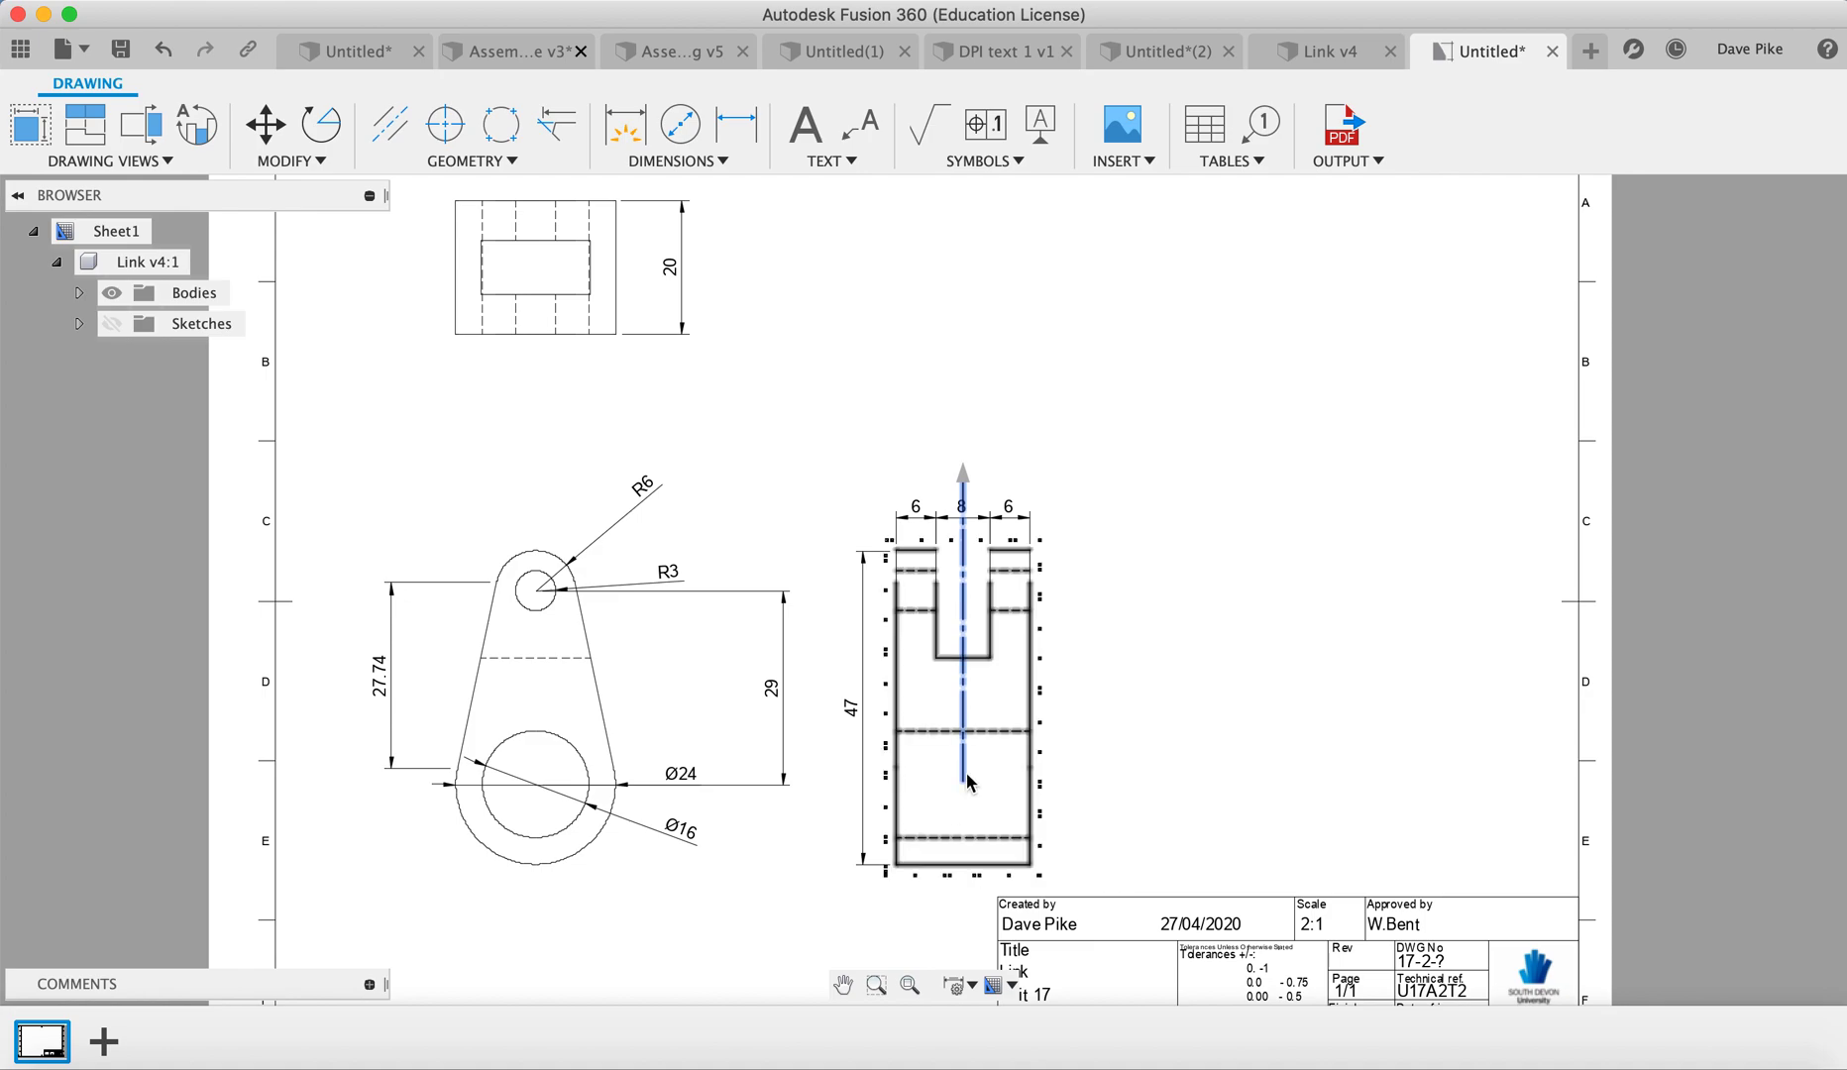
{"action": "left_click_drag", "start_coordinate": [966, 777], "coordinate": [960, 905]}
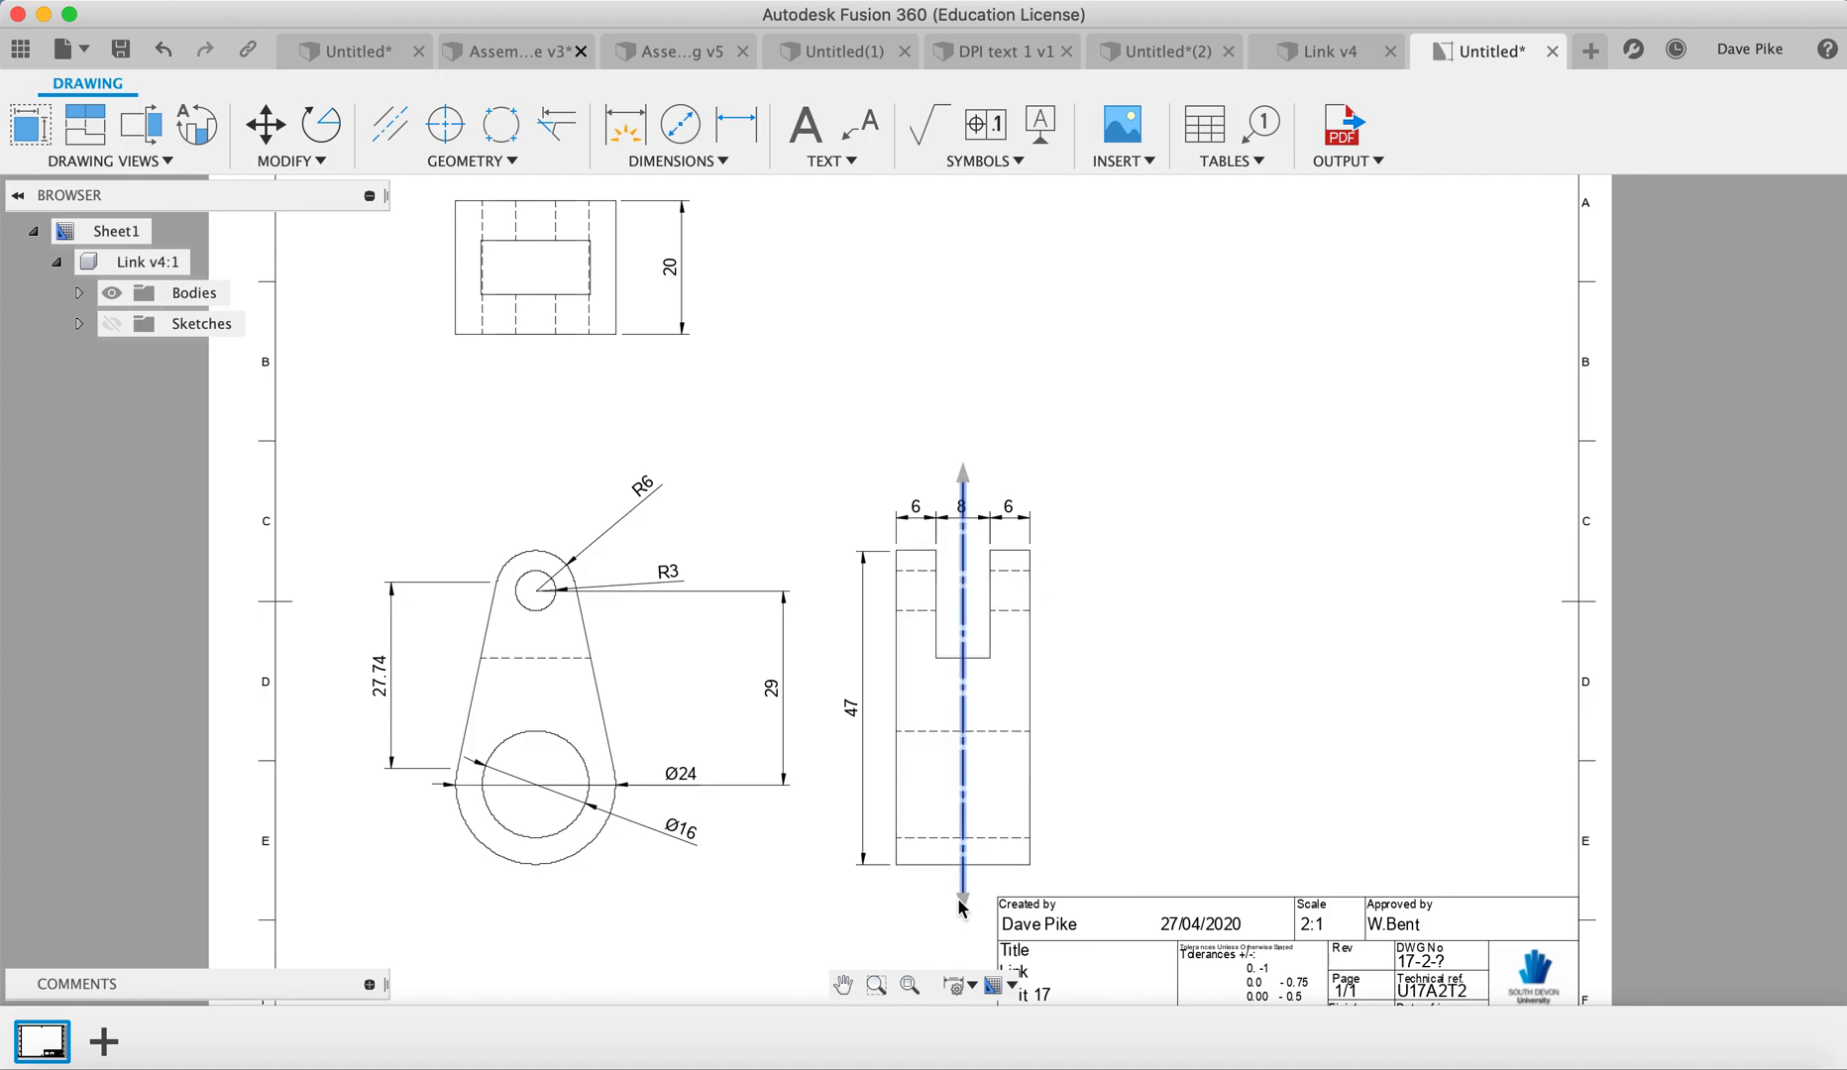
{"action": "left_click", "coordinate": [1155, 763]}
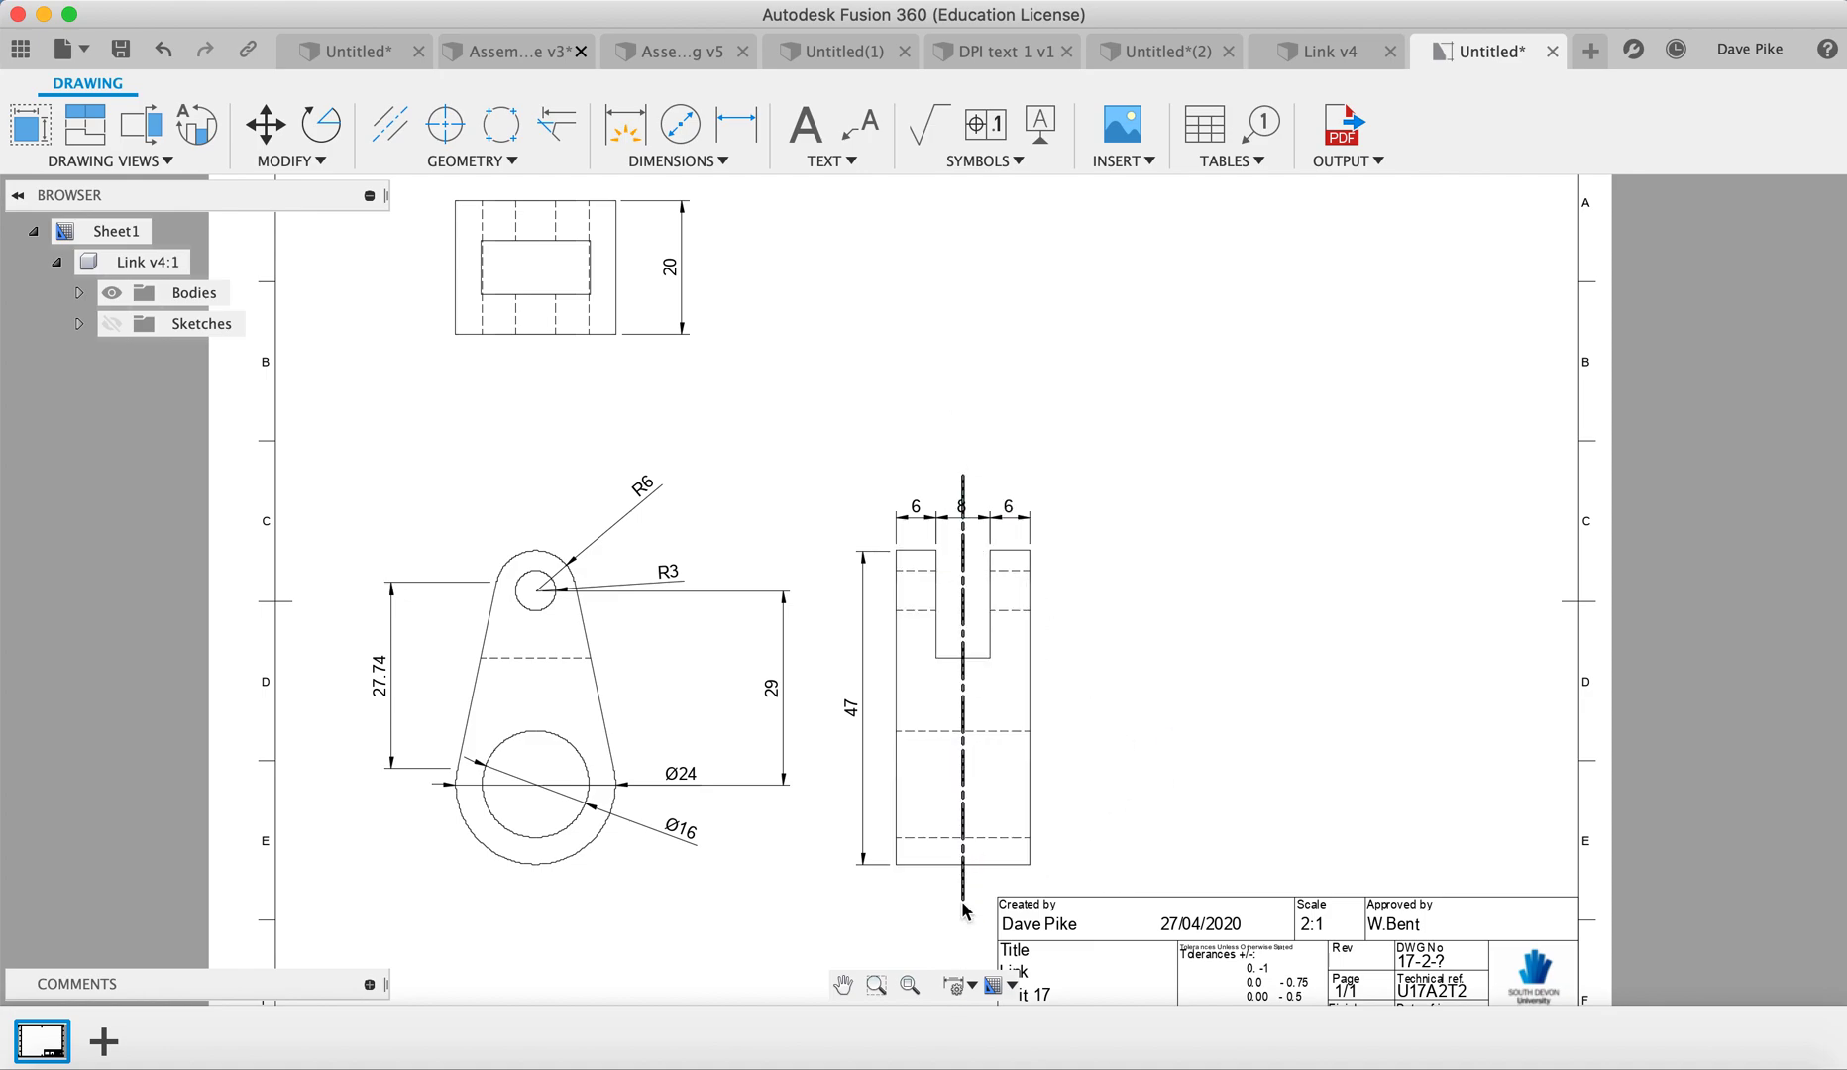
{"action": "left_click", "coordinate": [536, 767]}
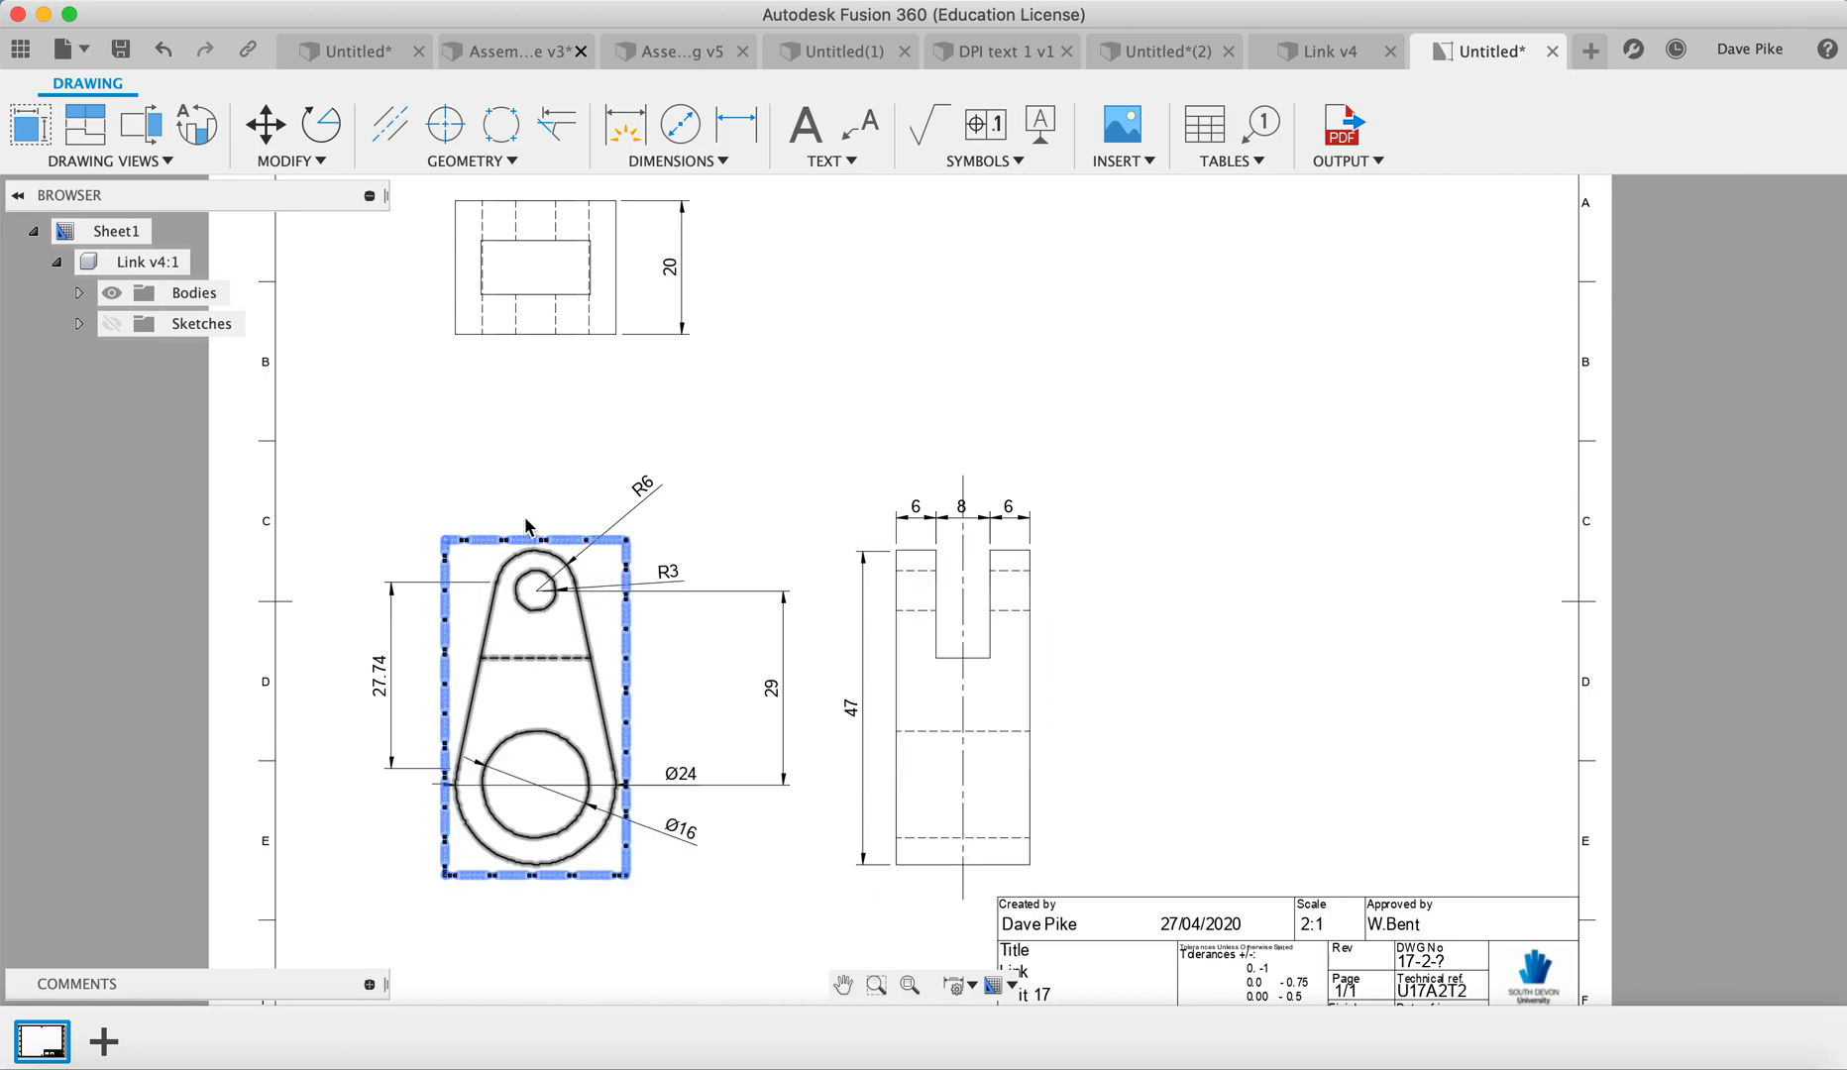
Step: Attach balloon 1 to the side view's right edge, placing it just to the right
{"action": "left_click", "coordinate": [561, 282]}
{"action": "left_click", "coordinate": [632, 416]}
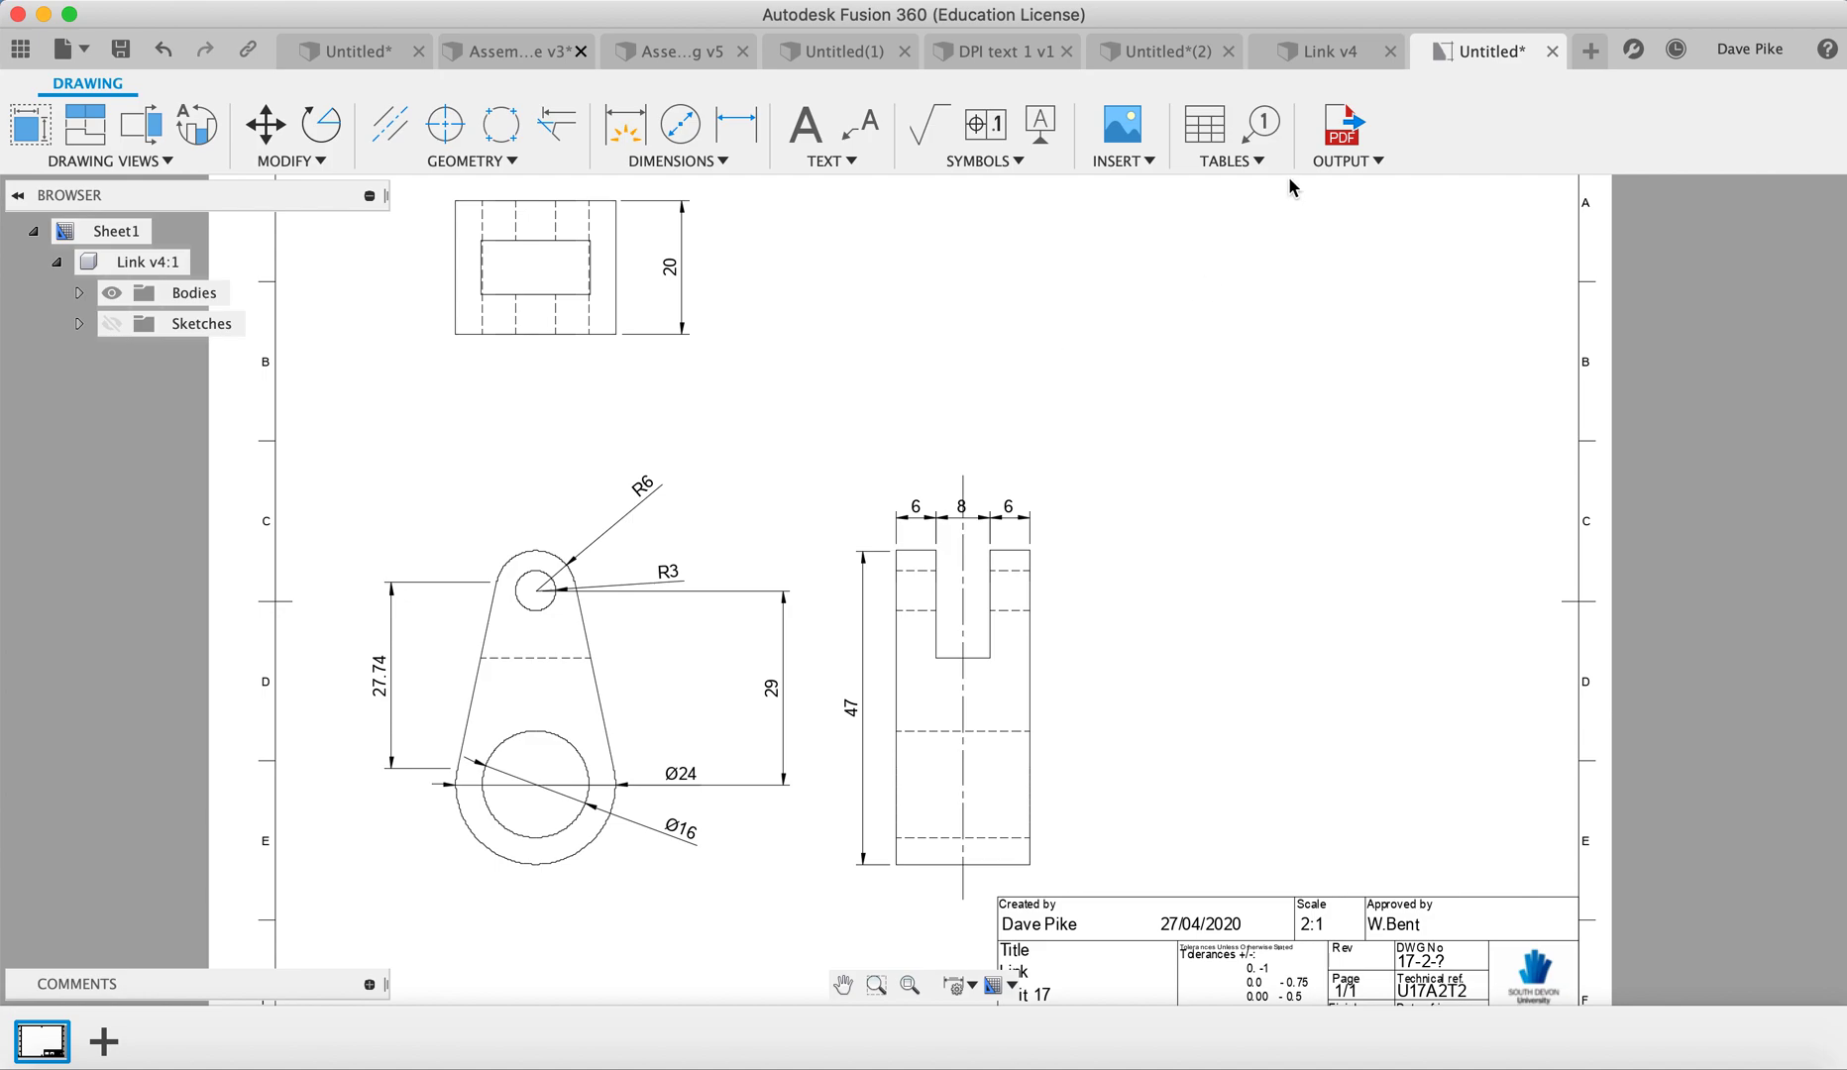
{"action": "left_click", "coordinate": [1232, 161]}
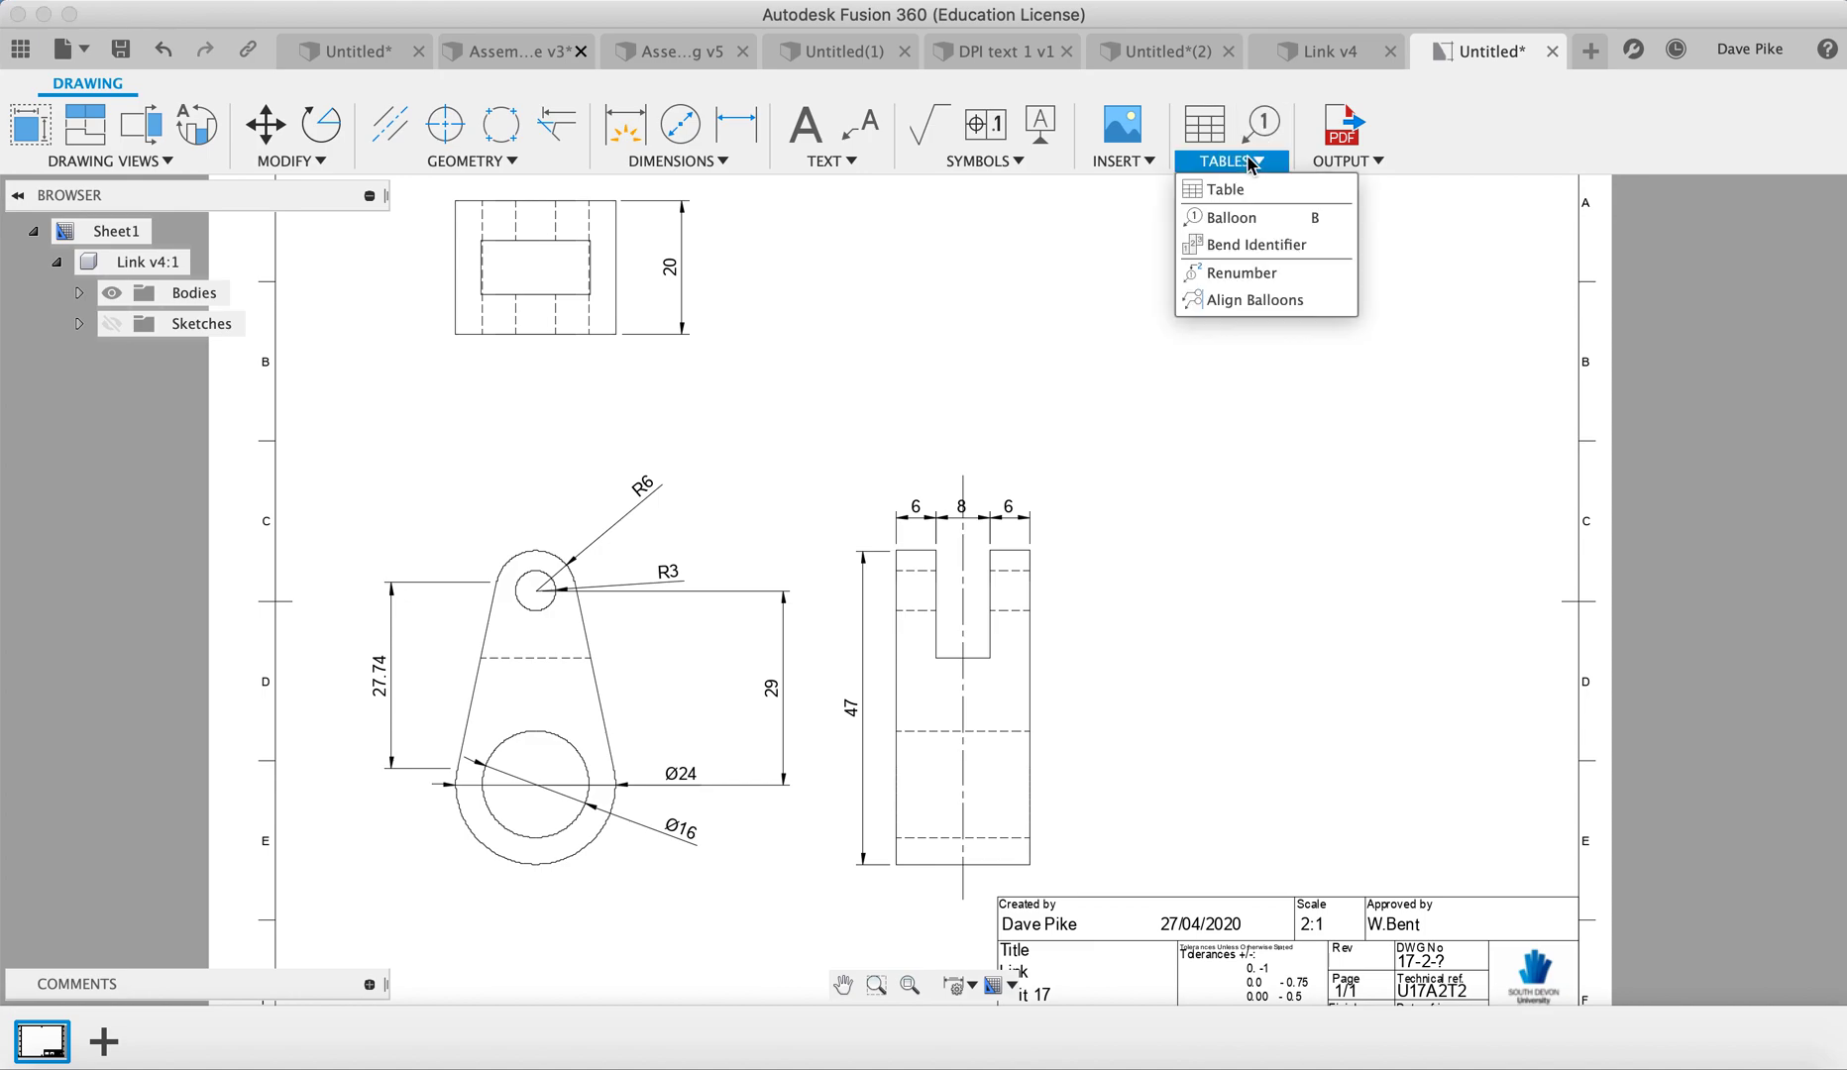
{"action": "left_click", "coordinate": [1262, 127]}
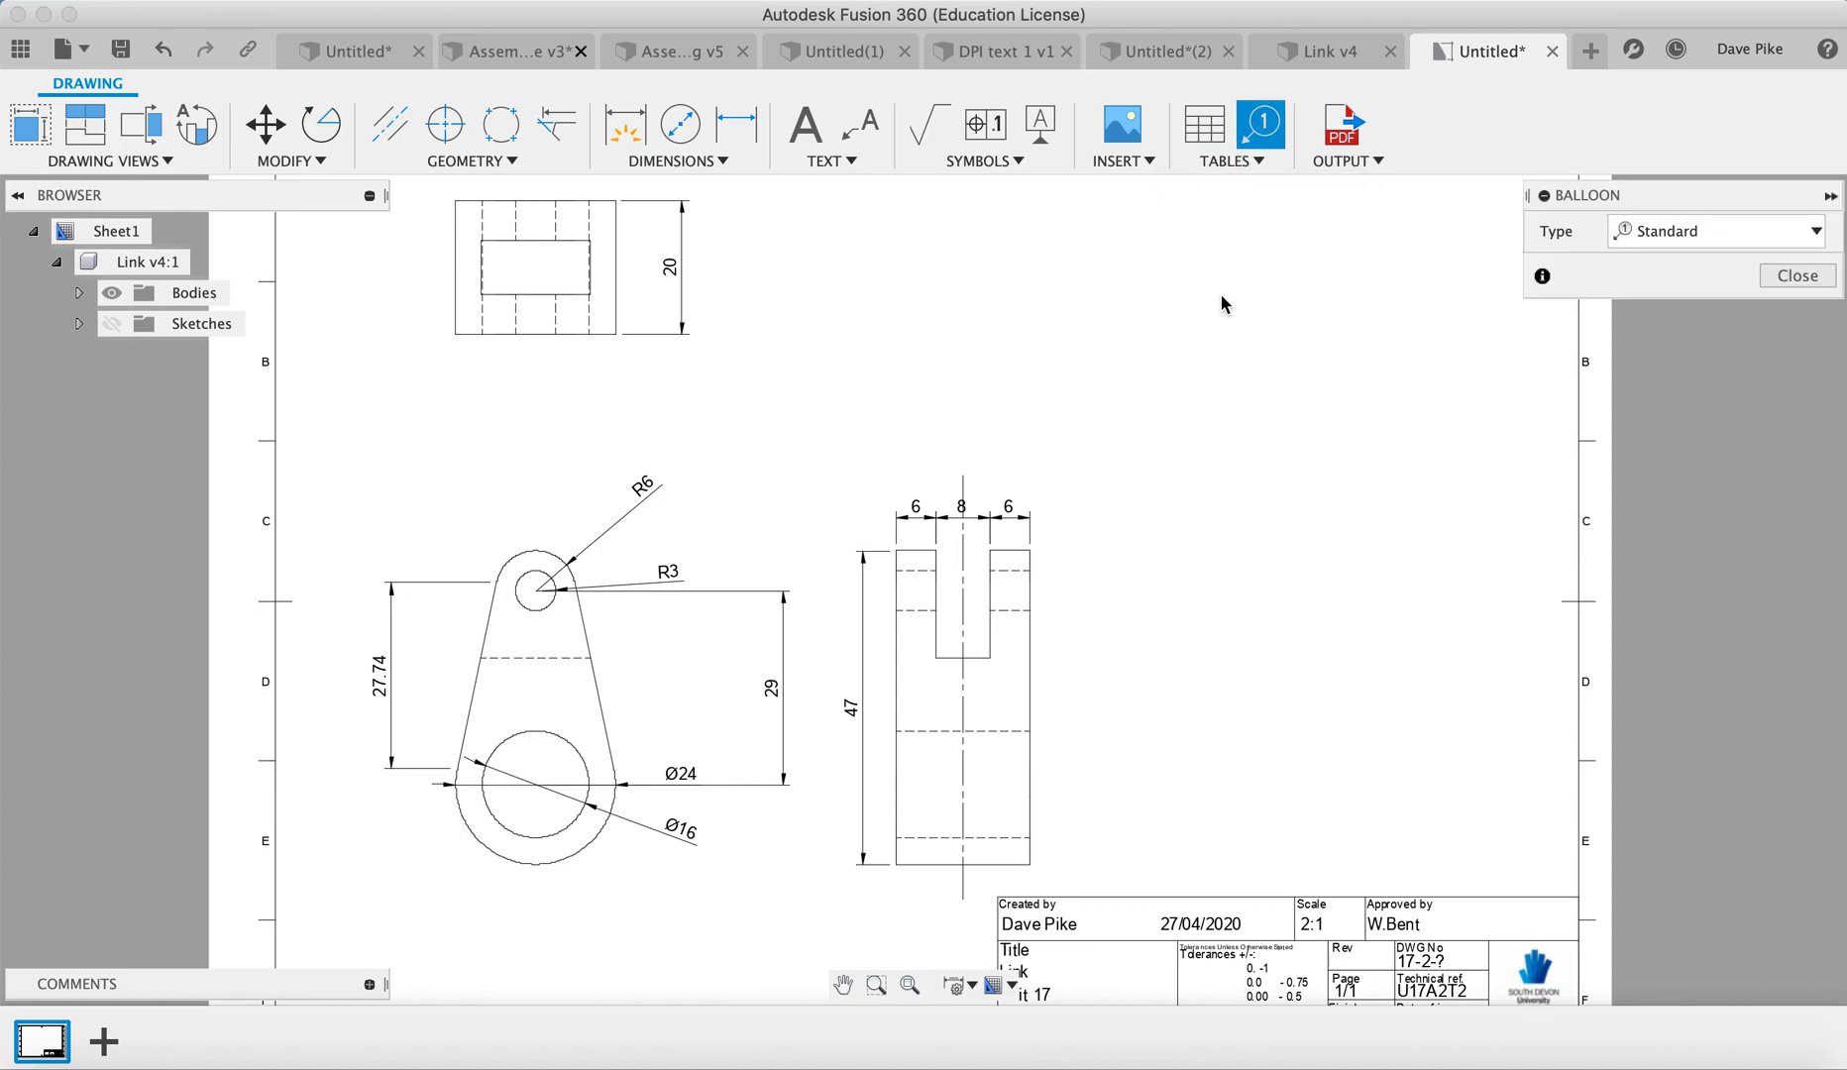
{"action": "left_click", "coordinate": [1032, 567]}
{"action": "left_click", "coordinate": [1094, 542]}
{"action": "left_click", "coordinate": [1203, 144]}
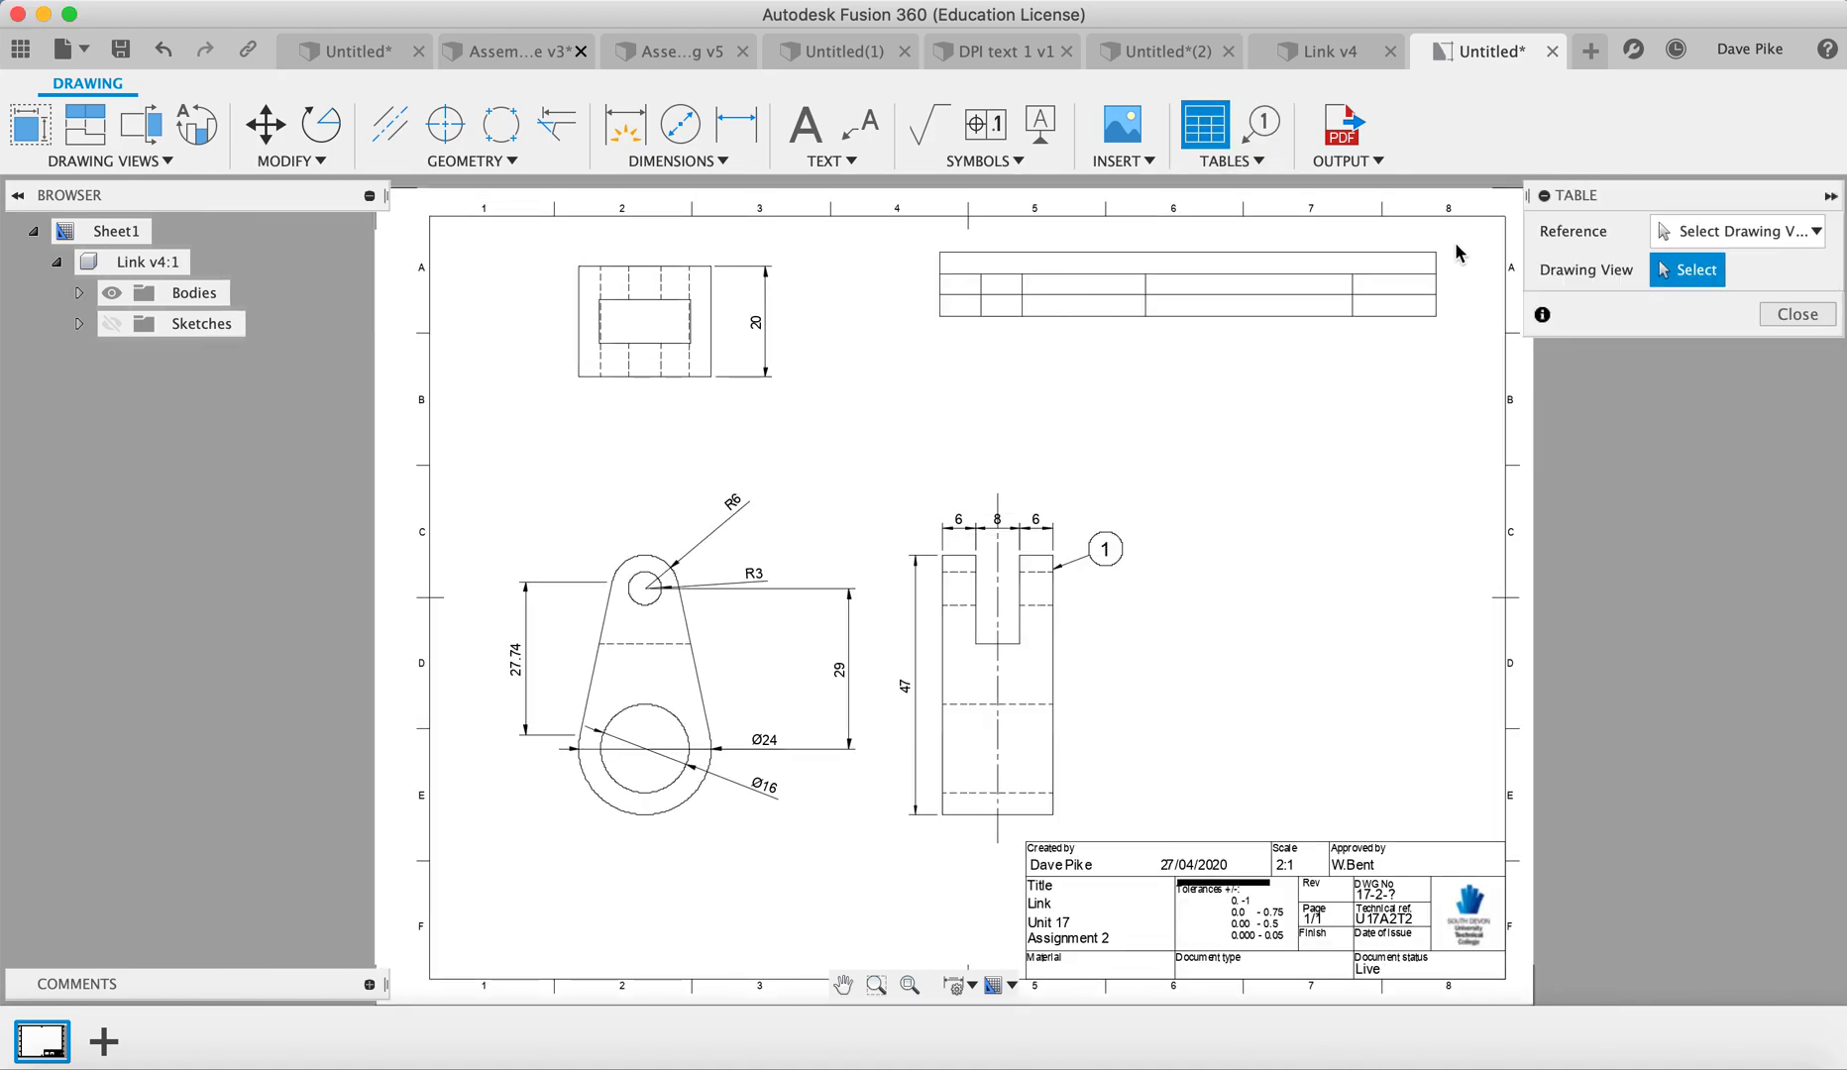
Step: Place the parts list (item 1, qty 1, Link, Steel) at the sheet's top-right corner
{"action": "left_click", "coordinate": [1498, 236]}
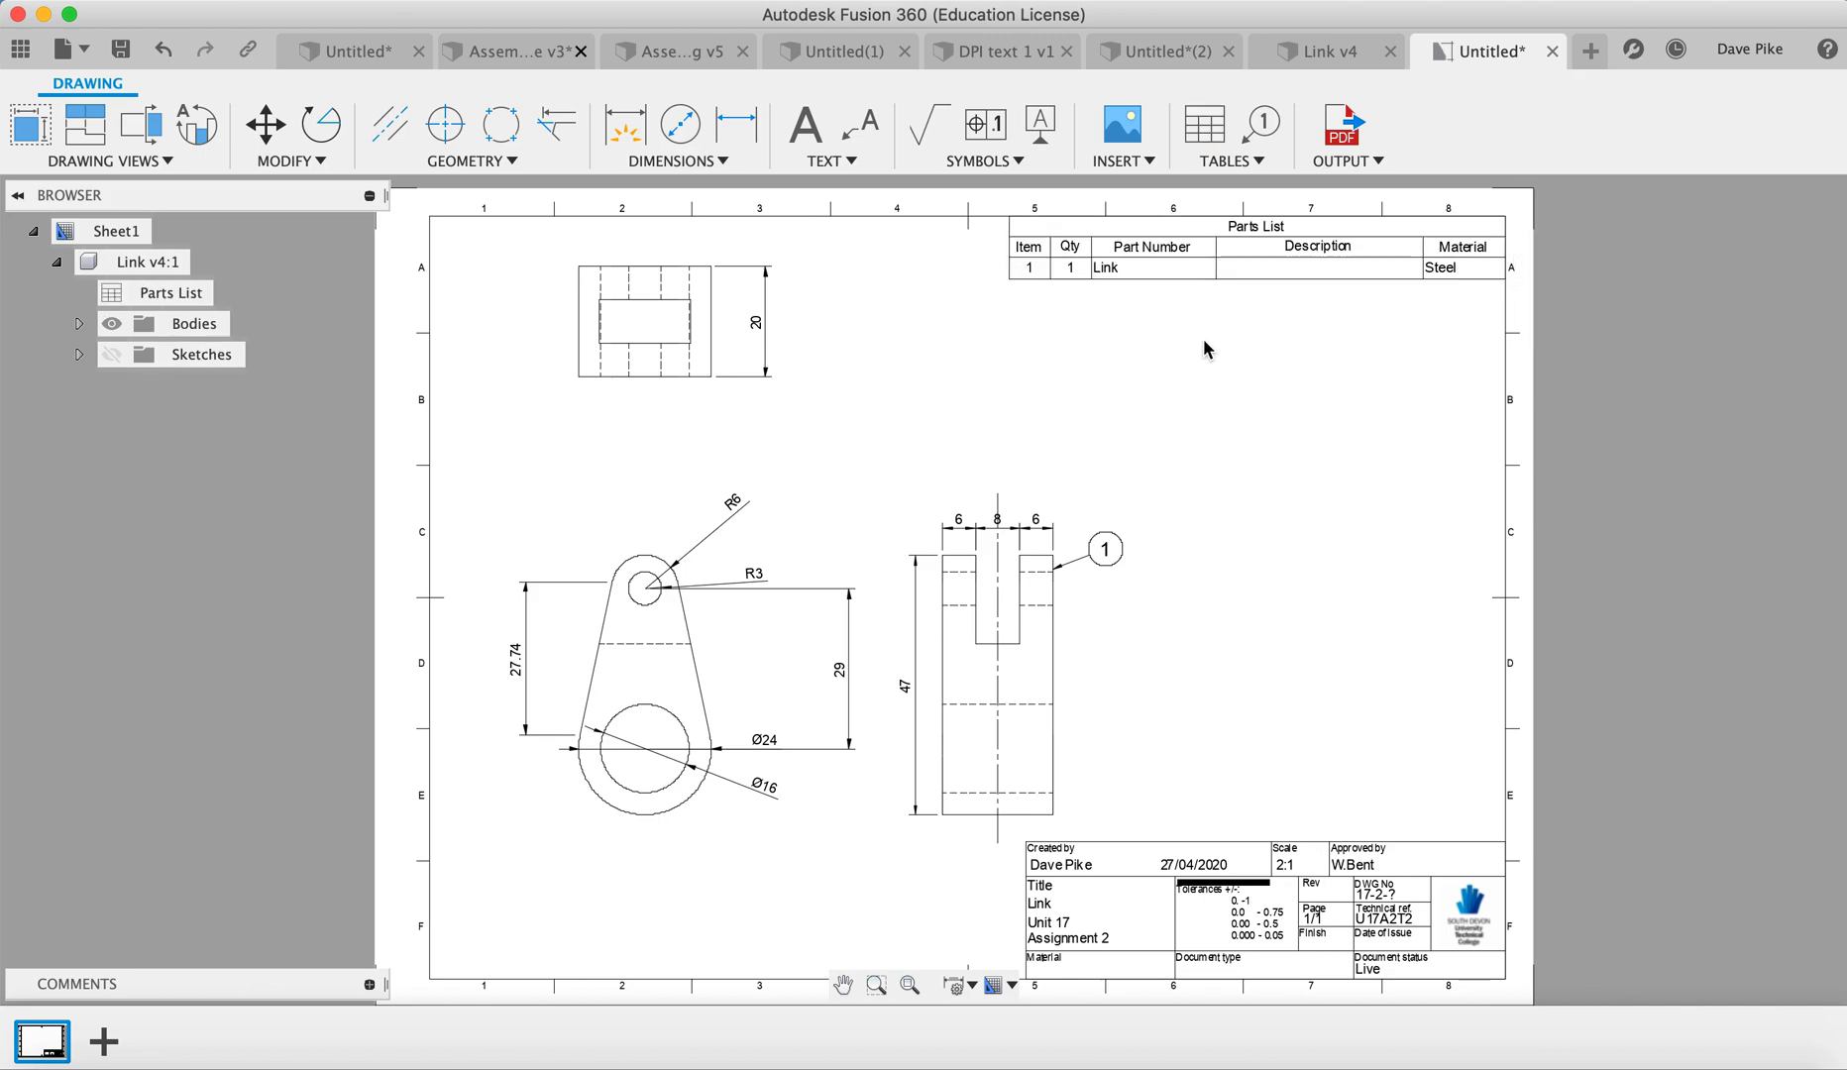
{"action": "left_click", "coordinate": [1122, 252]}
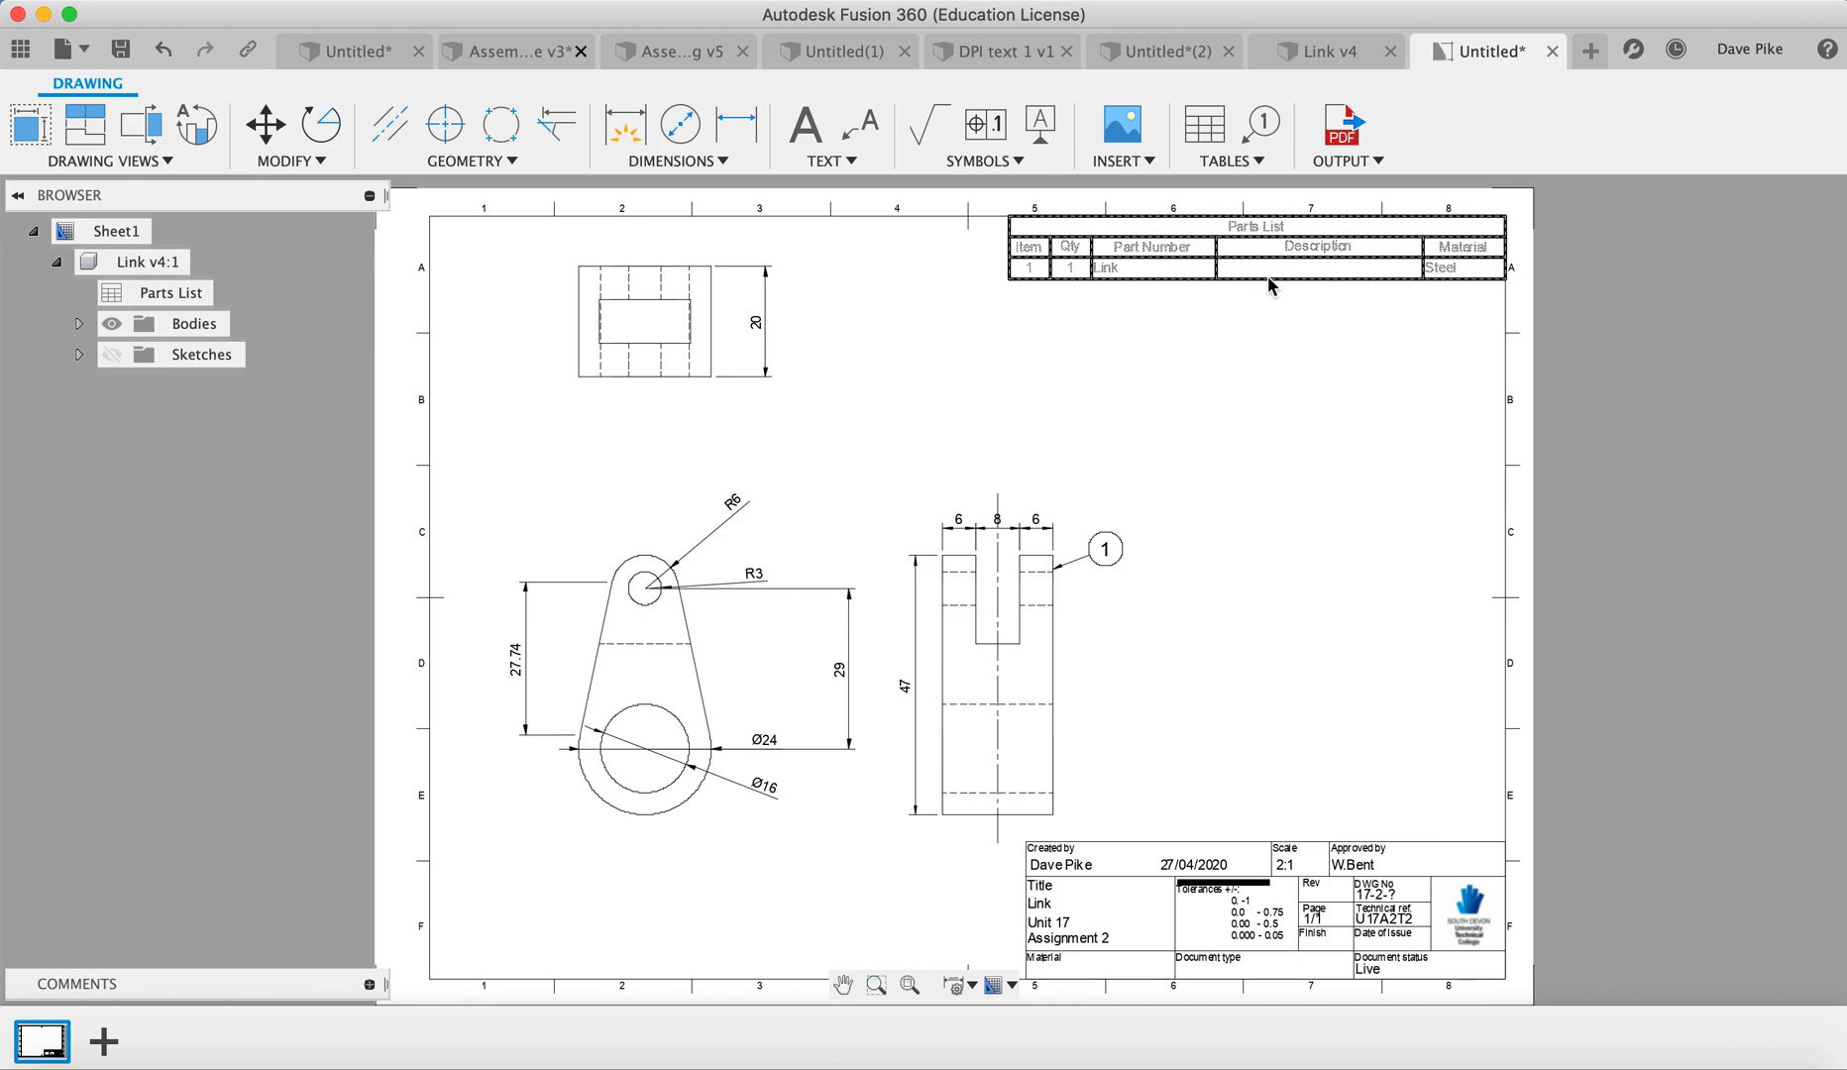
{"action": "left_click", "coordinate": [1063, 465]}
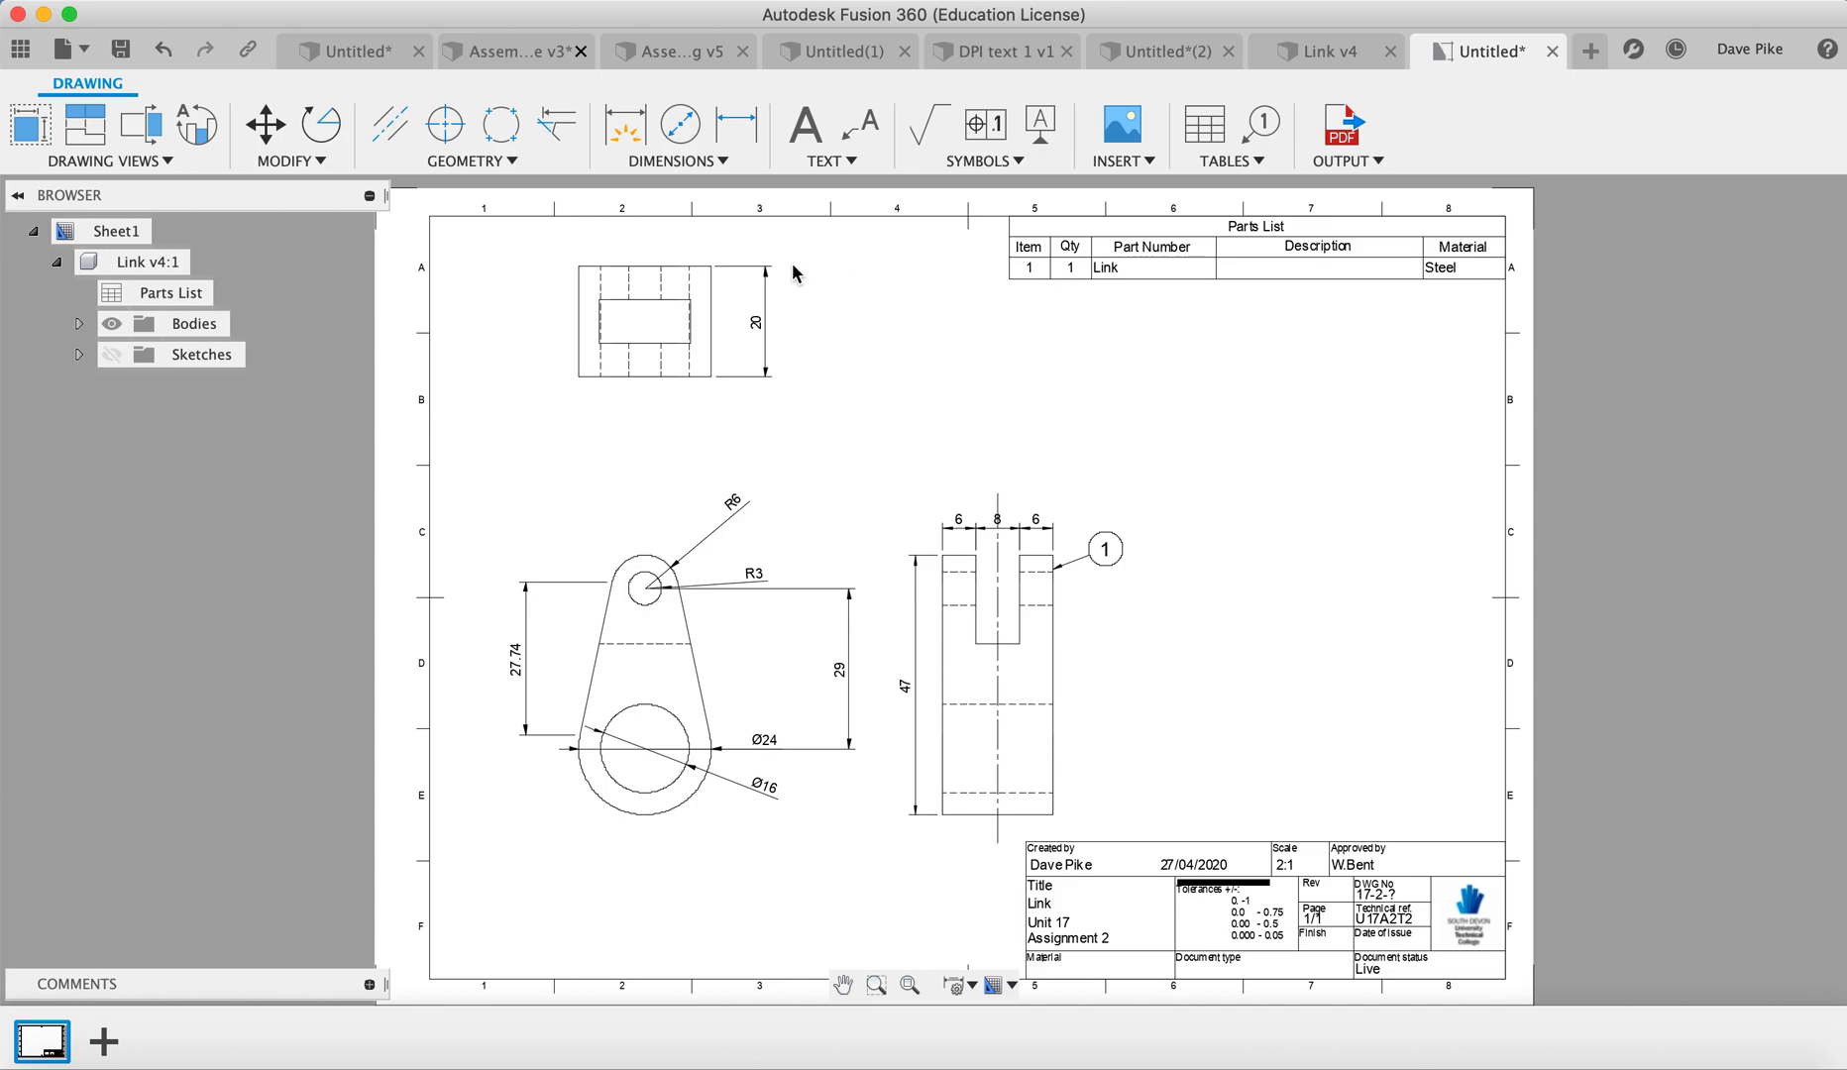
Step: Choose Output PDF from the Output menu to bring up the PDF export settings
{"action": "left_click", "coordinate": [1338, 161]}
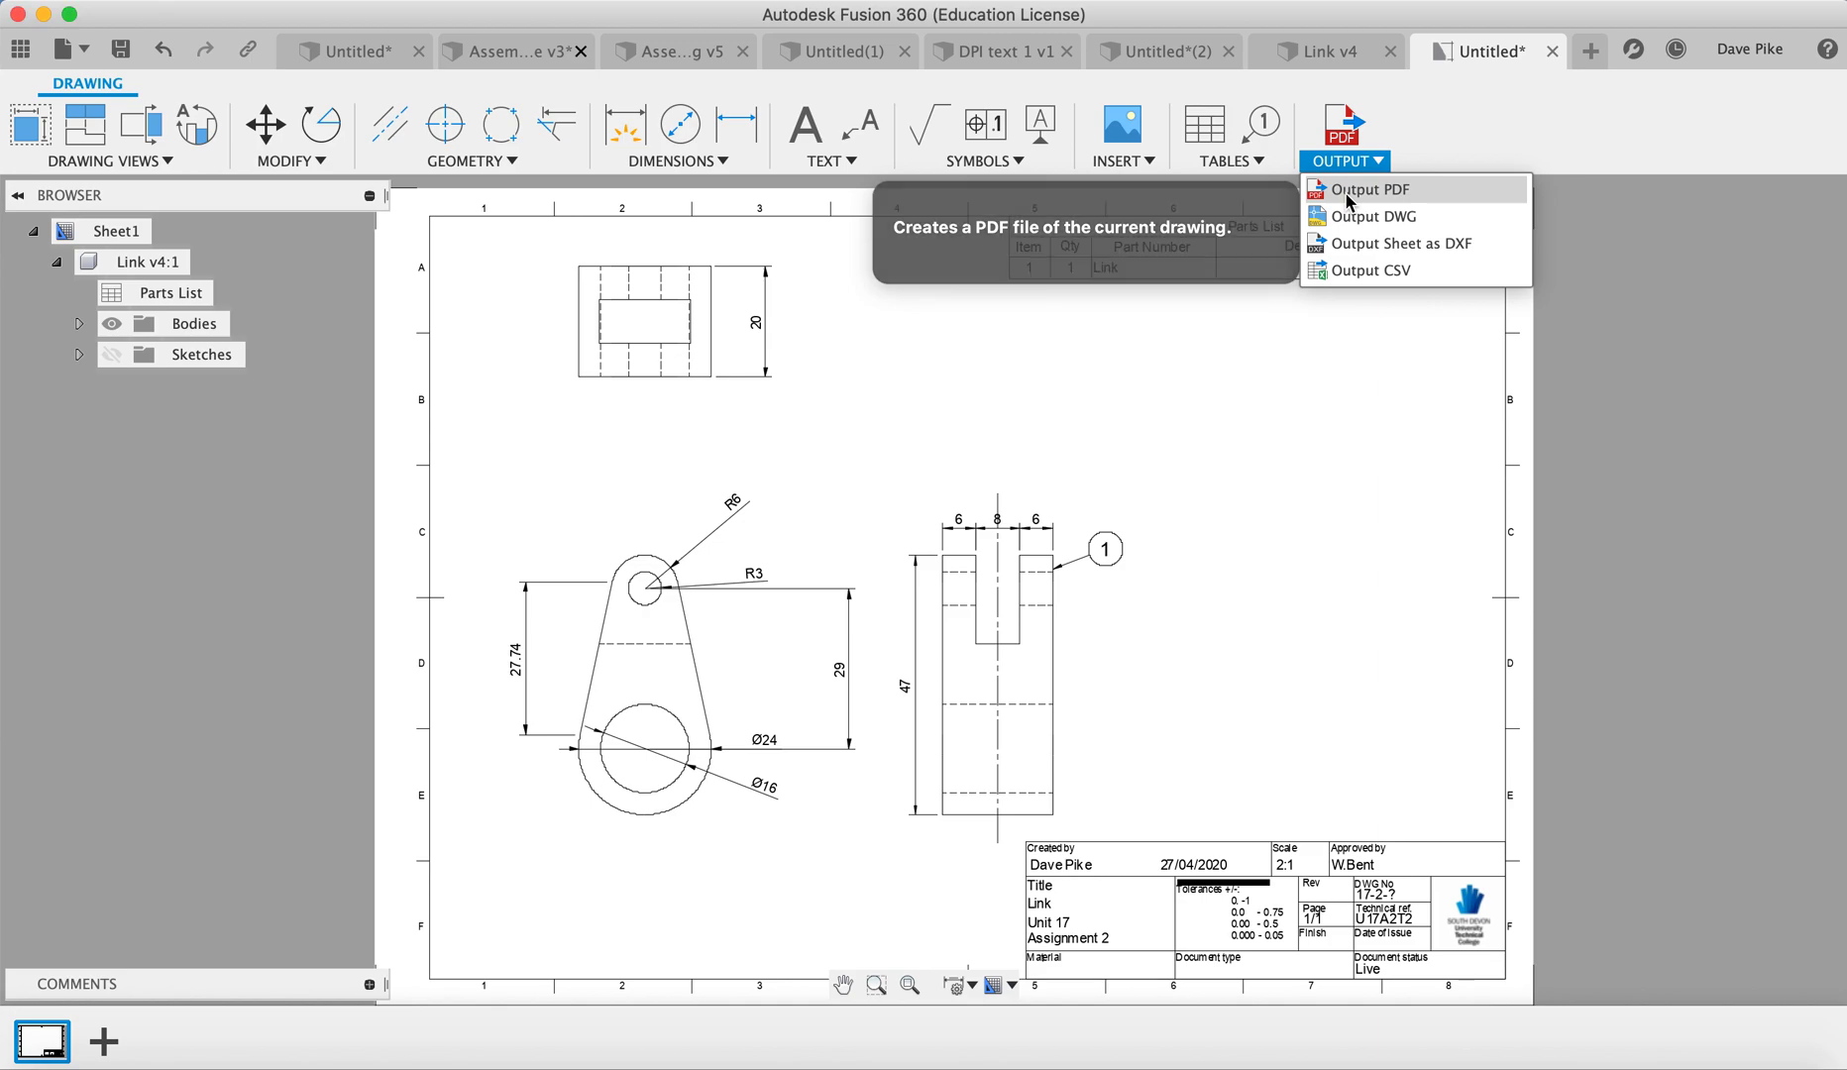
{"action": "left_click", "coordinate": [1332, 185]}
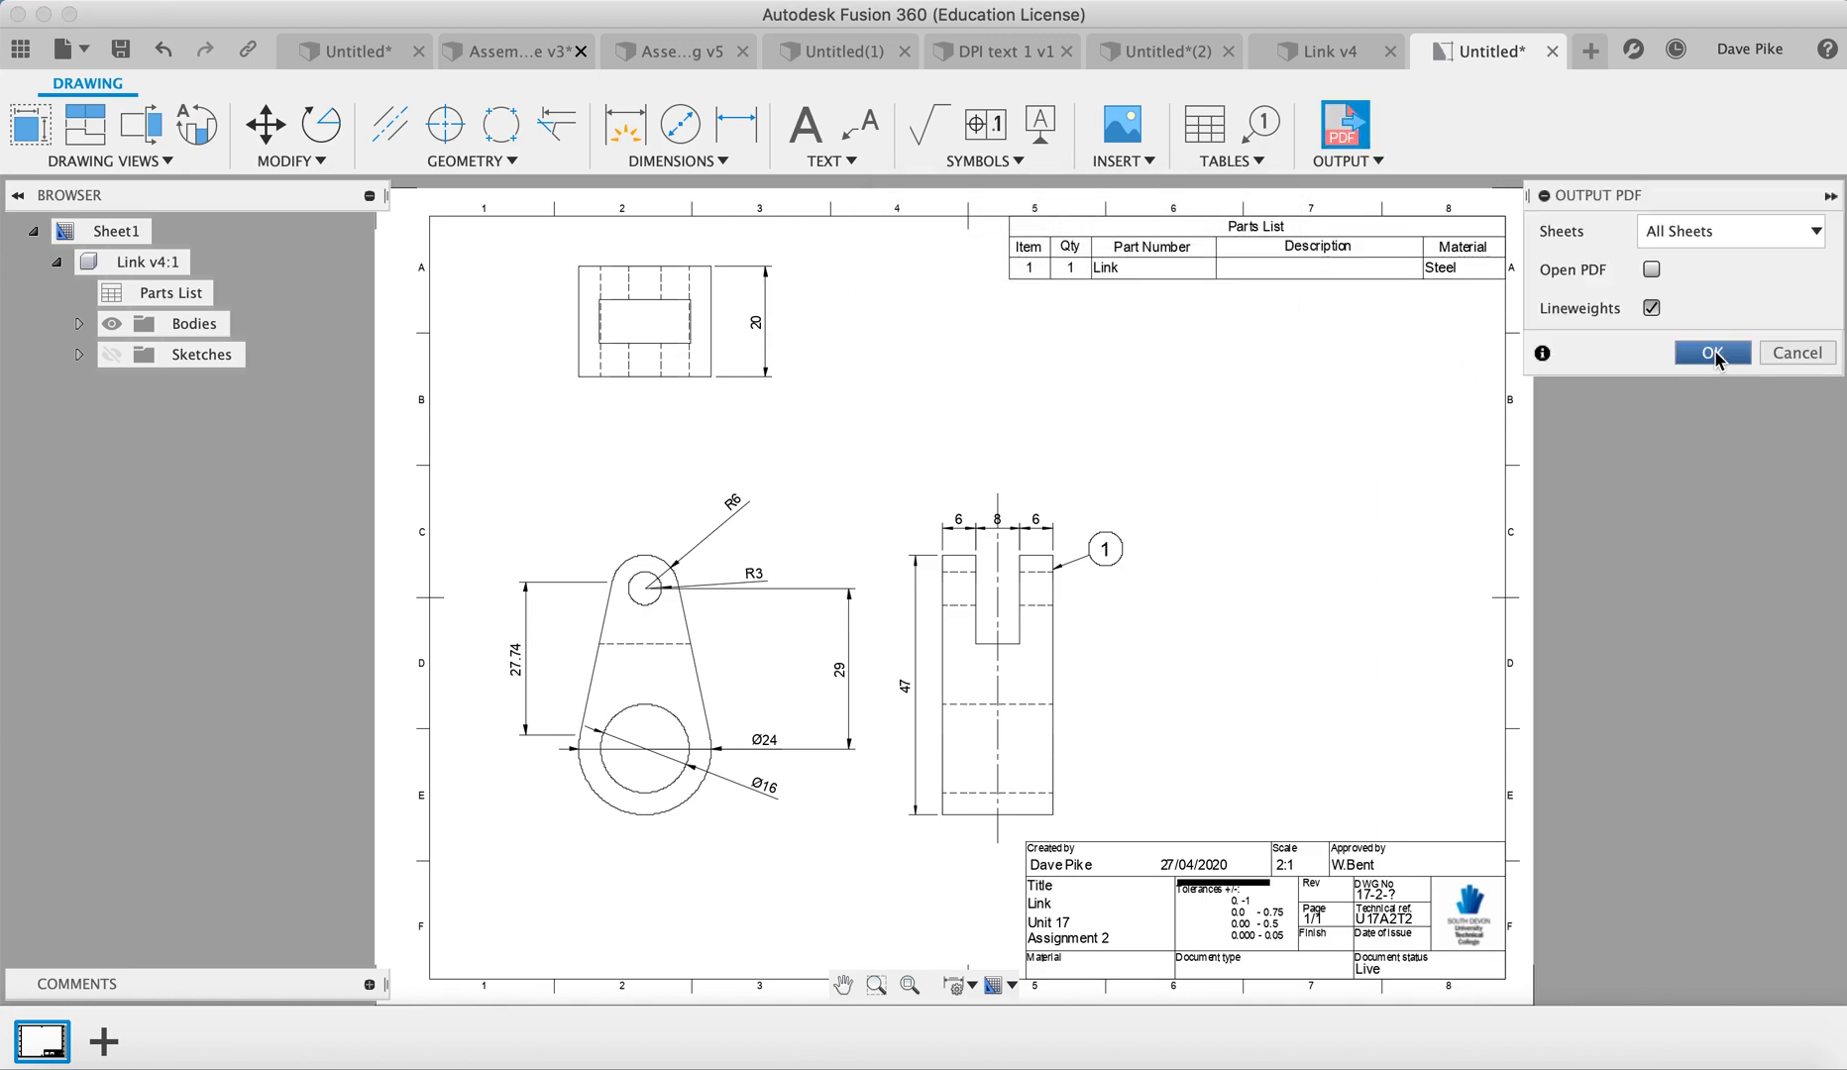